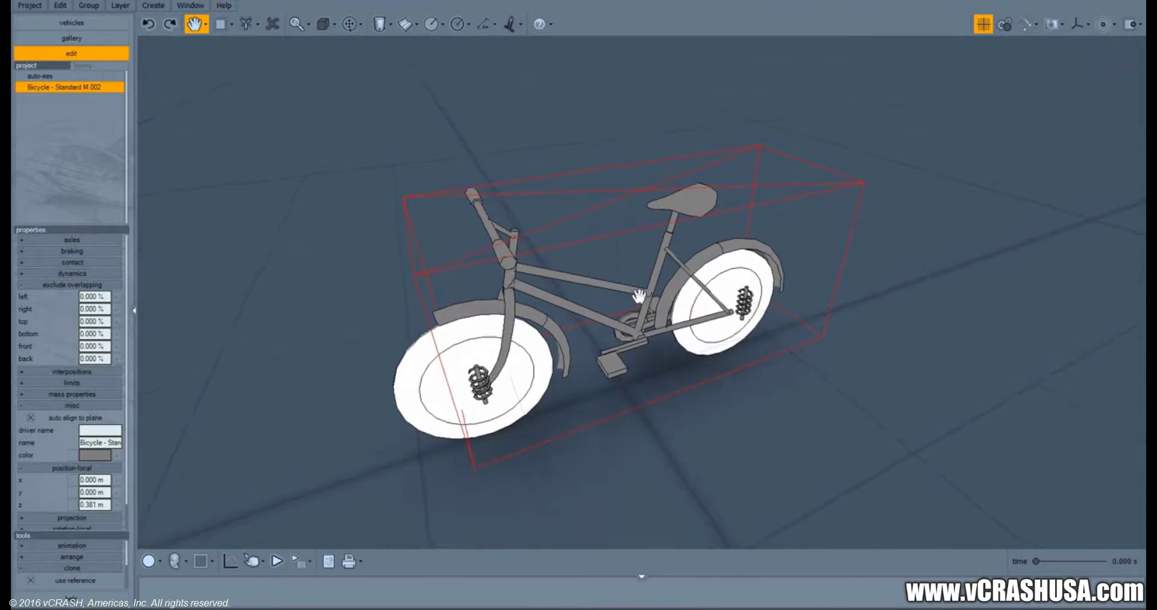
Remove both axles, axle 1 and axle 2, from the bicycle so that it has no wheels.
{"action": "left_click", "coordinate": [73, 239]}
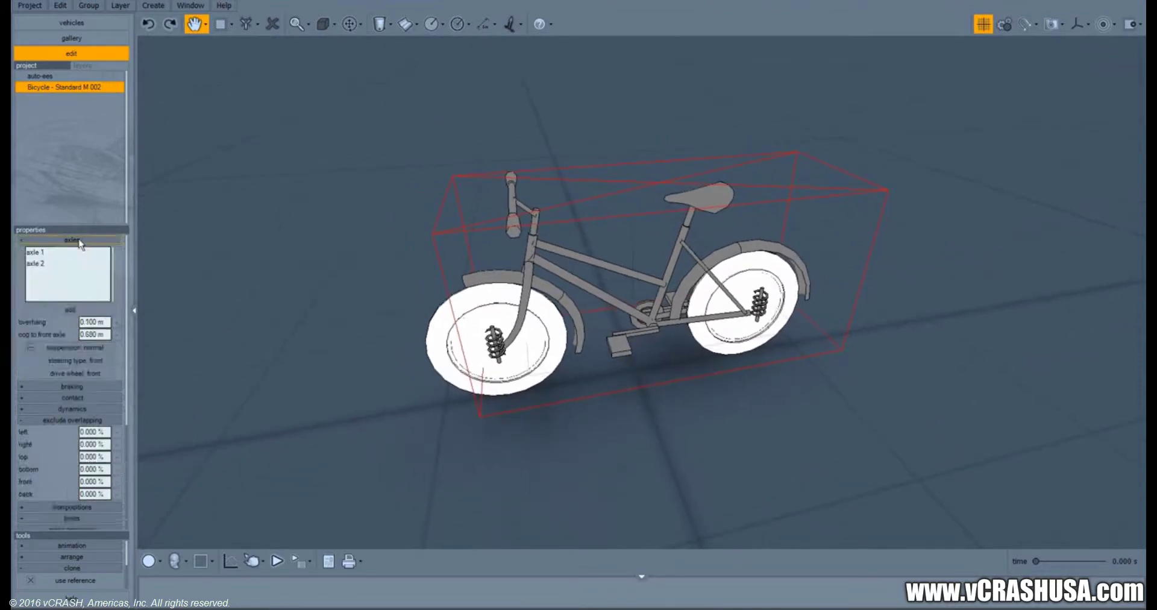
{"action": "left_click", "coordinate": [58, 253]}
{"action": "left_click", "coordinate": [60, 264], "text": "shift"}
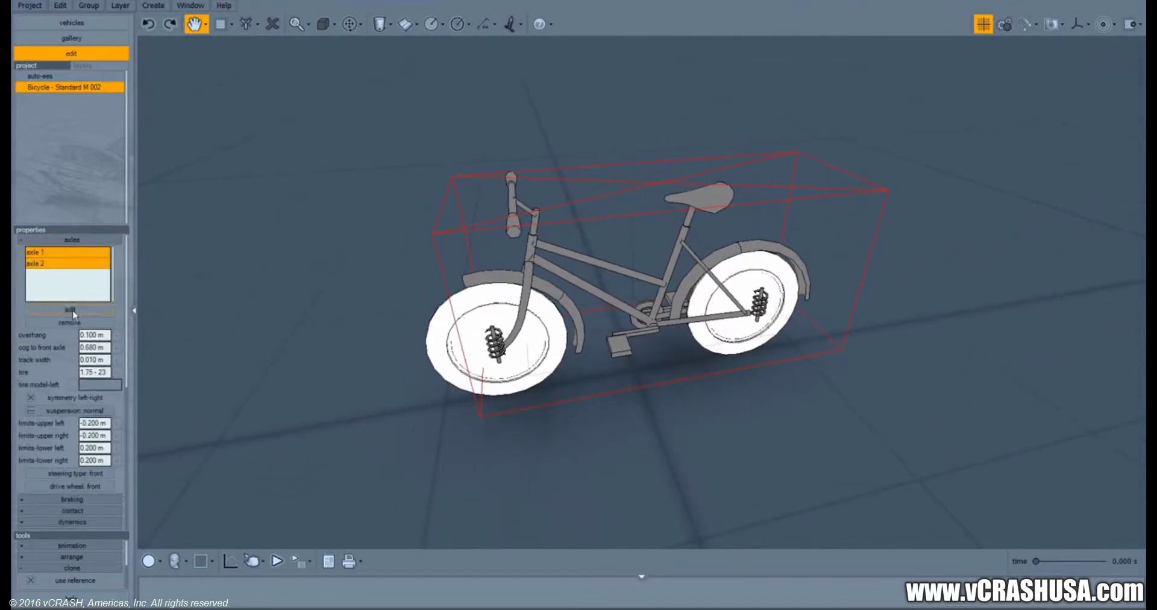
{"action": "left_click", "coordinate": [70, 323]}
{"action": "left_click_drag", "start_coordinate": [692, 324], "coordinate": [654, 324]}
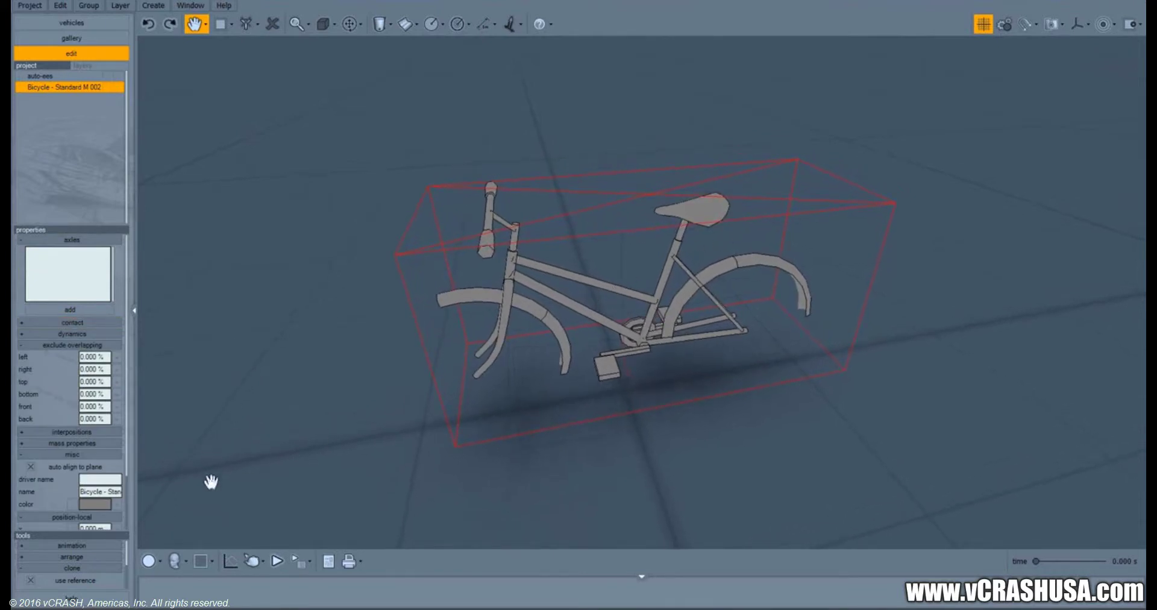
Show the bicycle in the Left view and set the selection level to Elements.
{"action": "left_click", "coordinate": [175, 560]}
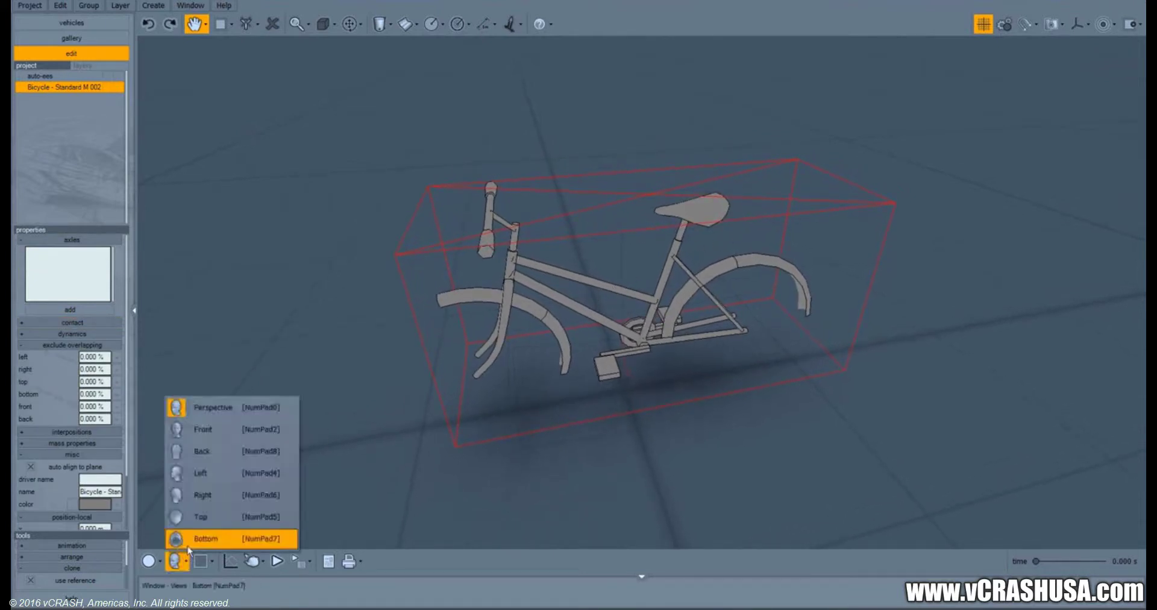
{"action": "left_click", "coordinate": [215, 473]}
{"action": "scroll", "coordinate": [651, 302], "scroll_direction": "up", "scroll_amount": 6}
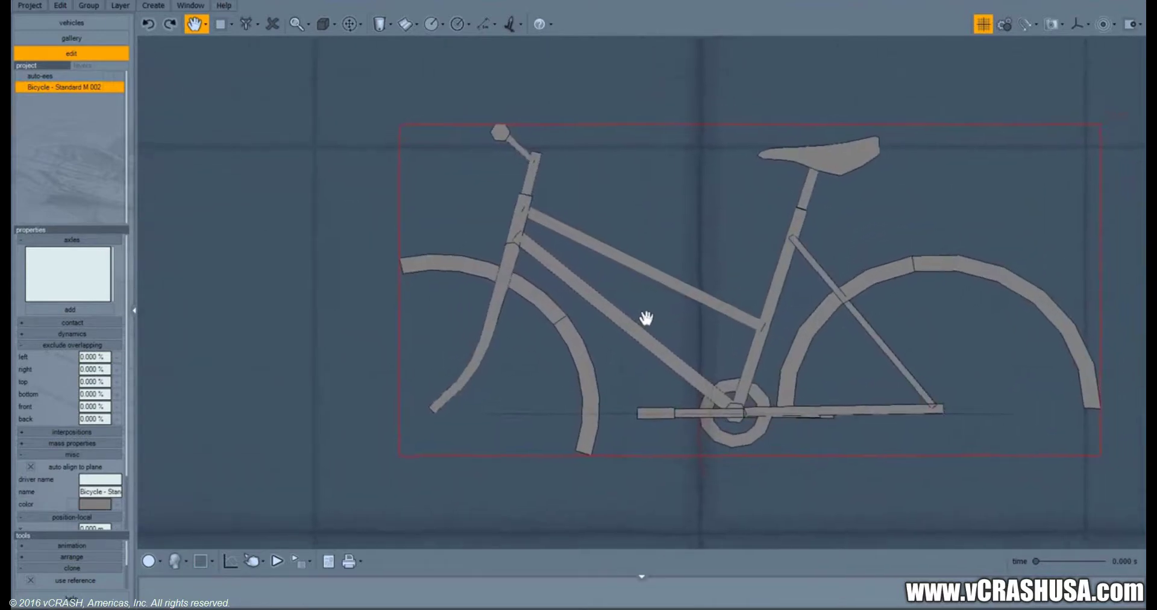
{"action": "left_click", "coordinate": [328, 24]}
{"action": "left_click", "coordinate": [344, 128]}
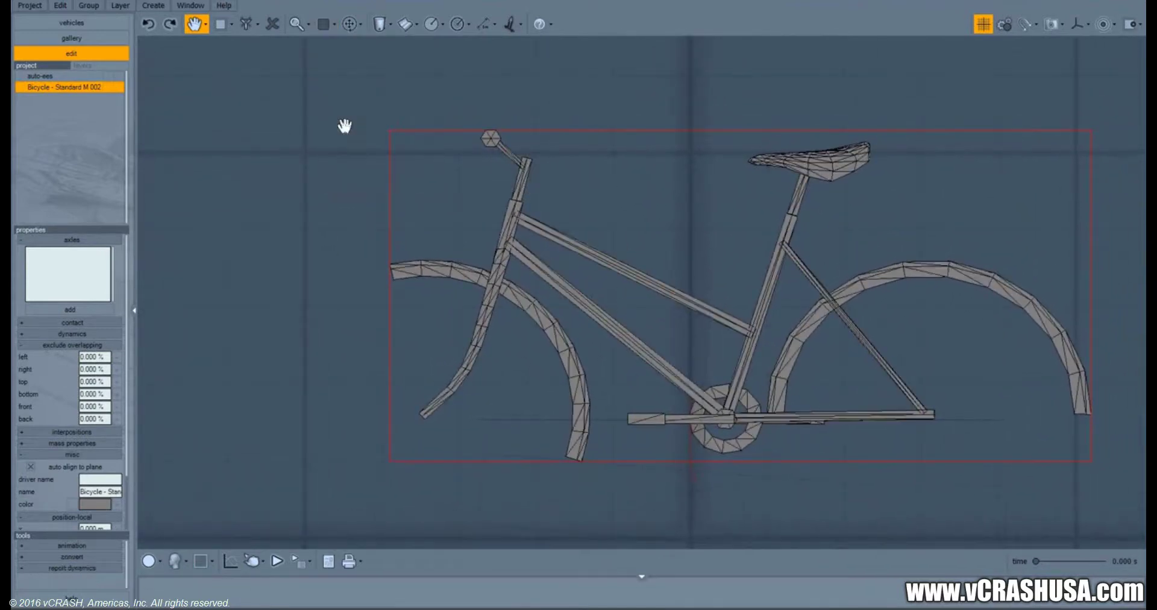
Select the handlebar, front fork and complete front fender, without the frame tubes, and detach them as a separate object.
{"action": "scroll", "coordinate": [529, 278], "scroll_direction": "up", "scroll_amount": 3}
{"action": "left_click", "coordinate": [221, 24]}
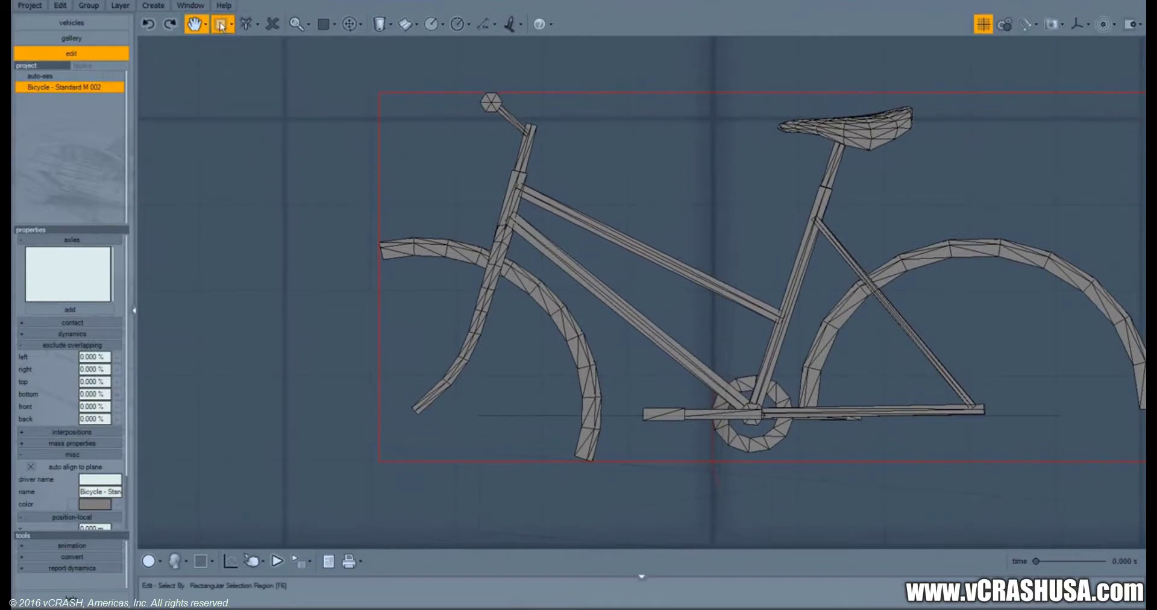
{"action": "left_click_drag", "start_coordinate": [579, 162], "coordinate": [579, 161]}
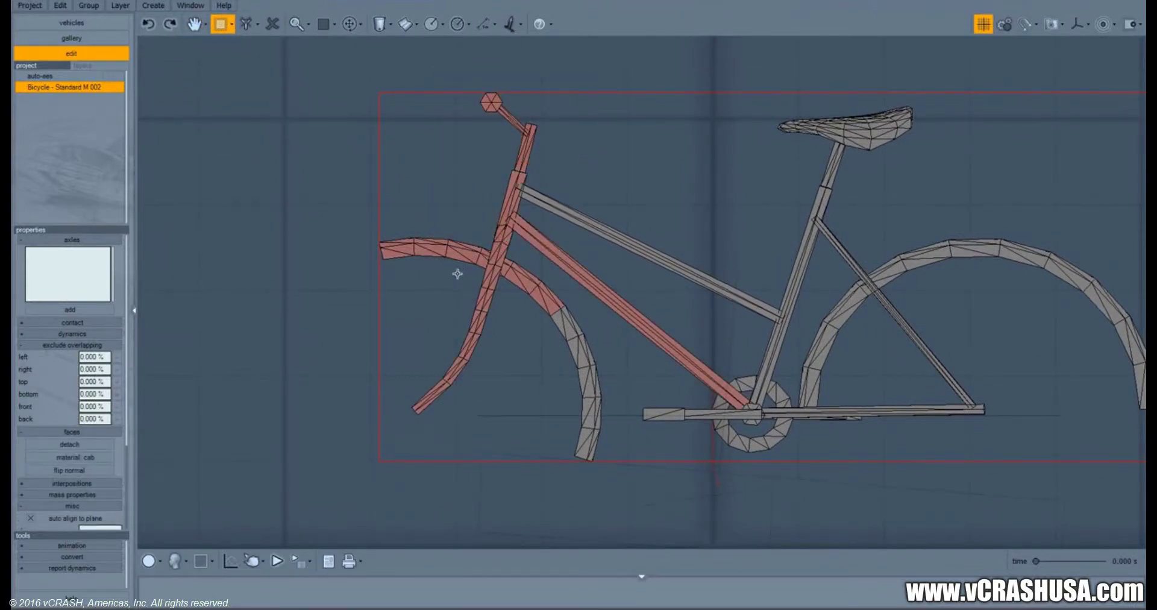
{"action": "left_click", "coordinate": [458, 213]}
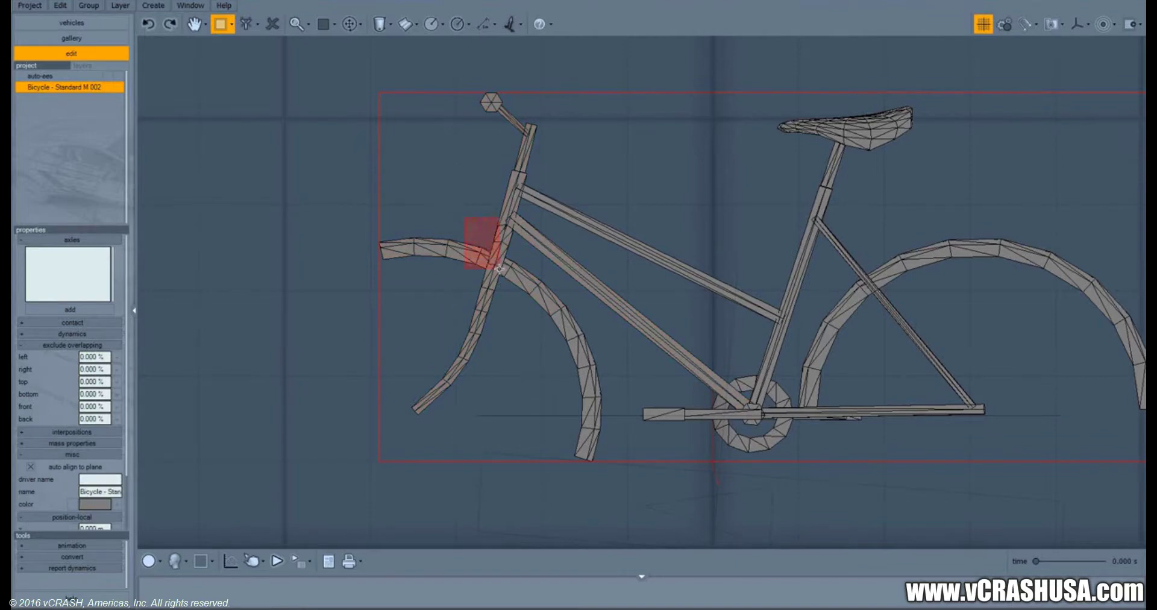
{"action": "left_click_drag", "start_coordinate": [500, 268], "coordinate": [501, 272]}
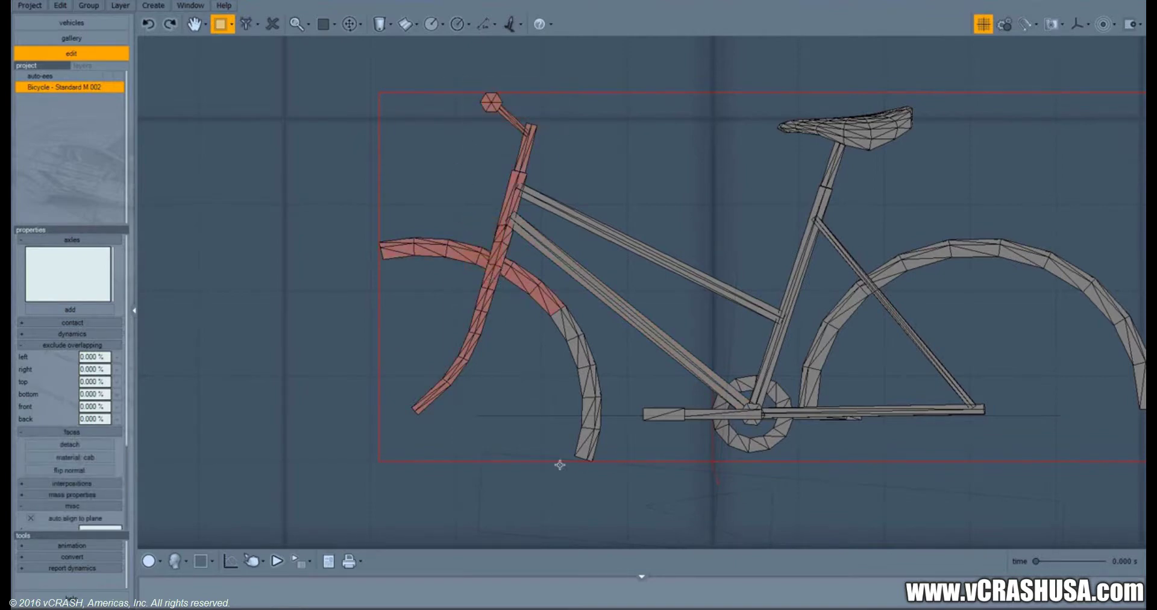
{"action": "right_click", "coordinate": [288, 328]}
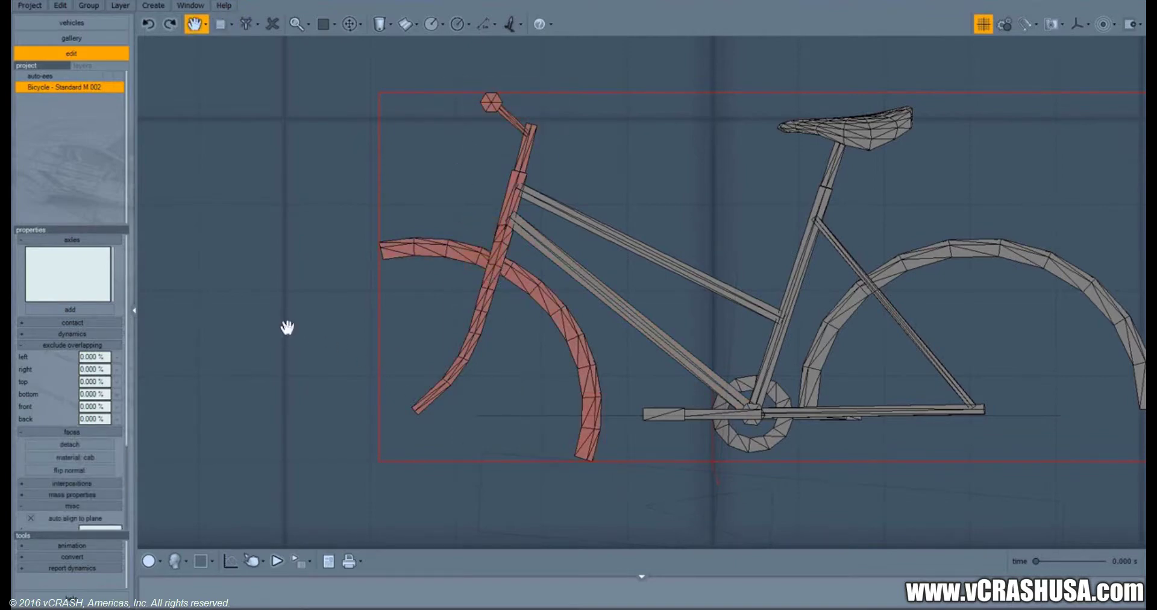
{"action": "scroll", "coordinate": [666, 318], "scroll_direction": "down", "scroll_amount": 3}
{"action": "left_click_drag", "start_coordinate": [667, 318], "coordinate": [561, 319]}
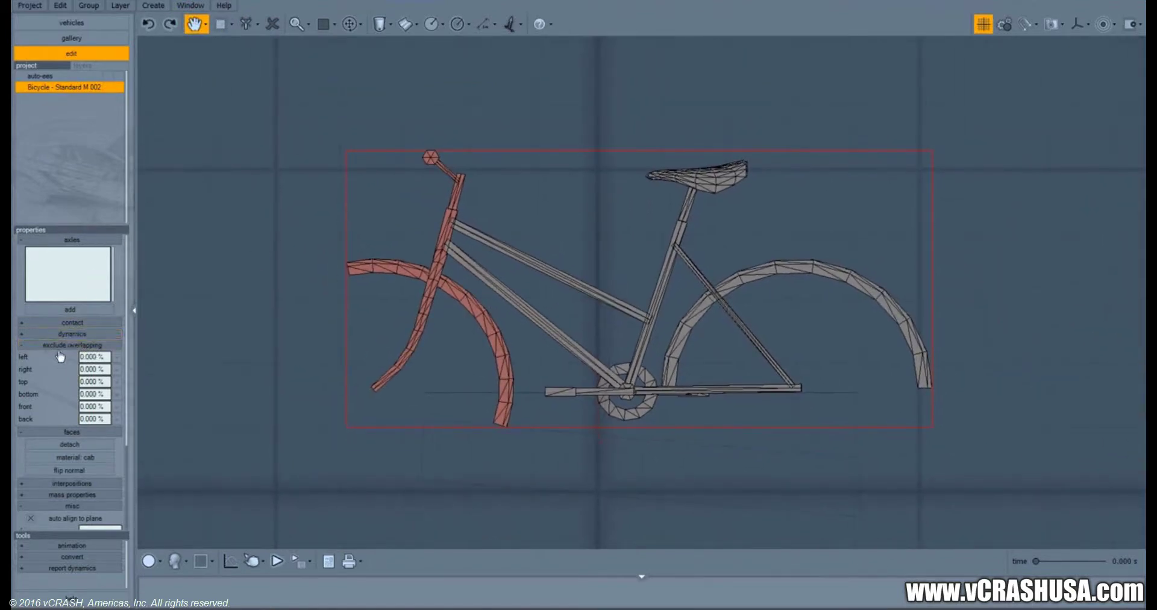
{"action": "left_click", "coordinate": [66, 442]}
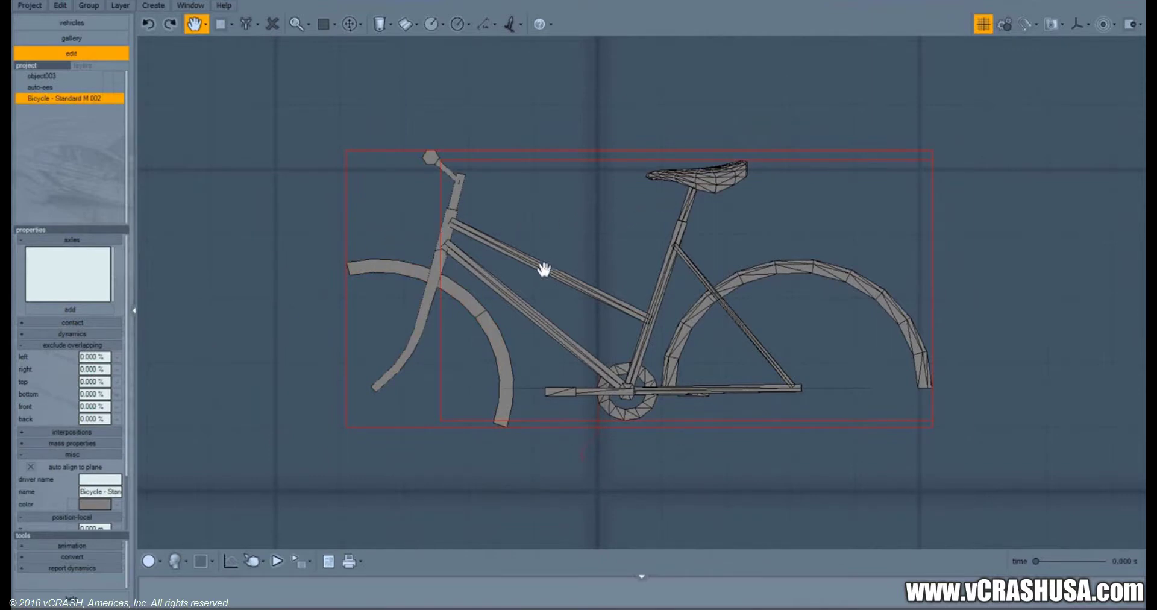
{"action": "left_click_drag", "start_coordinate": [542, 269], "coordinate": [559, 257]}
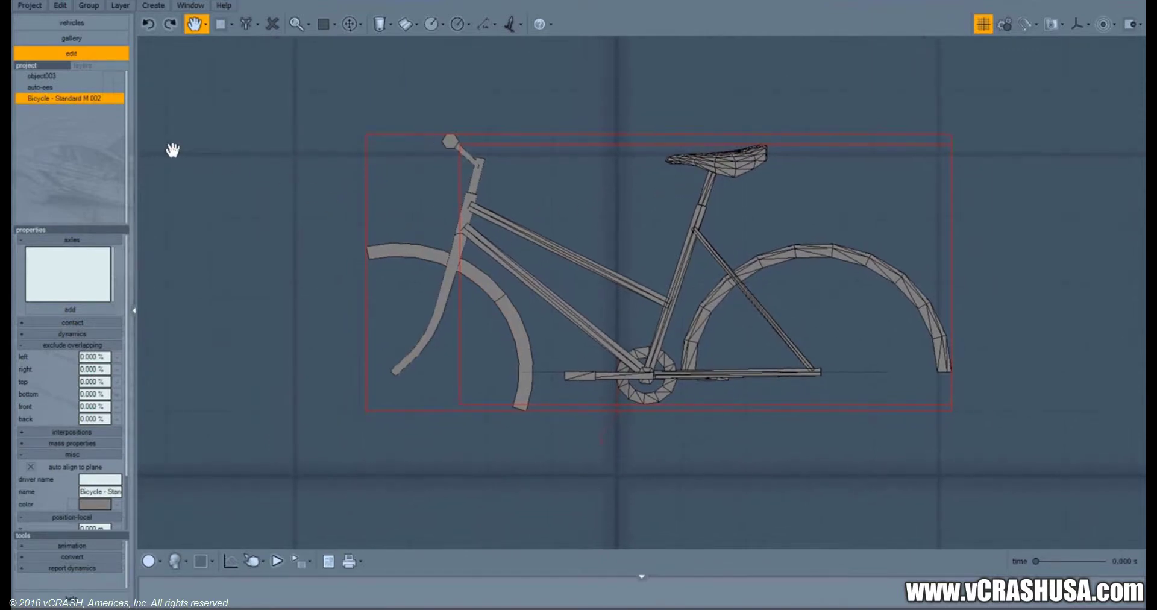
Return to object-level selection with the select tool and check that the front fork assembly and the frame can be picked separately.
{"action": "left_click", "coordinate": [204, 24]}
{"action": "left_click", "coordinate": [241, 44]}
{"action": "left_click", "coordinate": [323, 24]}
{"action": "left_click", "coordinate": [330, 44]}
{"action": "left_click", "coordinate": [303, 193]}
{"action": "left_click", "coordinate": [420, 250]}
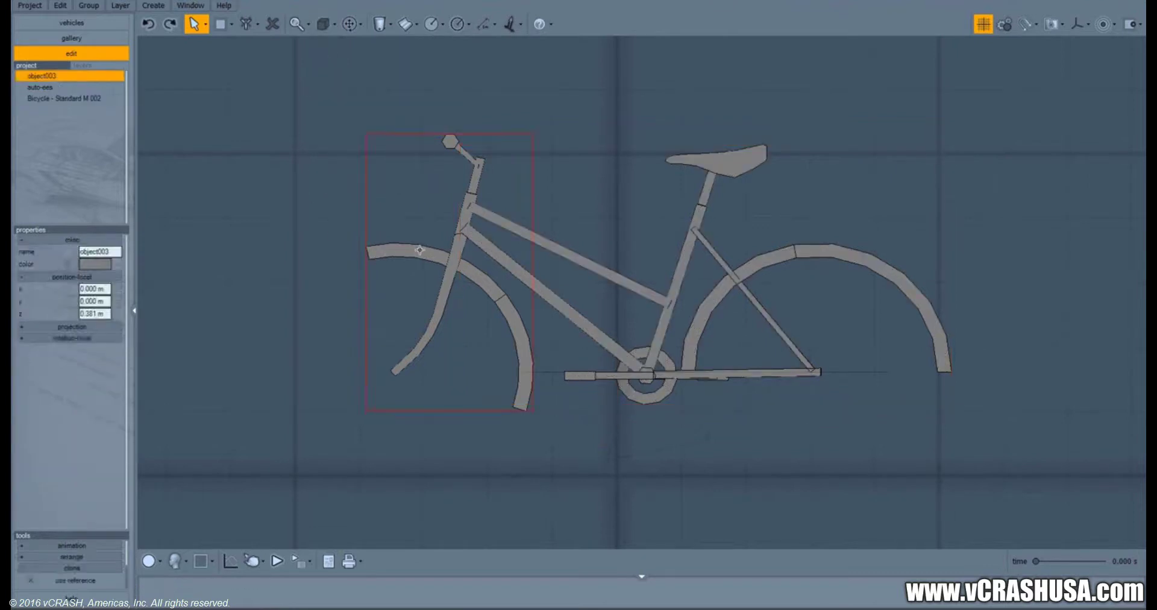
{"action": "left_click", "coordinate": [674, 284]}
{"action": "left_click", "coordinate": [317, 229]}
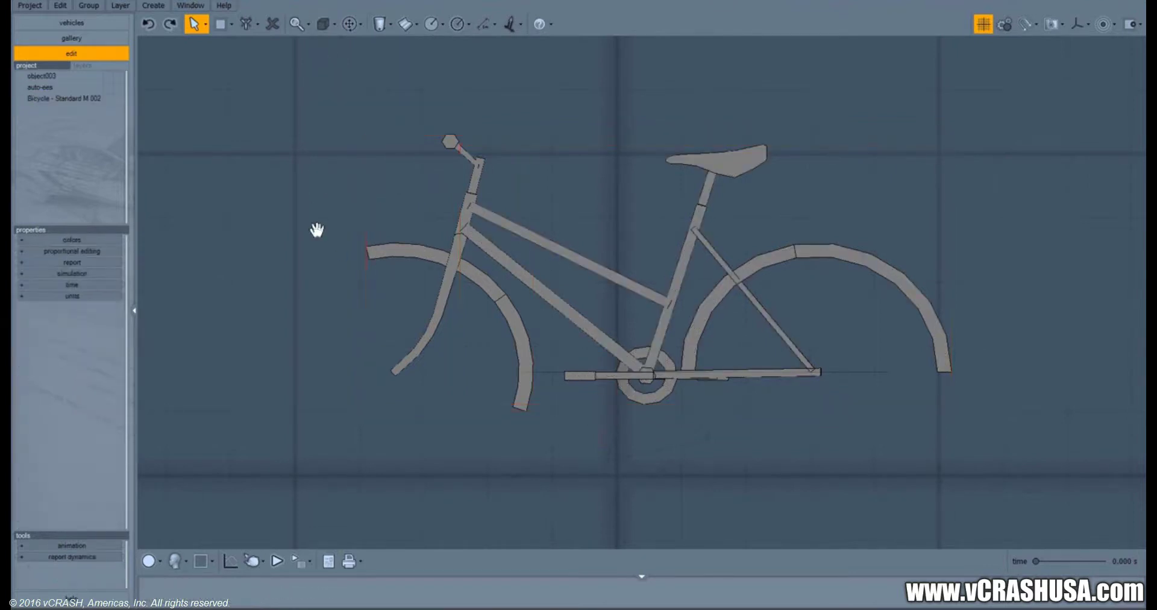
Move the frame's pivot to the seat tube near its junction with the upper frame tube, and return to object level.
{"action": "left_click", "coordinate": [680, 284]}
{"action": "left_click", "coordinate": [335, 24]}
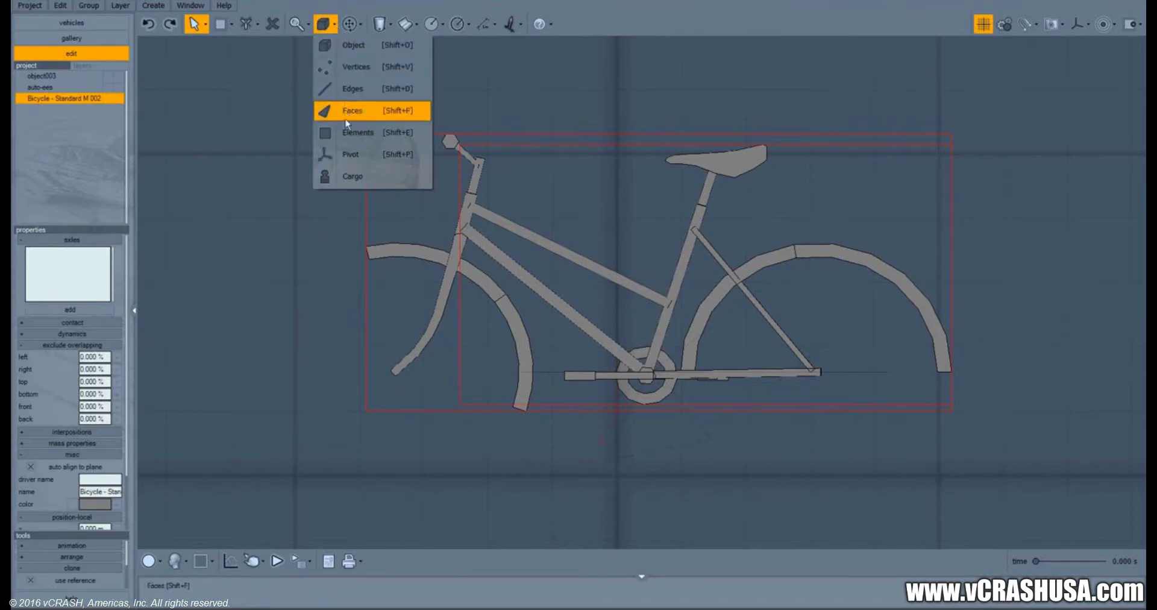
{"action": "left_click", "coordinate": [352, 152]}
{"action": "left_click_drag", "start_coordinate": [615, 354], "coordinate": [678, 296]}
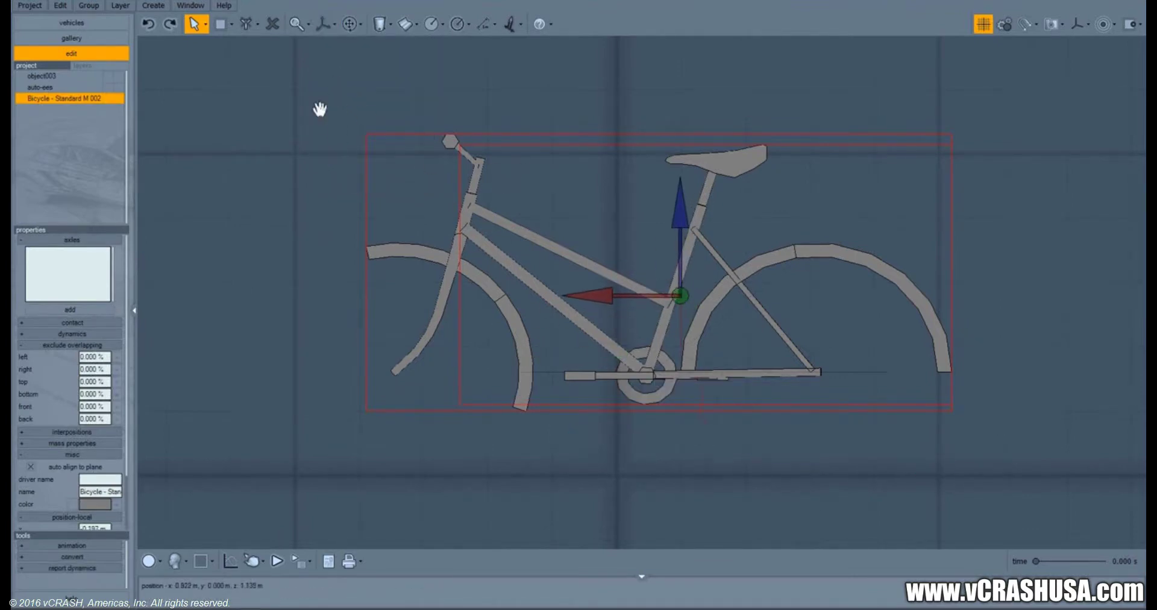
{"action": "left_click", "coordinate": [323, 24]}
{"action": "left_click", "coordinate": [338, 42]}
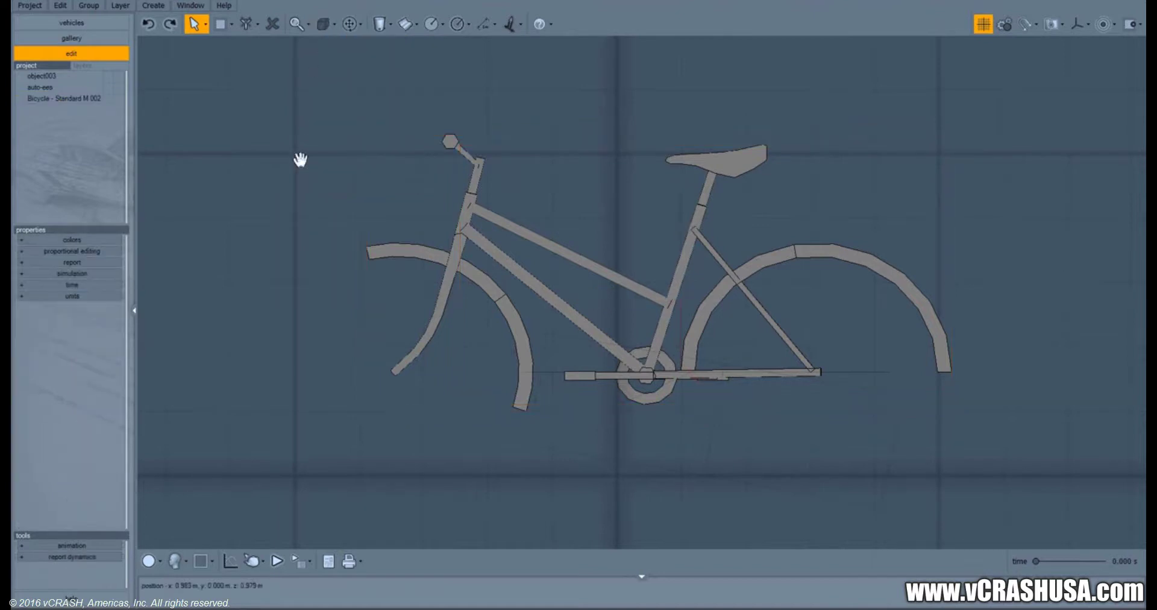
Make the detached front fork and handlebar assembly a rigid body.
{"action": "left_click", "coordinate": [457, 269]}
{"action": "left_click", "coordinate": [548, 27]}
{"action": "left_click", "coordinate": [520, 28]}
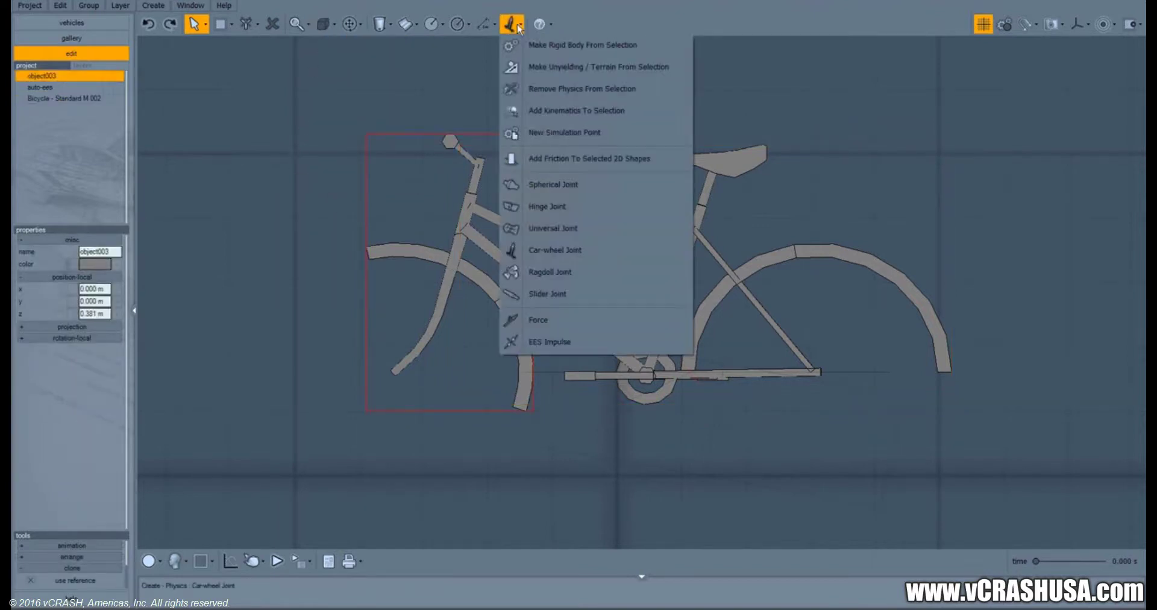
{"action": "left_click", "coordinate": [516, 42]}
Move the front assembly's pivot to where the fork crosses the fender, at about x 0.50 m and z 0.66 m.
{"action": "left_click", "coordinate": [329, 27]}
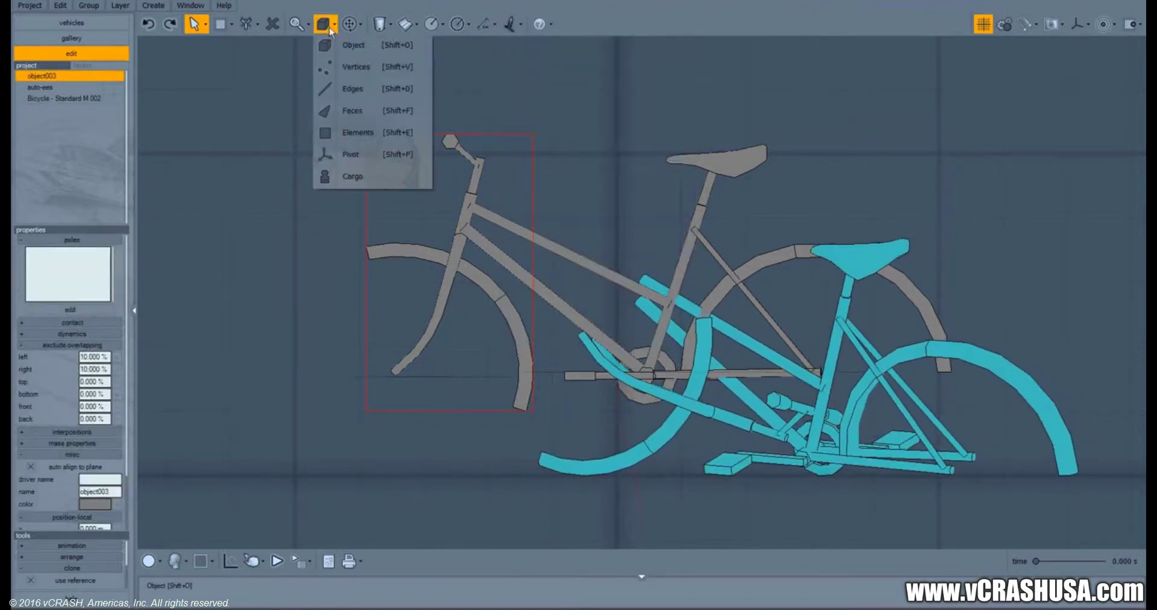
{"action": "left_click", "coordinate": [351, 154]}
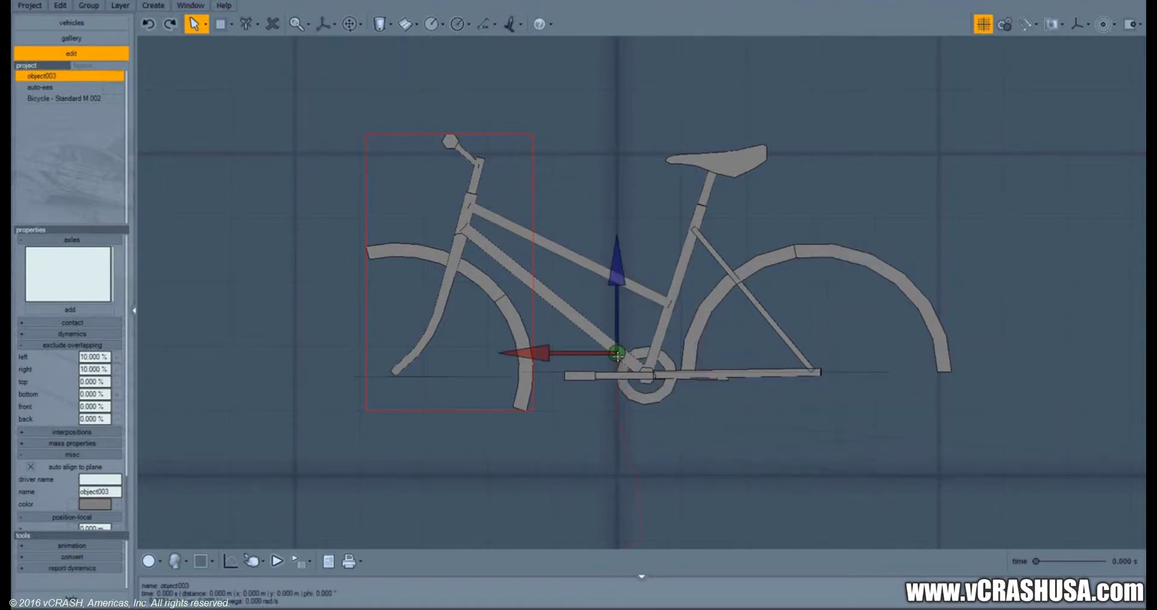
{"action": "left_click_drag", "start_coordinate": [617, 354], "coordinate": [456, 262]}
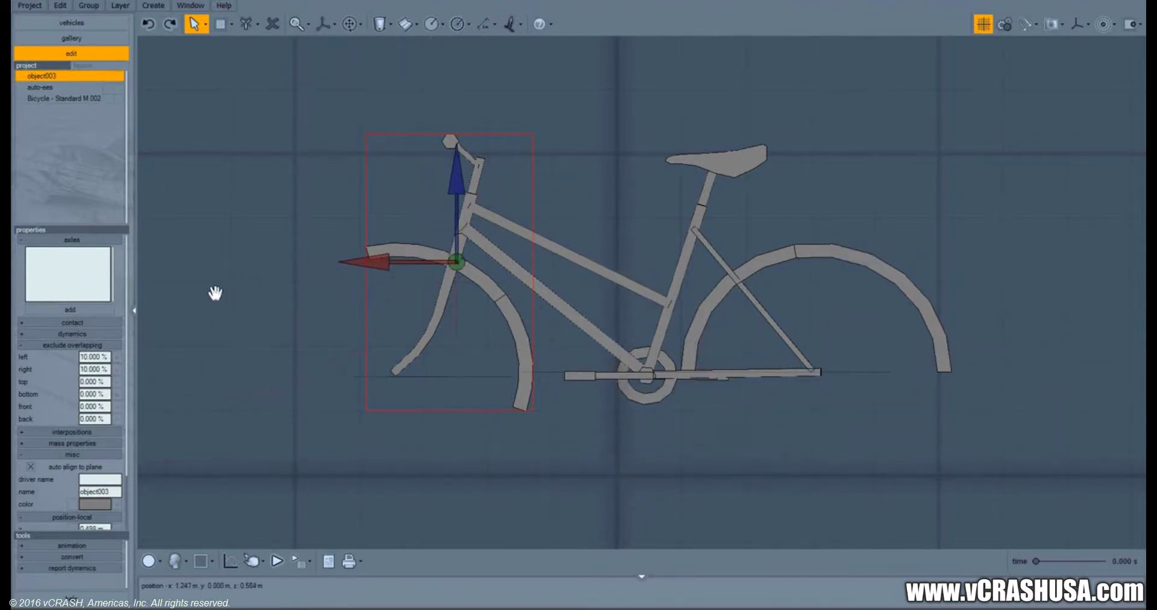
Set the front assembly's mass to 10 kg and return to object-level selection.
{"action": "scroll", "coordinate": [41, 405], "scroll_direction": "down", "scroll_amount": 3}
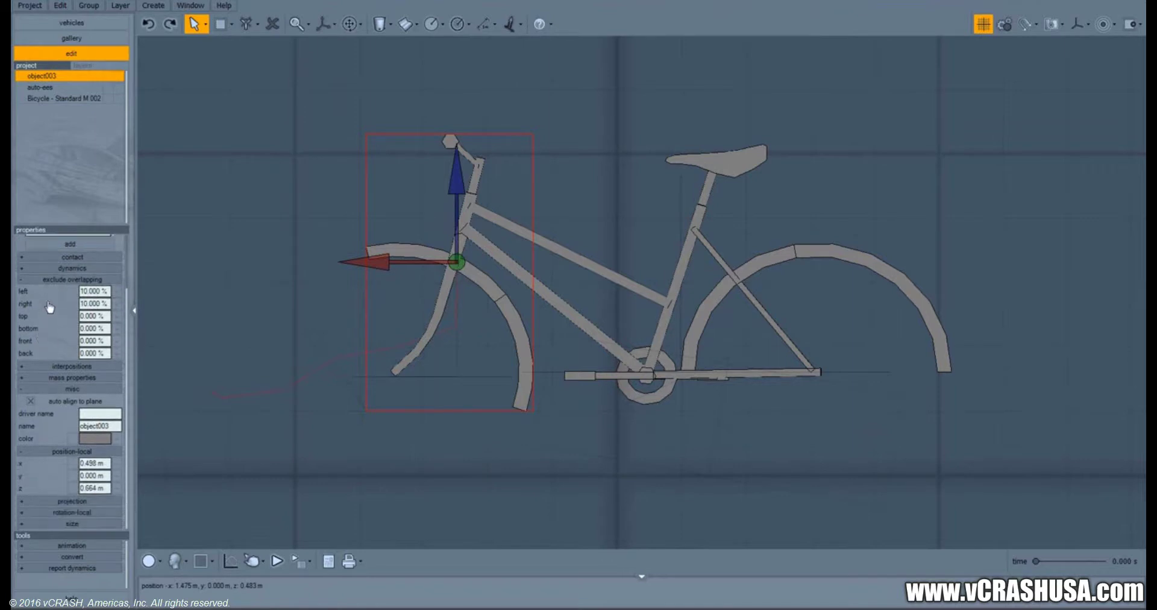
{"action": "left_click", "coordinate": [63, 378]}
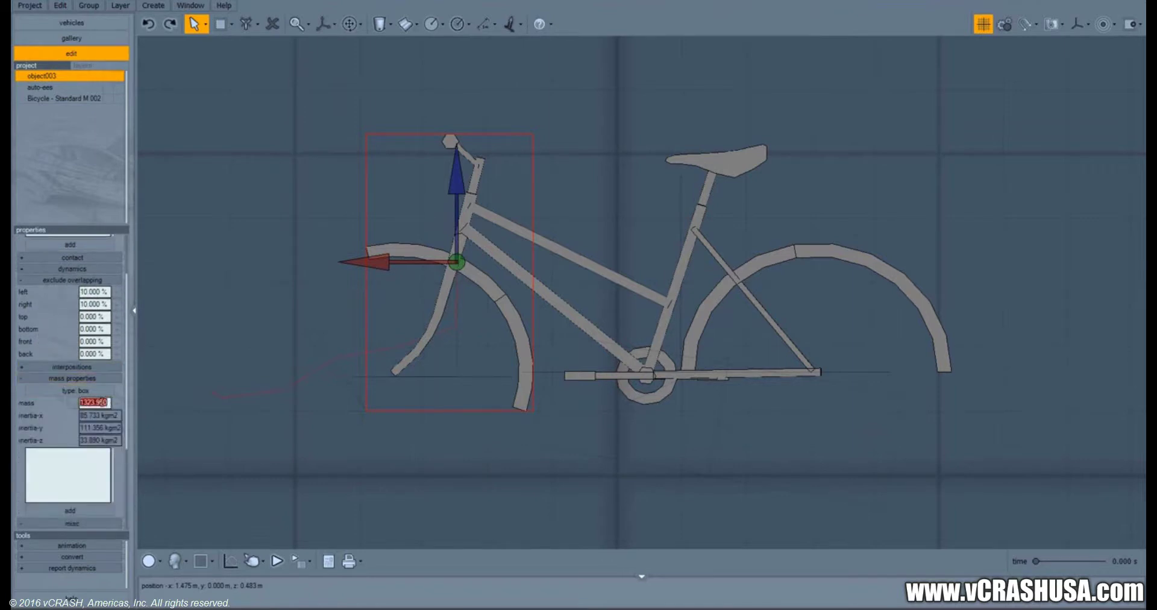
{"action": "key", "text": "Return"}
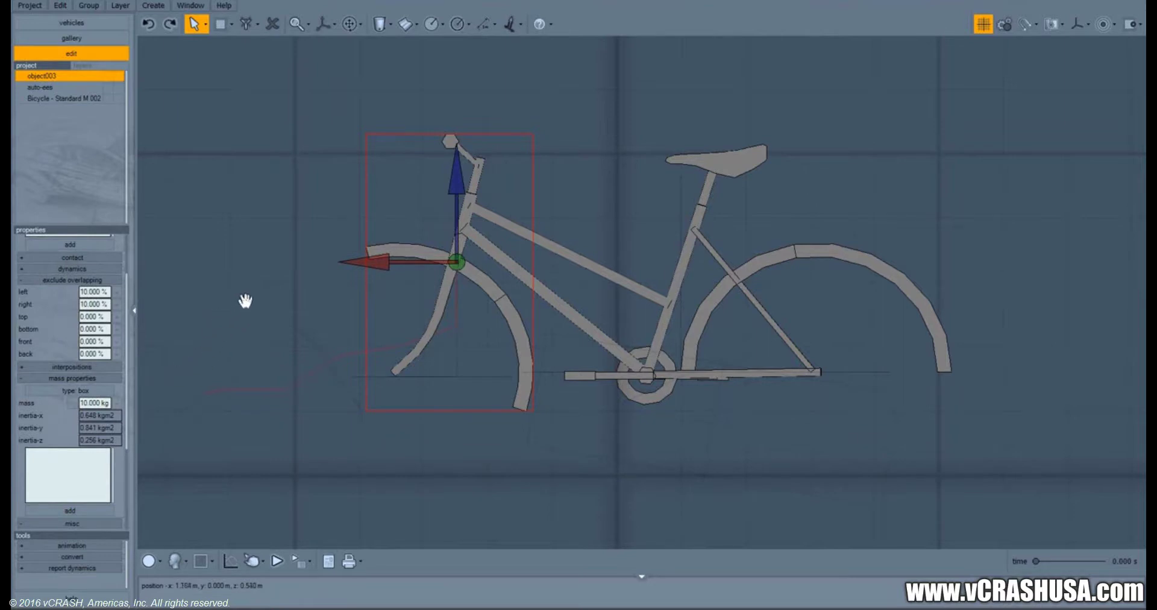
{"action": "left_click", "coordinate": [335, 24]}
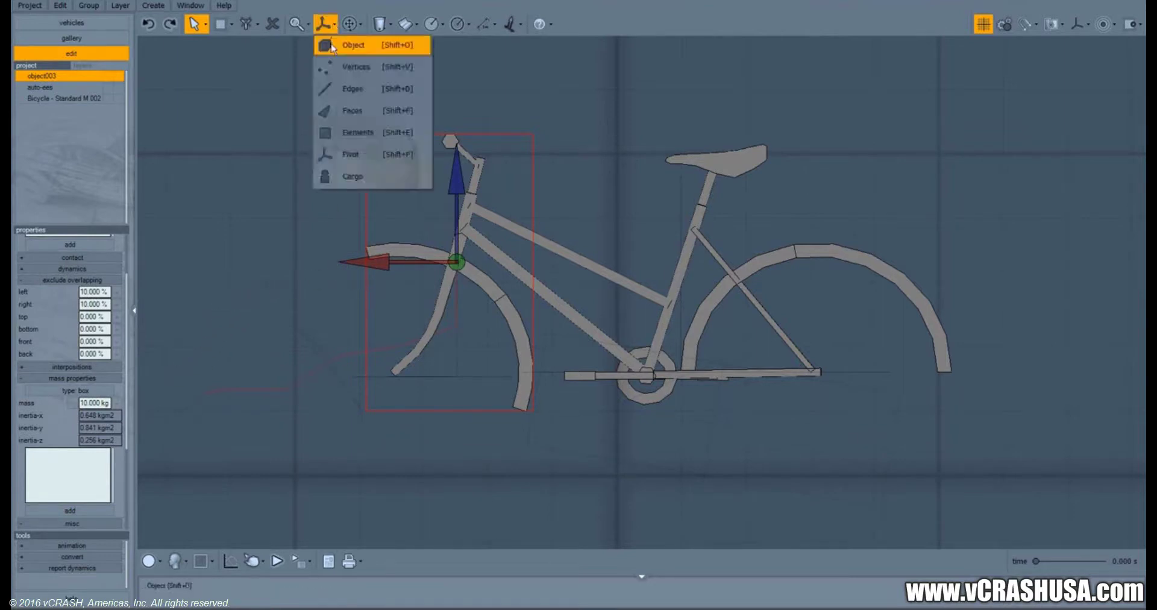
{"action": "left_click", "coordinate": [337, 42]}
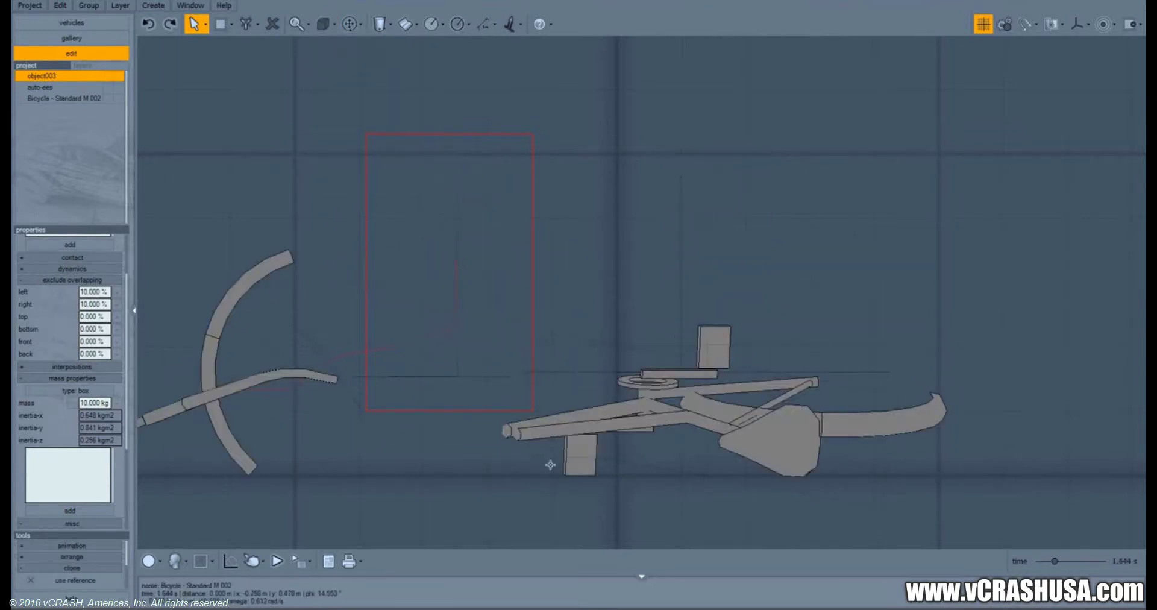
Deselect everything, play and stop the simulation of the two separate bicycle parts, and turn on Stop Simulation.
{"action": "scroll", "coordinate": [475, 504], "scroll_direction": "down", "scroll_amount": 1}
{"action": "left_click_drag", "start_coordinate": [476, 505], "coordinate": [511, 434]}
{"action": "scroll", "coordinate": [511, 434], "scroll_direction": "down", "scroll_amount": 1}
{"action": "left_click_drag", "start_coordinate": [397, 484], "coordinate": [387, 486]}
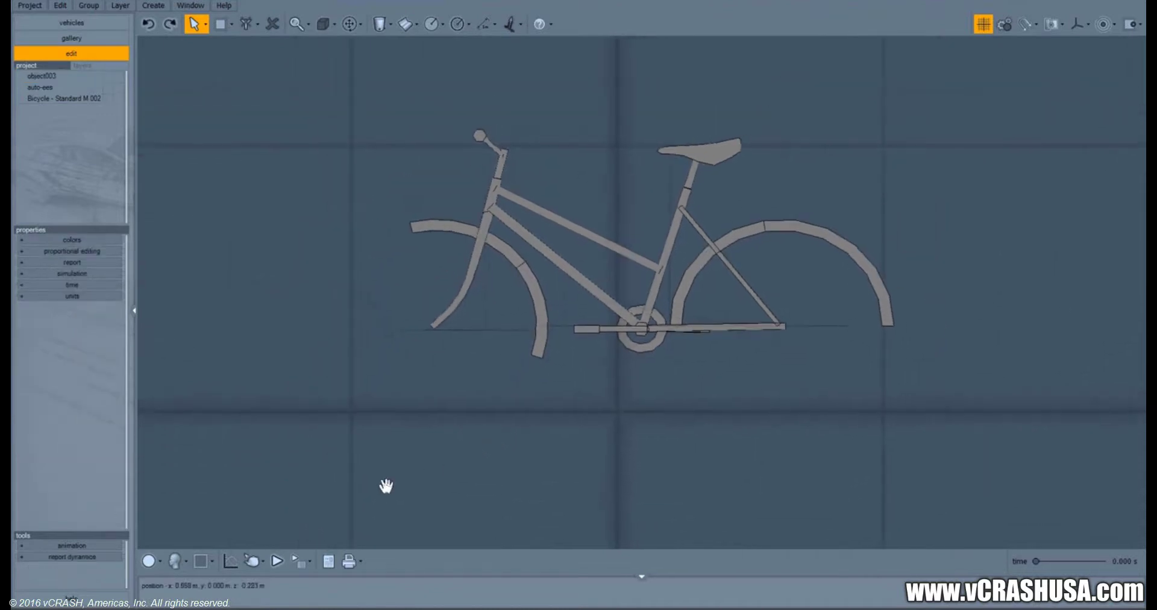
{"action": "left_click", "coordinate": [278, 561]}
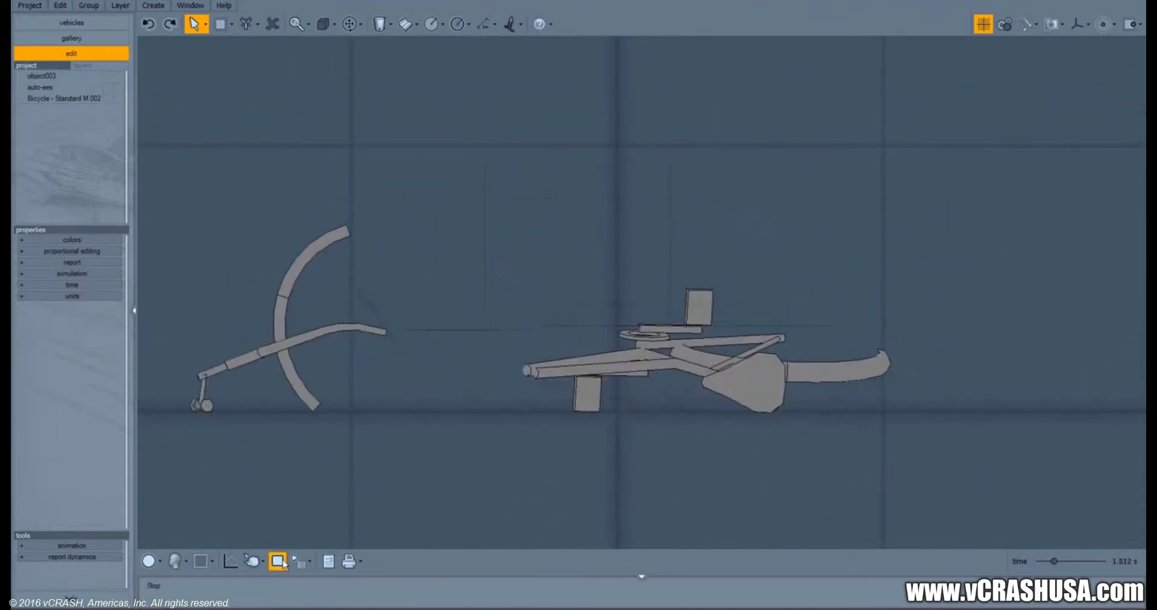
{"action": "left_click", "coordinate": [278, 562]}
{"action": "left_click", "coordinate": [1004, 24]}
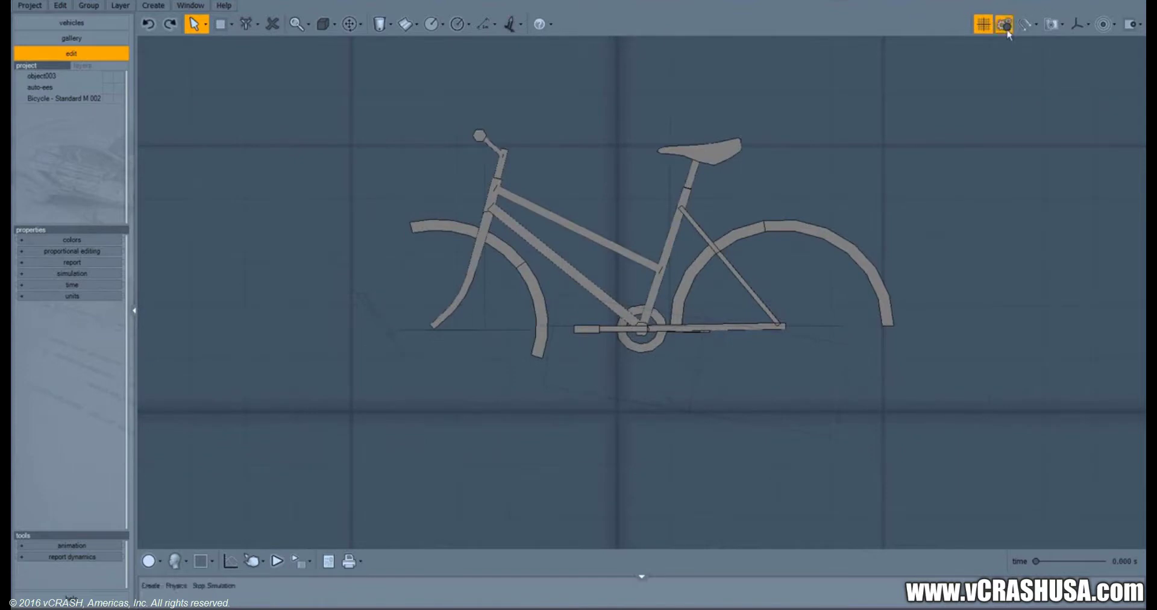
Start creating a cylinder defined by center, radius and height for the rear wheel.
{"action": "left_click_drag", "start_coordinate": [588, 403], "coordinate": [548, 409]}
{"action": "scroll", "coordinate": [548, 409], "scroll_direction": "up", "scroll_amount": 1}
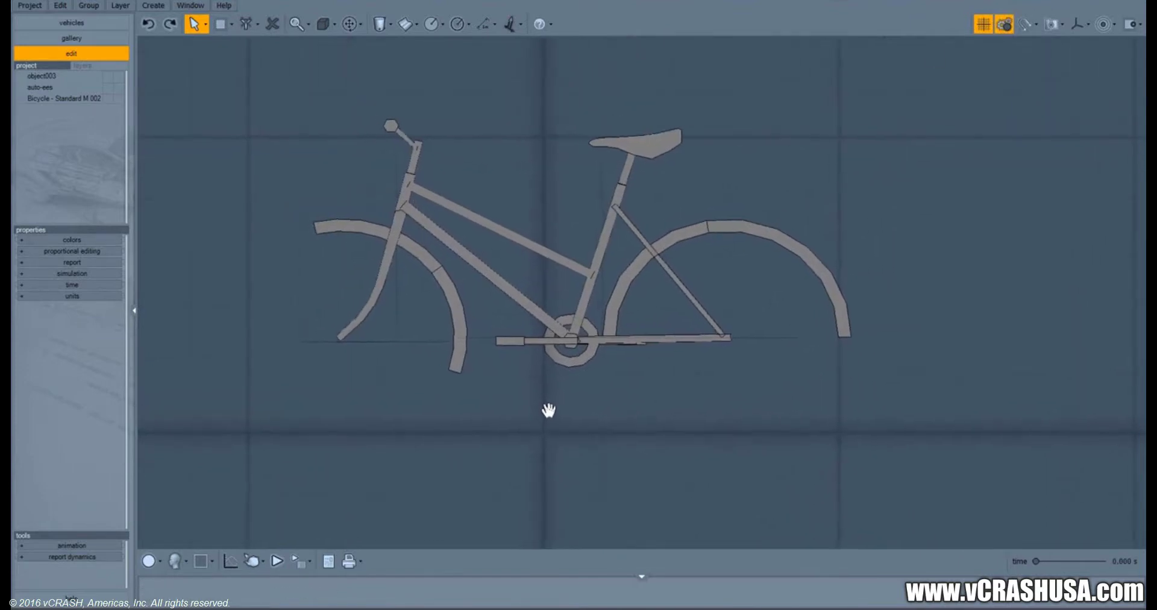
{"action": "mouse_move", "coordinate": [383, 23]}
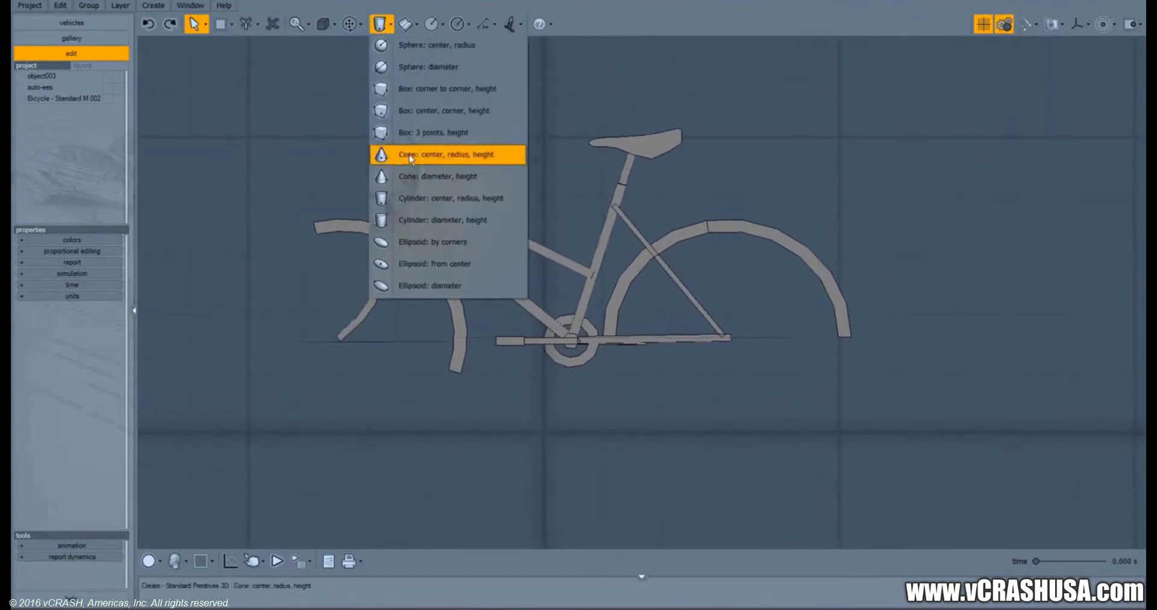
{"action": "left_click", "coordinate": [412, 198]}
{"action": "left_click_drag", "start_coordinate": [726, 336], "coordinate": [746, 439]}
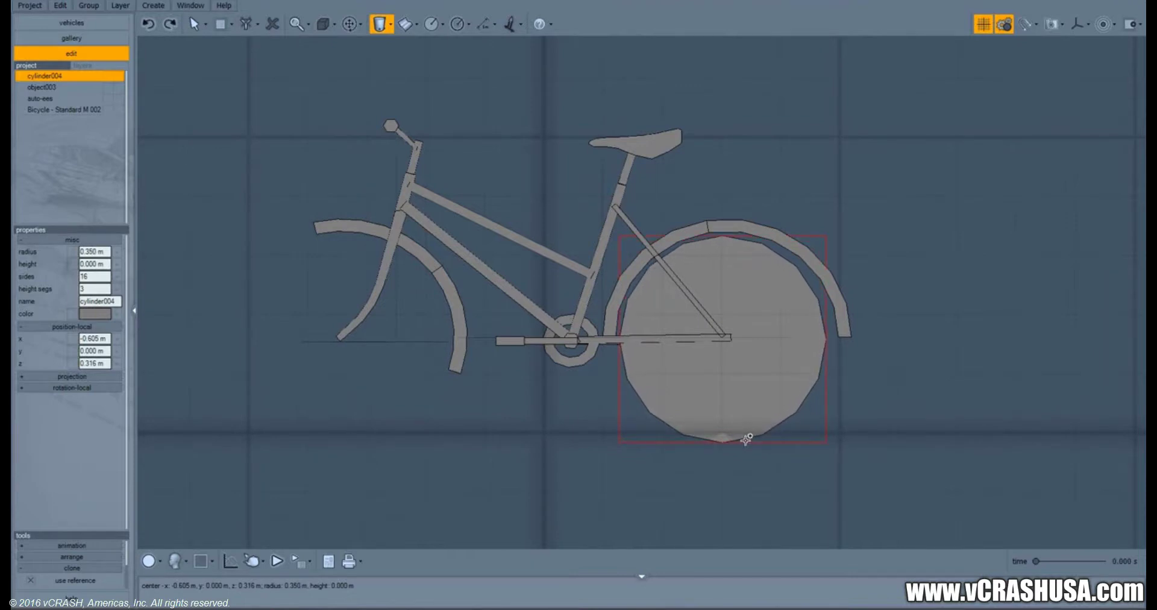
{"action": "left_click_drag", "start_coordinate": [746, 439], "coordinate": [748, 431]}
{"action": "right_click", "coordinate": [747, 433]}
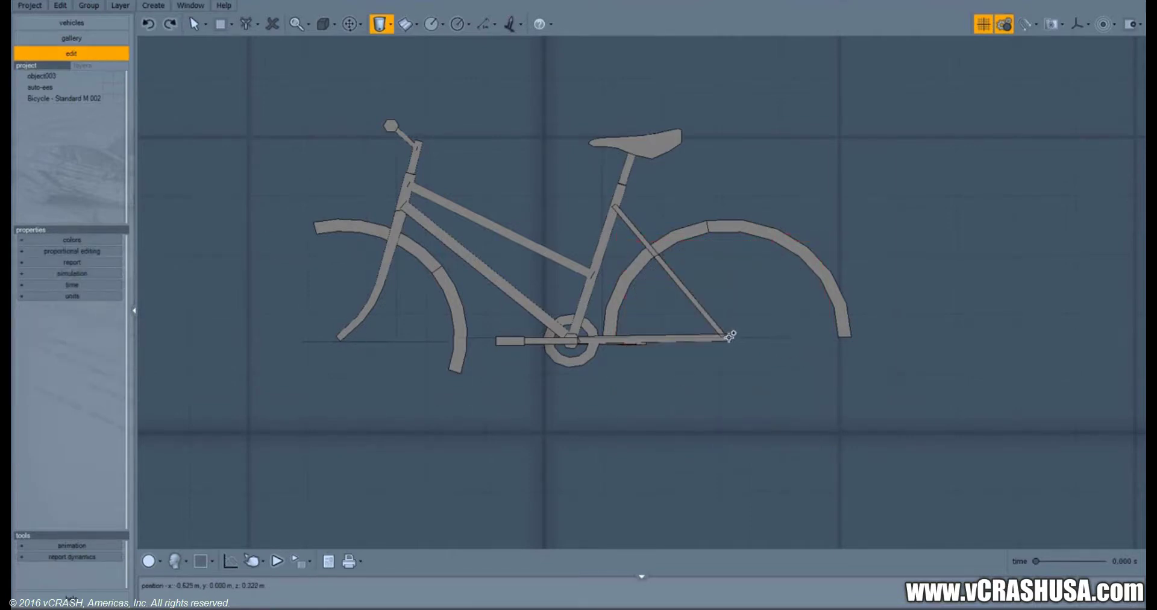
Draw a cylinder wheel at the rear axle, radius about 0.338 m and height about 0.042 m, and nudge it to about x -0.615 m, z 0.328 m.
{"action": "left_click_drag", "start_coordinate": [730, 335], "coordinate": [748, 433]}
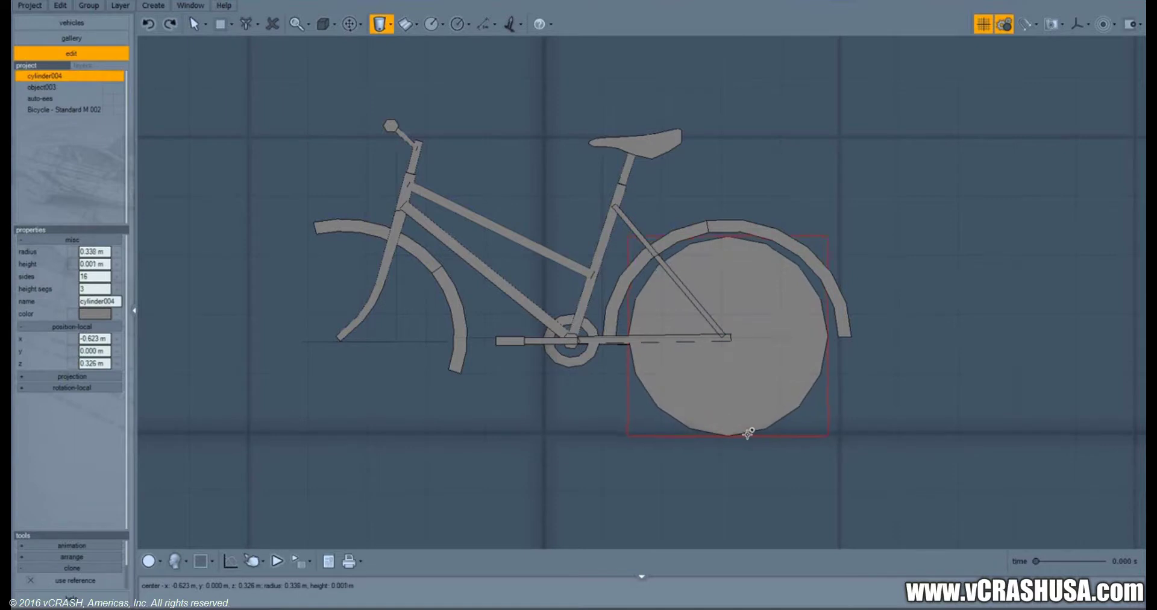
{"action": "left_click", "coordinate": [746, 420]}
{"action": "right_click", "coordinate": [743, 412]}
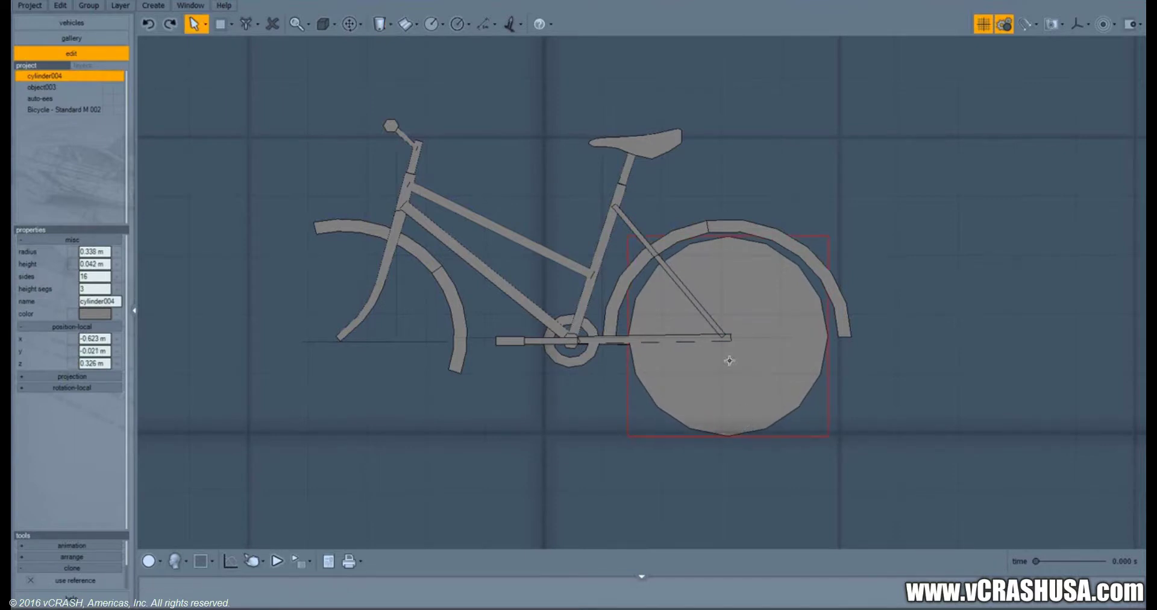
{"action": "left_click_drag", "start_coordinate": [729, 361], "coordinate": [726, 362]}
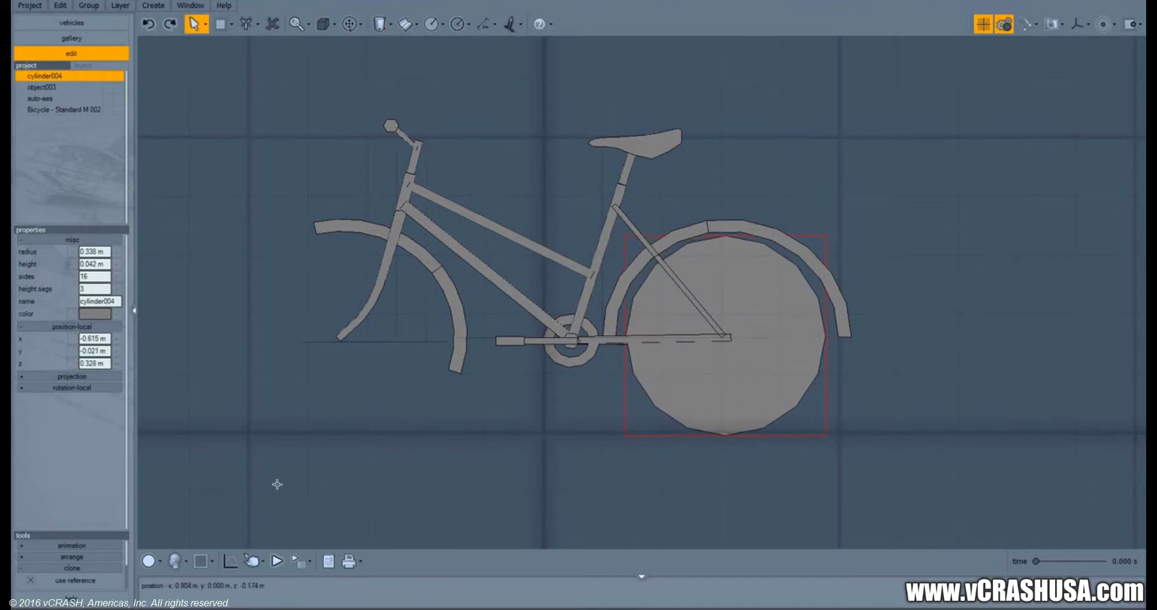
Center the rear wheel sideways under its fender in the top view, at about y 0.001 m, and return to the left view.
{"action": "left_click", "coordinate": [175, 561]}
{"action": "left_click", "coordinate": [193, 515]}
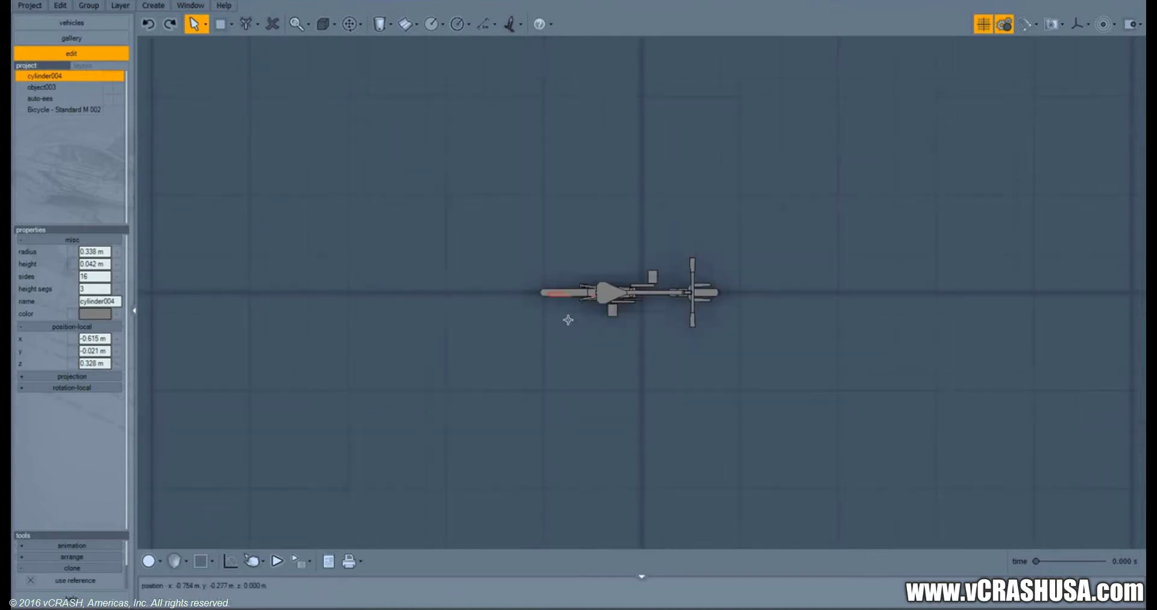
{"action": "scroll", "coordinate": [566, 283], "scroll_direction": "up", "scroll_amount": 5}
{"action": "left_click_drag", "start_coordinate": [641, 319], "coordinate": [641, 309]}
{"action": "left_click", "coordinate": [176, 561]}
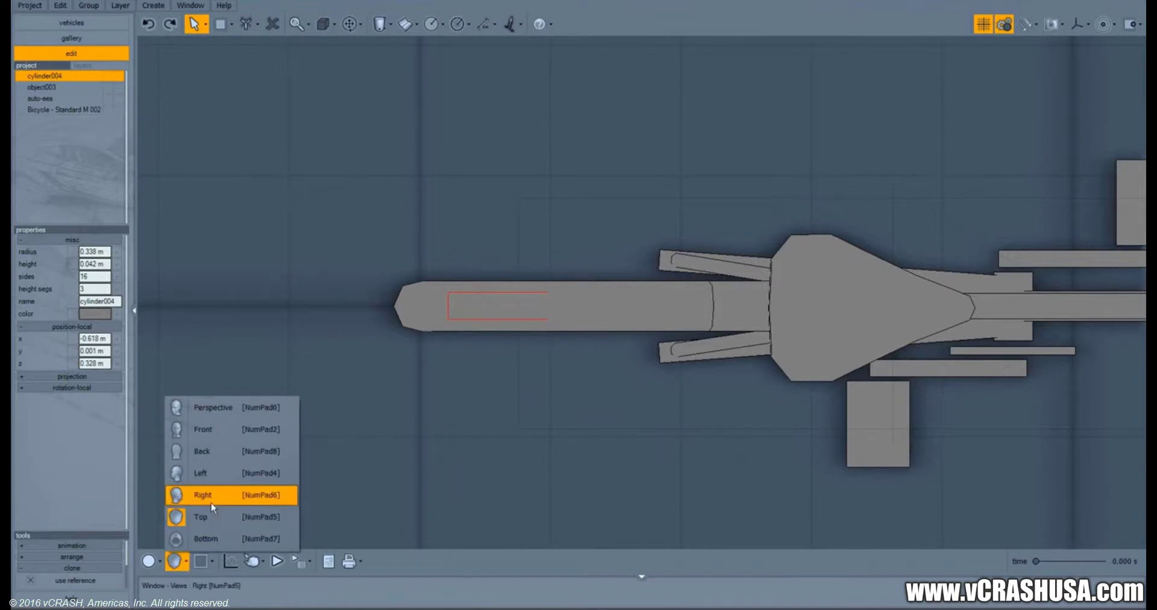
{"action": "left_click", "coordinate": [217, 480]}
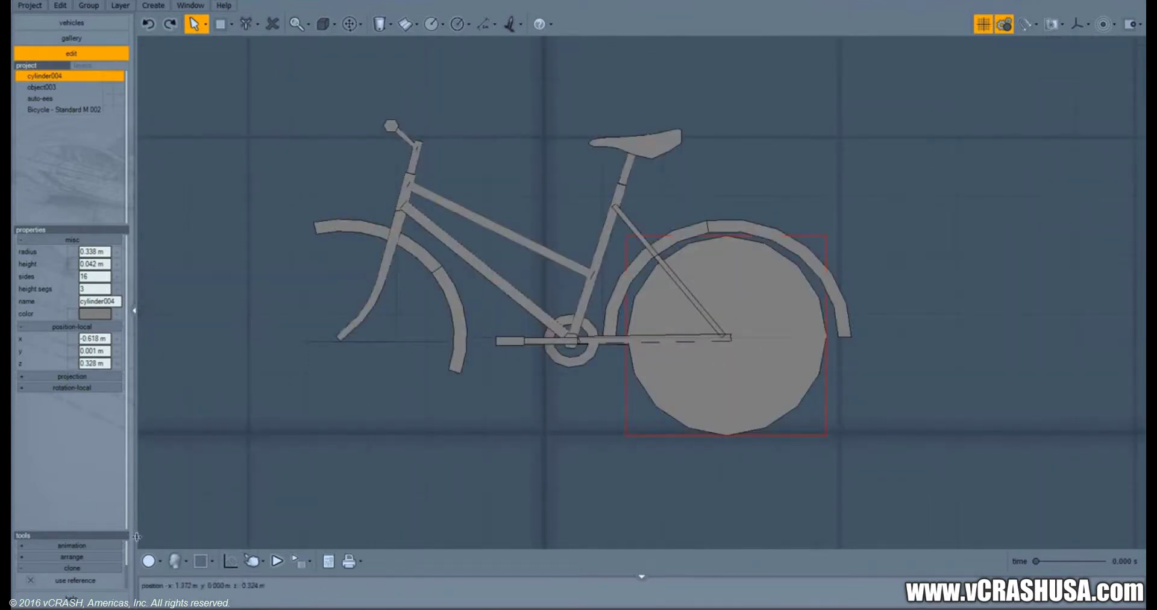
Show the model with hidden lines and set the rear wheel cylinder to 1 height segment and 50 sides.
{"action": "left_click", "coordinate": [148, 561]}
{"action": "left_click", "coordinate": [179, 451]}
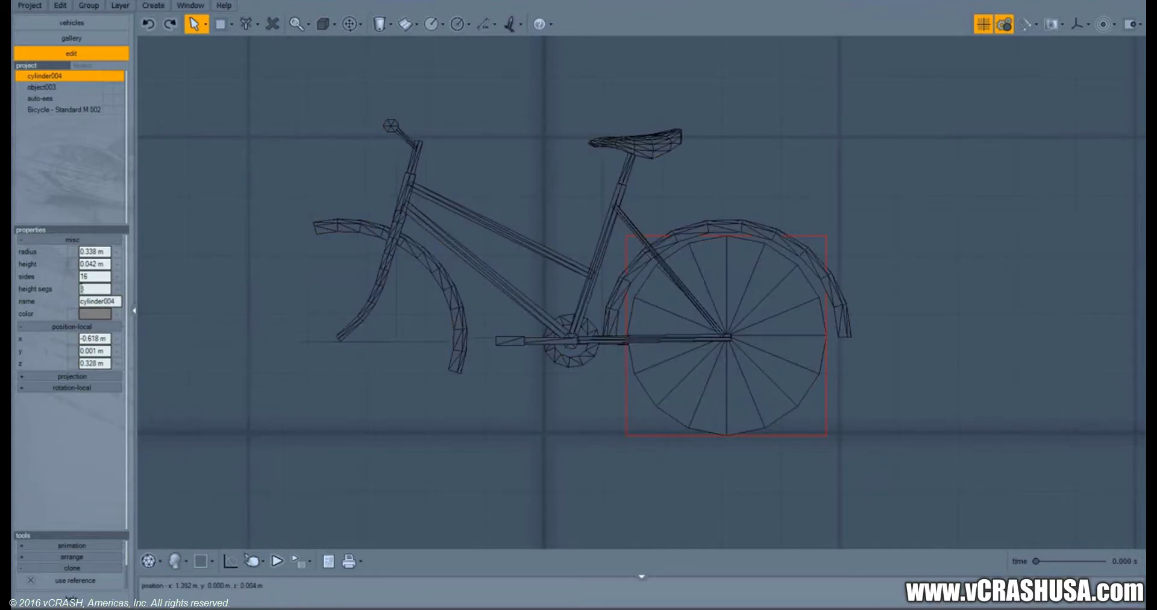
{"action": "left_click", "coordinate": [119, 290]}
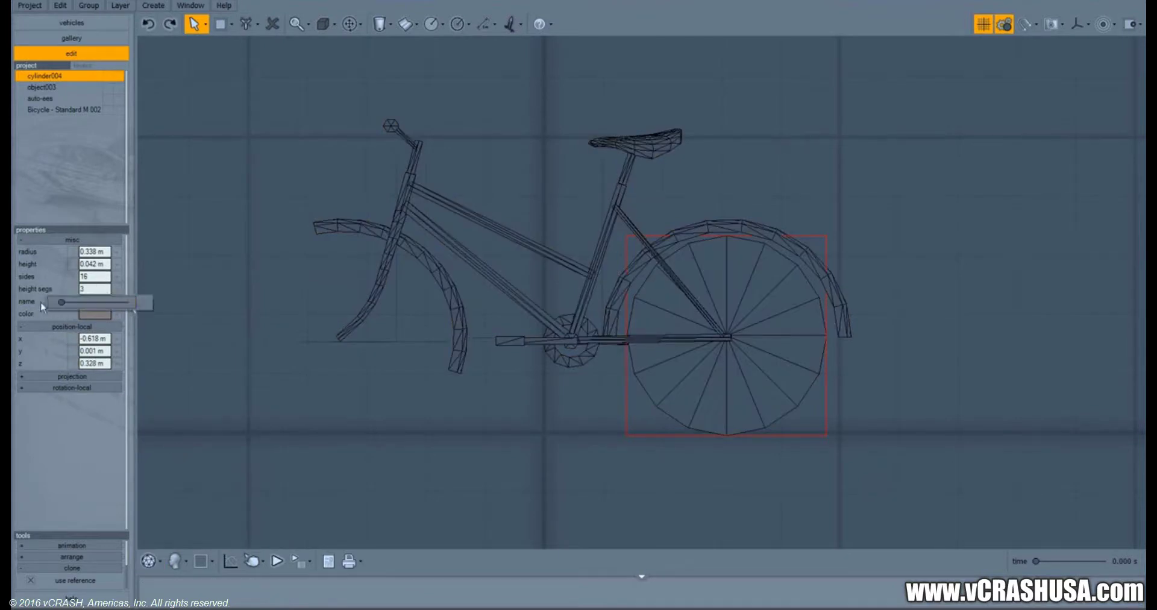
{"action": "left_click", "coordinate": [118, 276]}
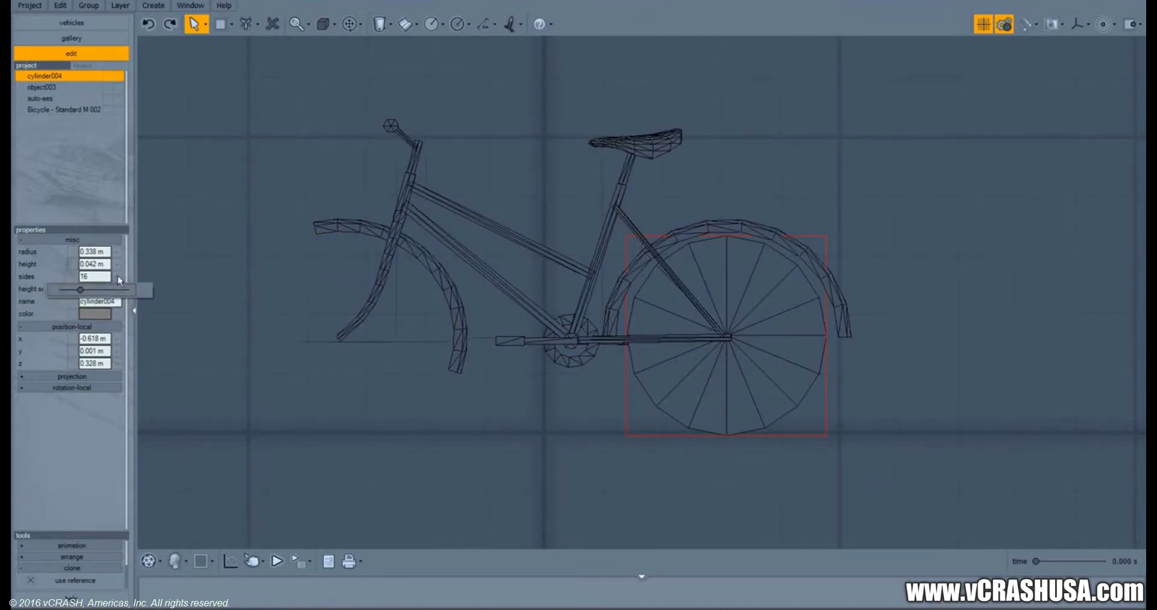
{"action": "left_click_drag", "start_coordinate": [79, 290], "coordinate": [152, 291]}
{"action": "middle_click_drag", "start_coordinate": [463, 485], "coordinate": [547, 454]}
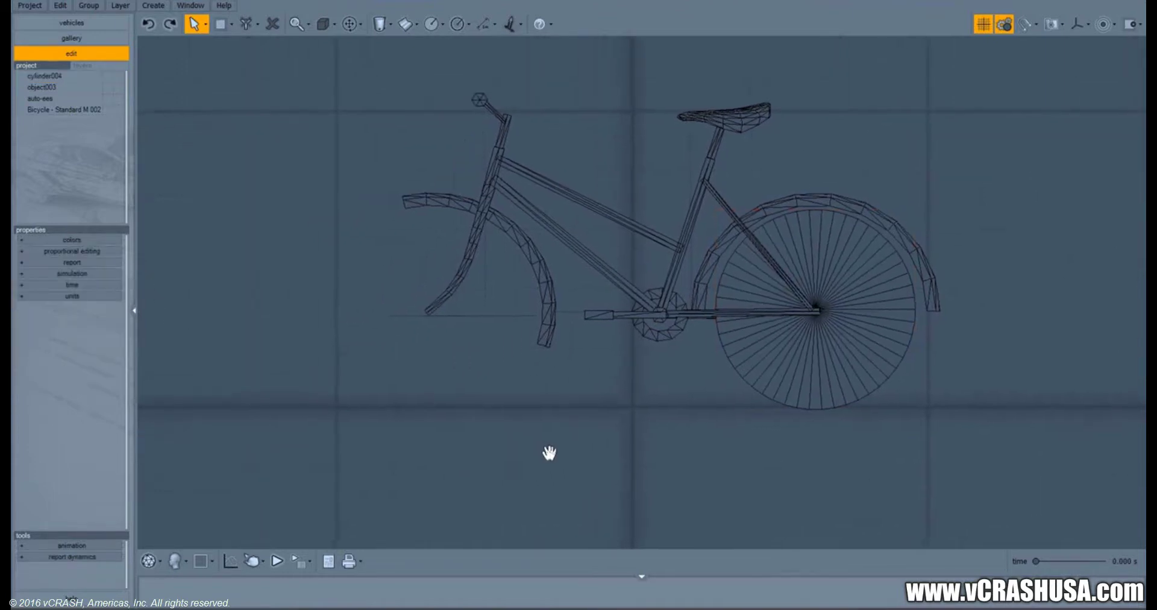
{"action": "scroll", "coordinate": [578, 449], "scroll_direction": "down", "scroll_amount": 2}
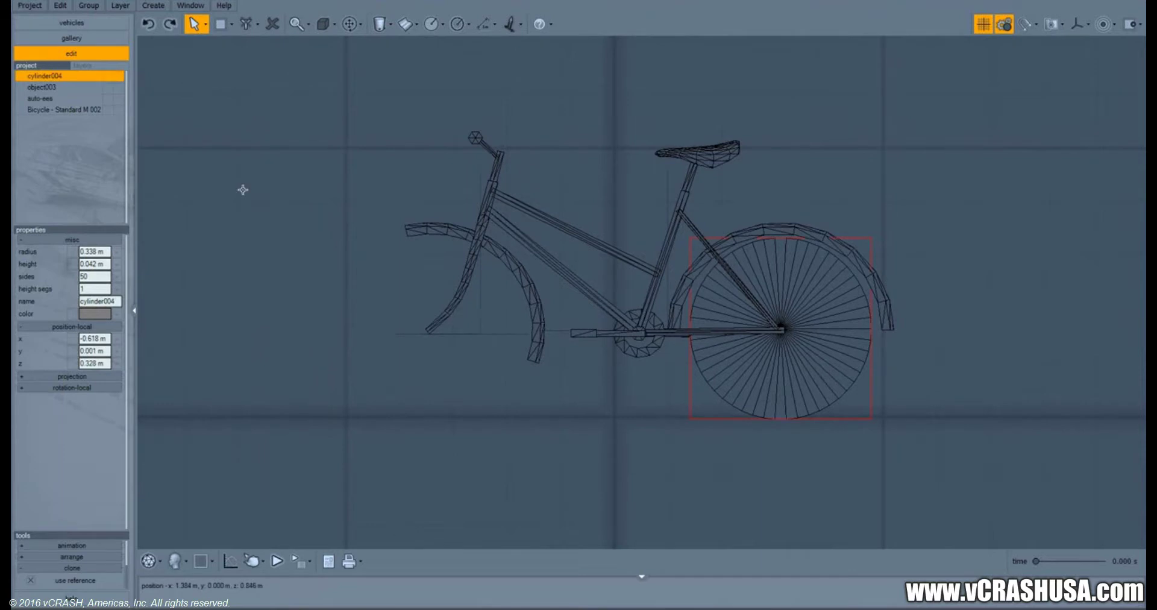
Make the rear wheel a rigid body with ellipsoid mass type and a mass of 5 kg.
{"action": "left_click", "coordinate": [511, 24]}
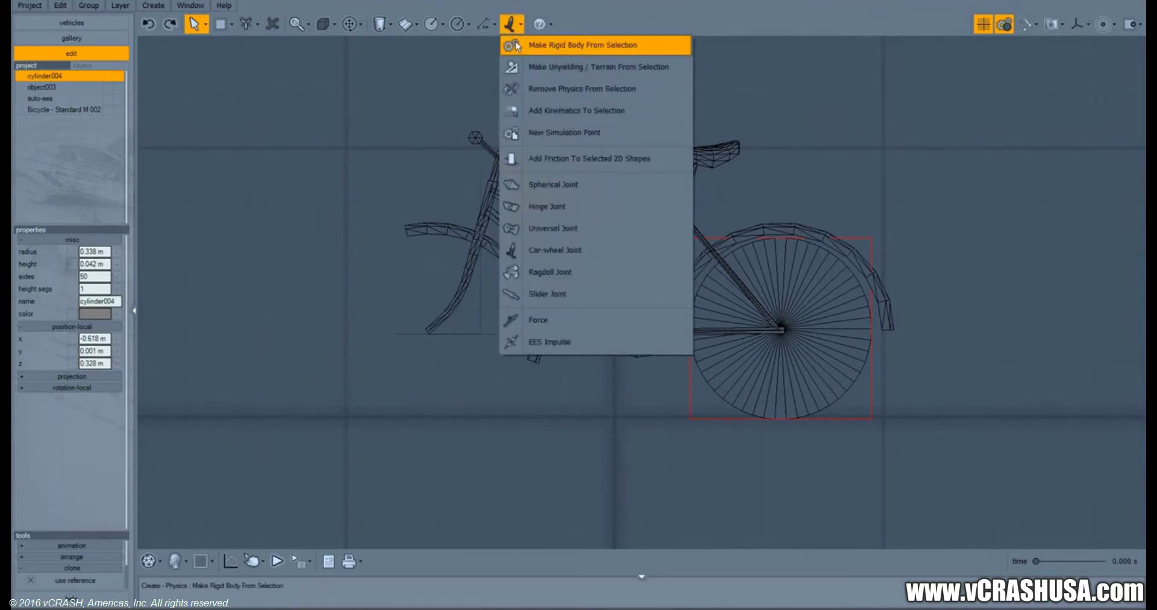
{"action": "left_click", "coordinate": [516, 46]}
{"action": "scroll", "coordinate": [54, 391], "scroll_direction": "down", "scroll_amount": 2}
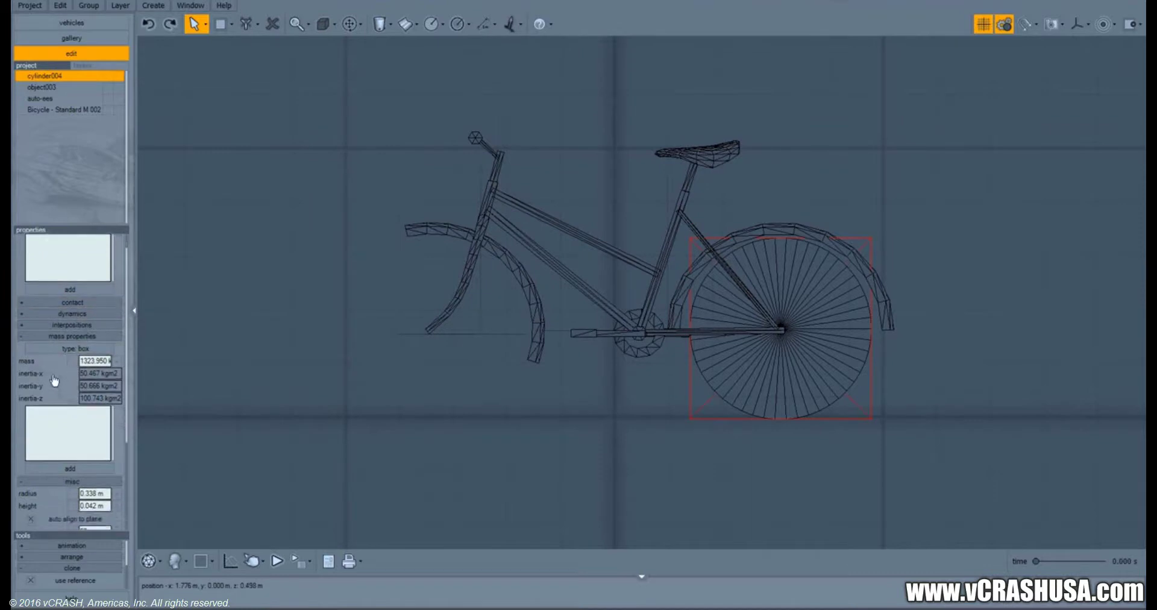
{"action": "left_click", "coordinate": [69, 332]}
{"action": "left_click", "coordinate": [60, 372]}
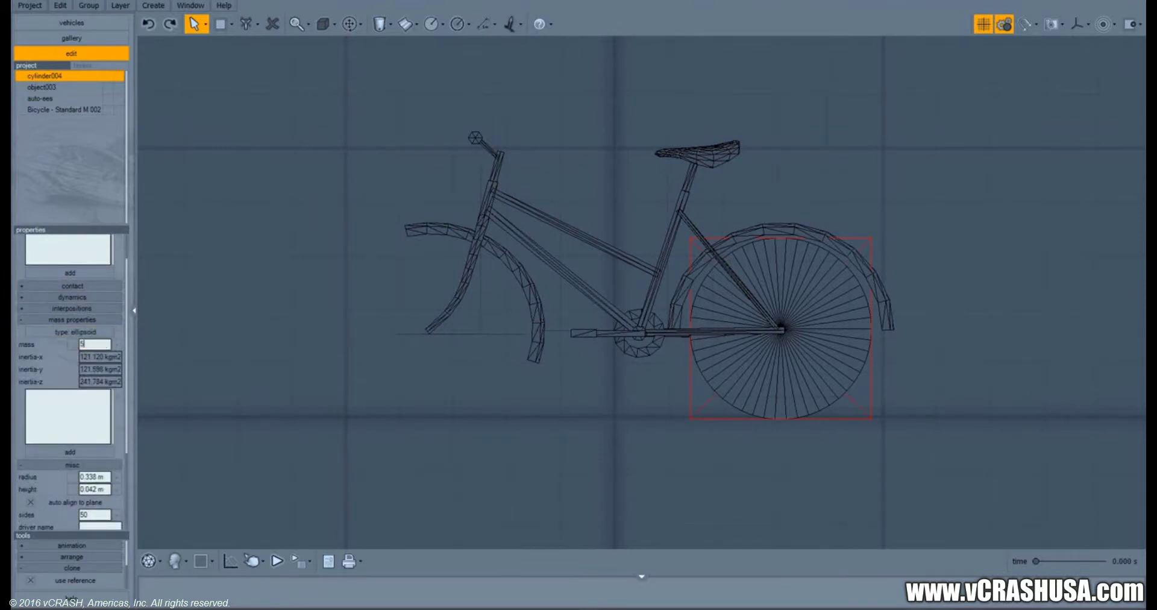
{"action": "type", "text": "5"}
{"action": "key", "text": "Return"}
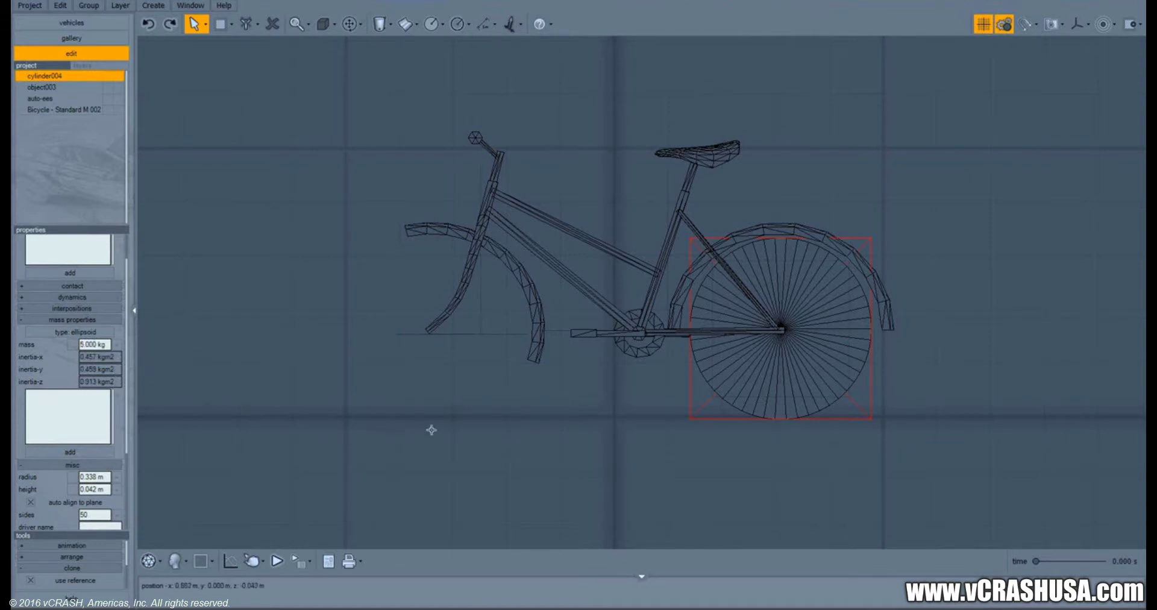
Deselect everything, turn off Stop Simulation, play and stop the simulation, select the rear wheel and turn Stop Simulation back on.
{"action": "left_click_drag", "start_coordinate": [479, 427], "coordinate": [481, 418]}
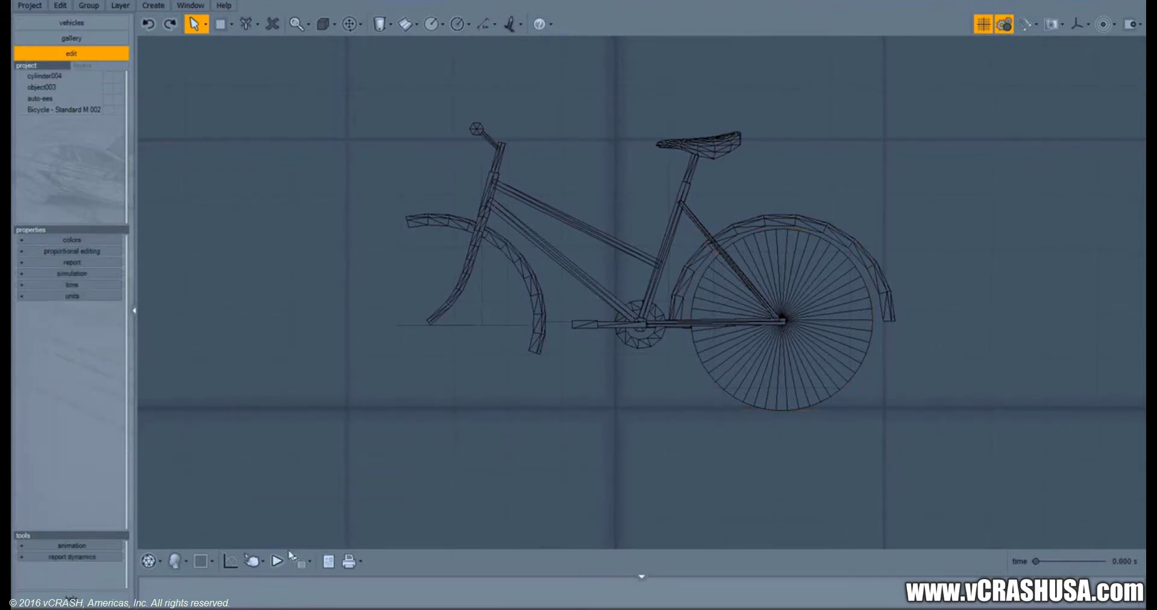
{"action": "left_click", "coordinate": [1003, 24]}
{"action": "left_click", "coordinate": [256, 563]}
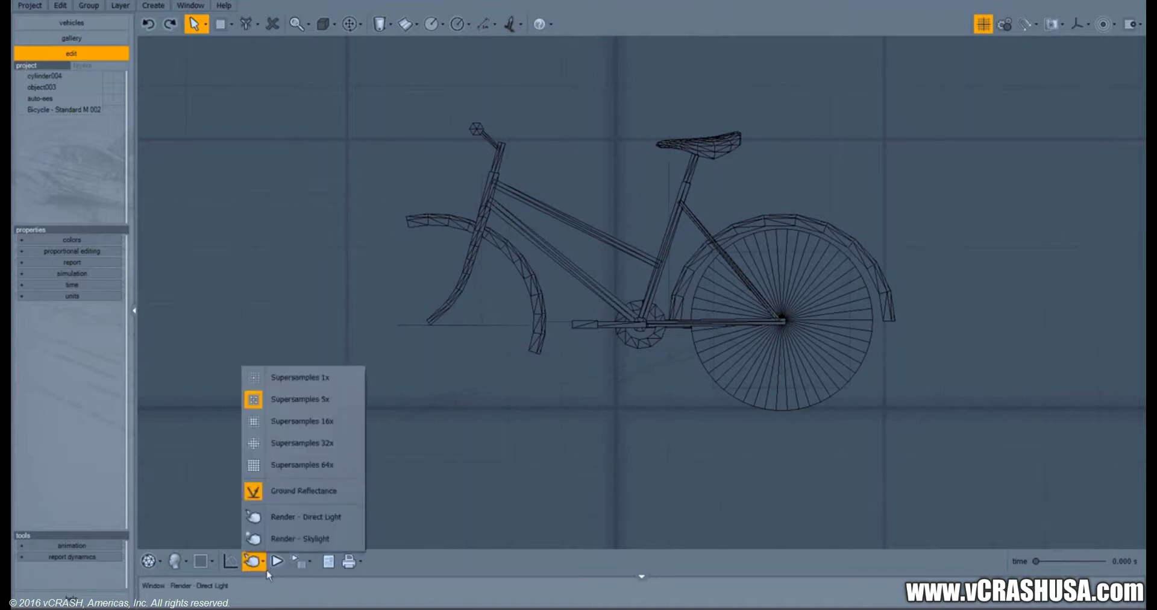
{"action": "left_click", "coordinate": [277, 561]}
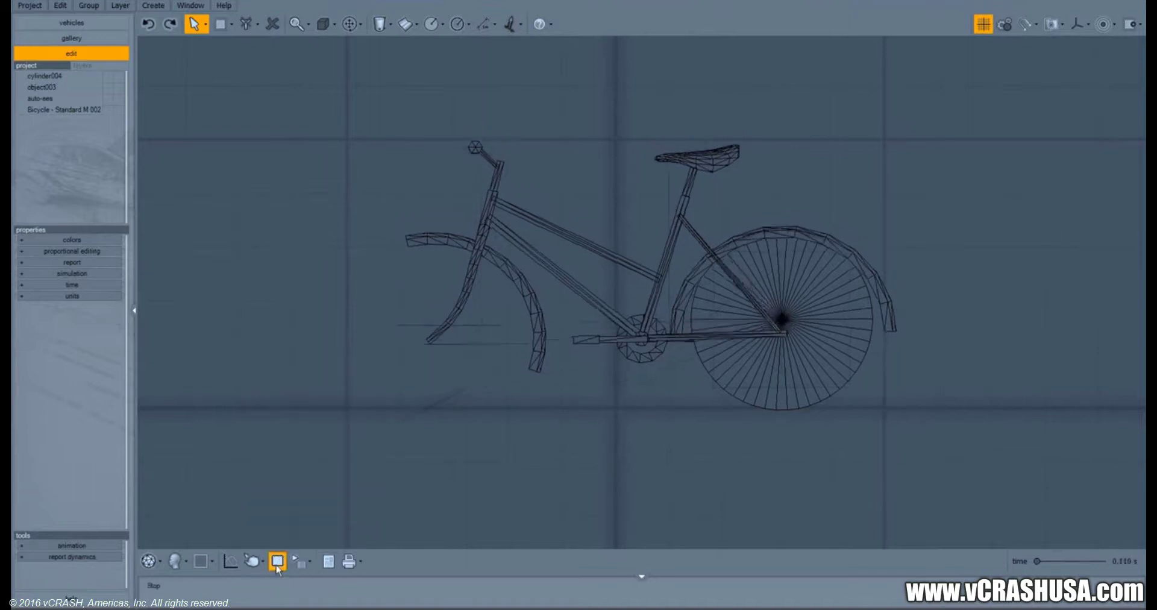
{"action": "left_click", "coordinate": [824, 351]}
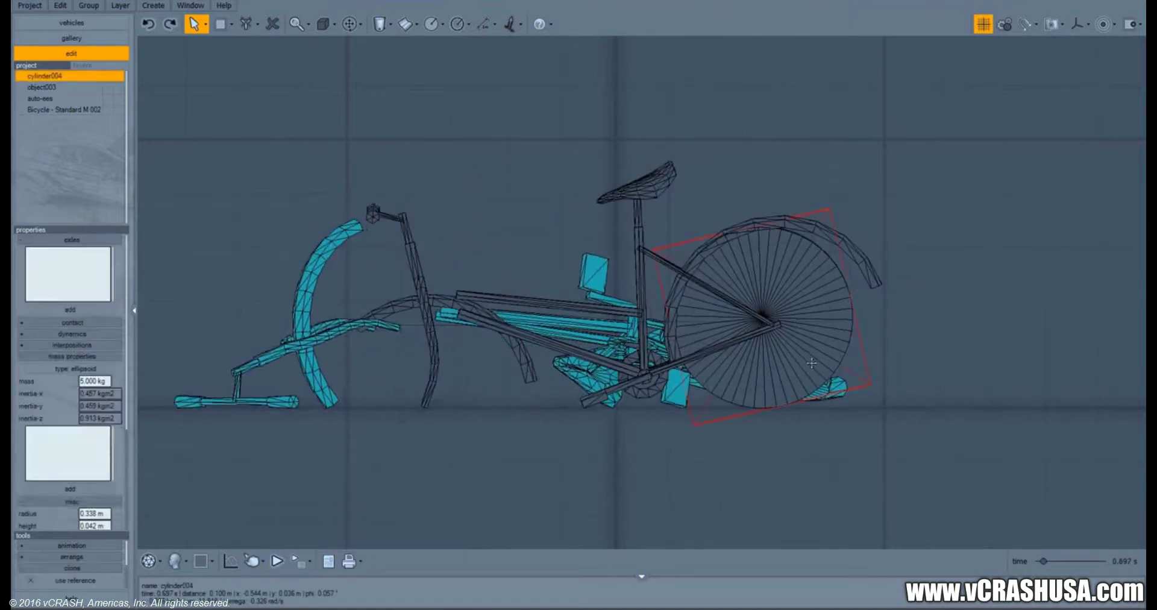
{"action": "left_click", "coordinate": [1003, 24]}
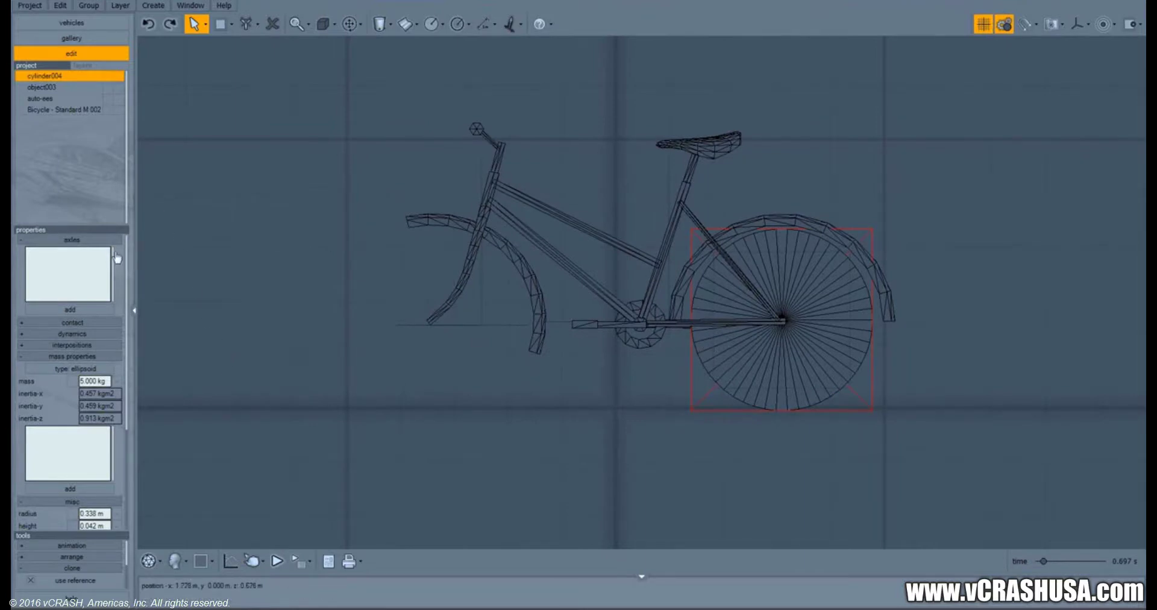
Make a simple reference clone of the rear wheel, place it at the lower end of the front fork, and deselect it.
{"action": "scroll", "coordinate": [92, 565], "scroll_direction": "down", "scroll_amount": 3}
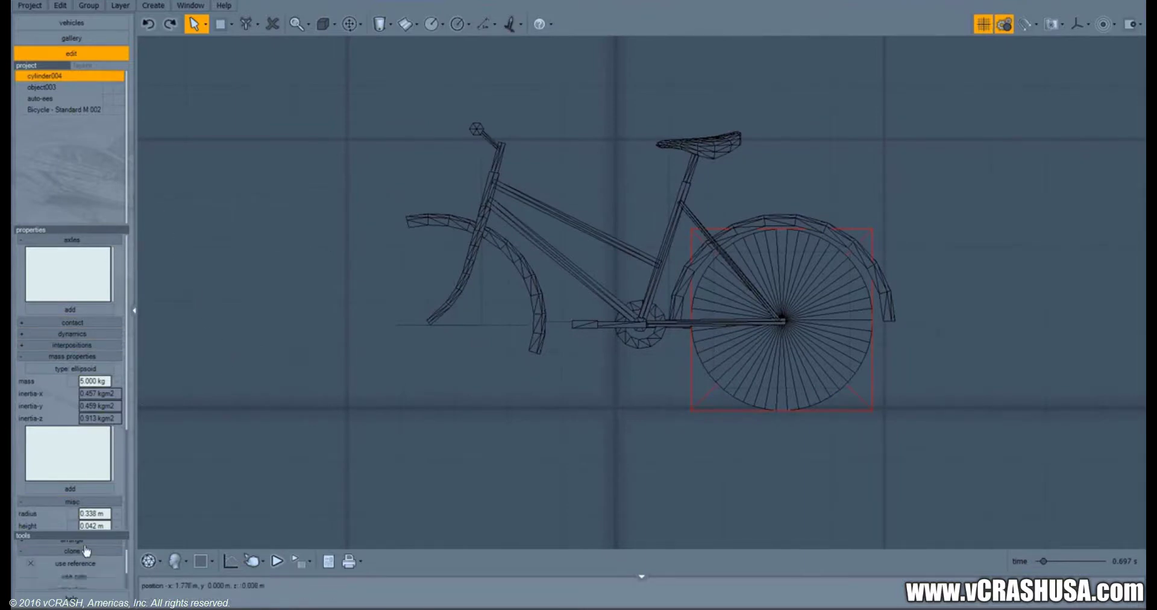
{"action": "scroll", "coordinate": [75, 528], "scroll_direction": "down", "scroll_amount": 1}
{"action": "left_click_drag", "start_coordinate": [75, 527], "coordinate": [76, 477]}
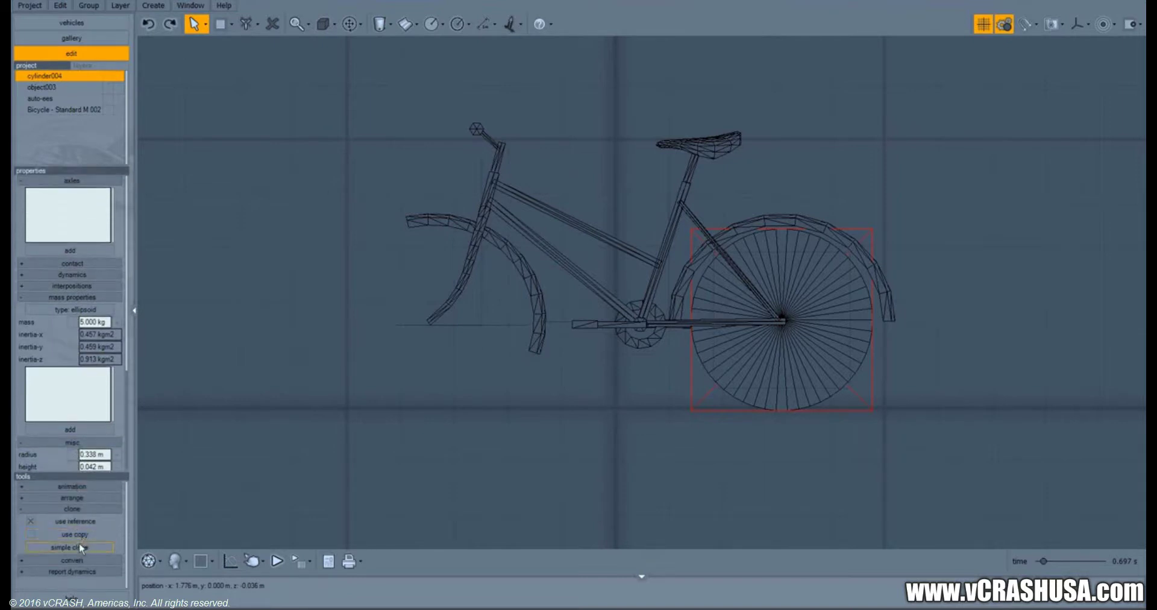
{"action": "left_click", "coordinate": [82, 548]}
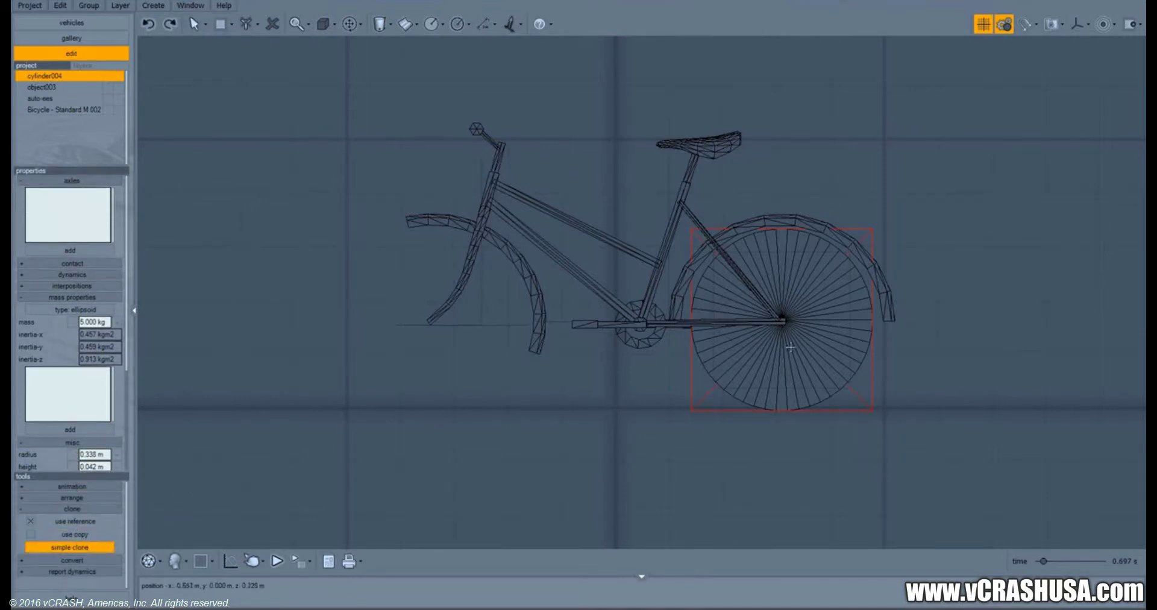
{"action": "mouse_move", "coordinate": [790, 347]}
{"action": "left_mouse_down"}
{"action": "mouse_move", "coordinate": [428, 346]}
{"action": "mouse_move", "coordinate": [447, 344]}
{"action": "left_mouse_up"}
{"action": "left_click", "coordinate": [626, 427]}
{"action": "middle_click_drag", "start_coordinate": [616, 423], "coordinate": [621, 410]}
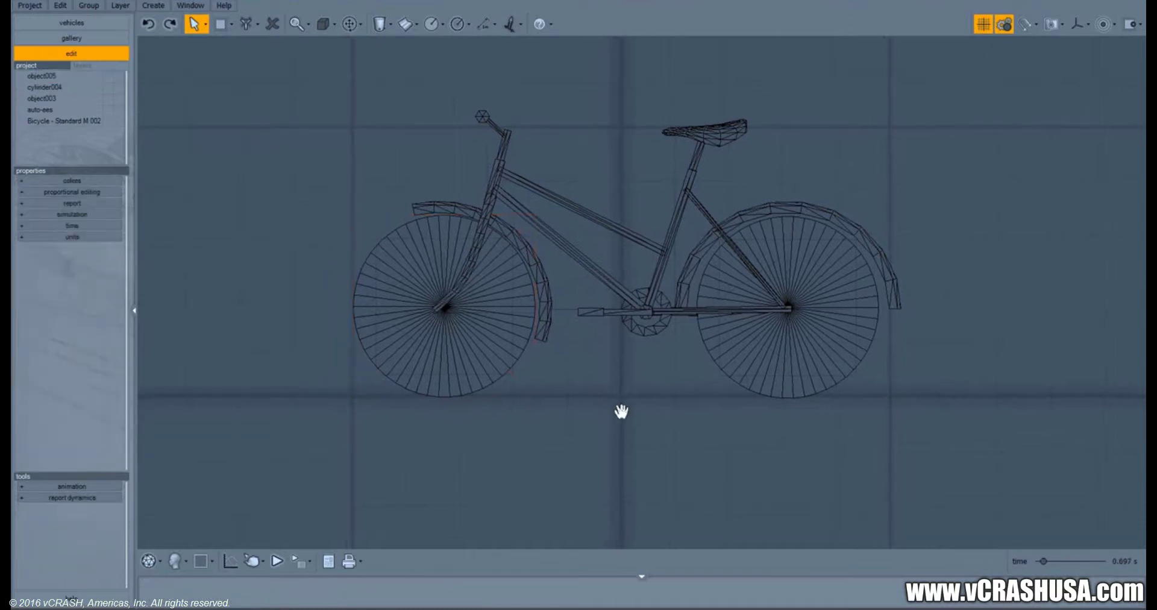
{"action": "scroll", "coordinate": [621, 411], "scroll_direction": "down", "scroll_amount": 1}
Turn off Stop Simulation, play and stop the simulation with both wheels, and restore the bicycle to its stopped state.
{"action": "left_click", "coordinate": [1004, 25]}
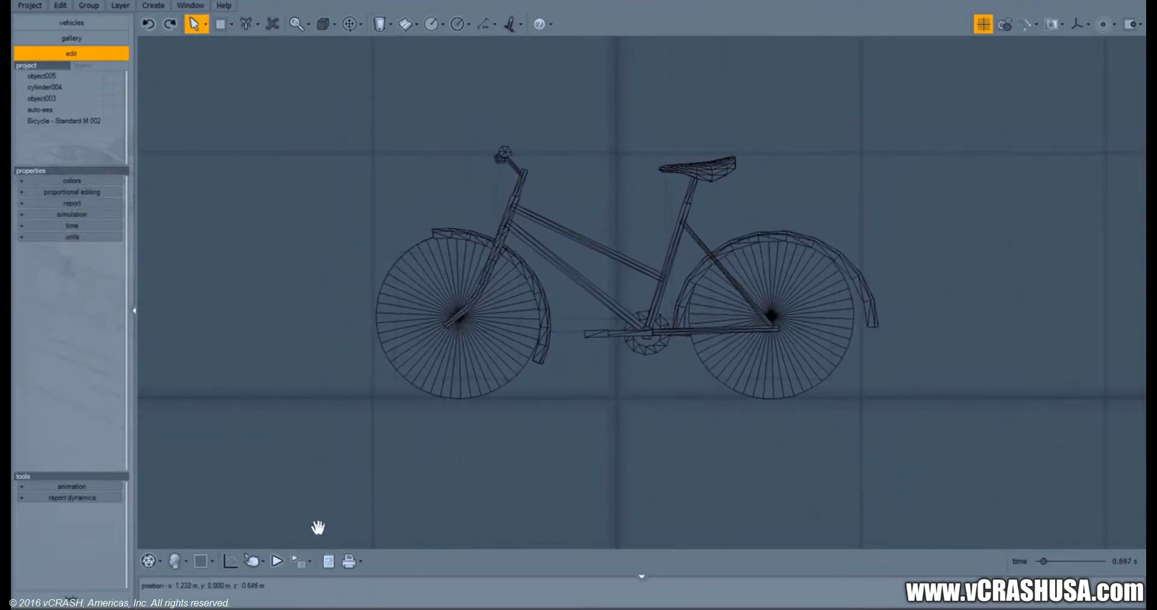
{"action": "left_click", "coordinate": [277, 561]}
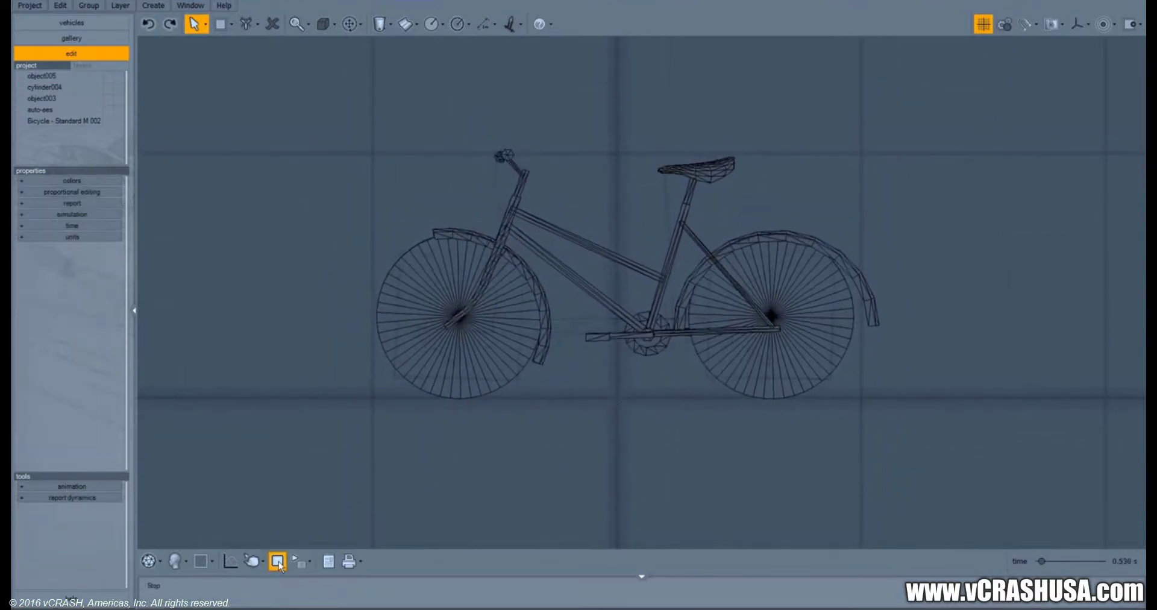
{"action": "left_click", "coordinate": [277, 561]}
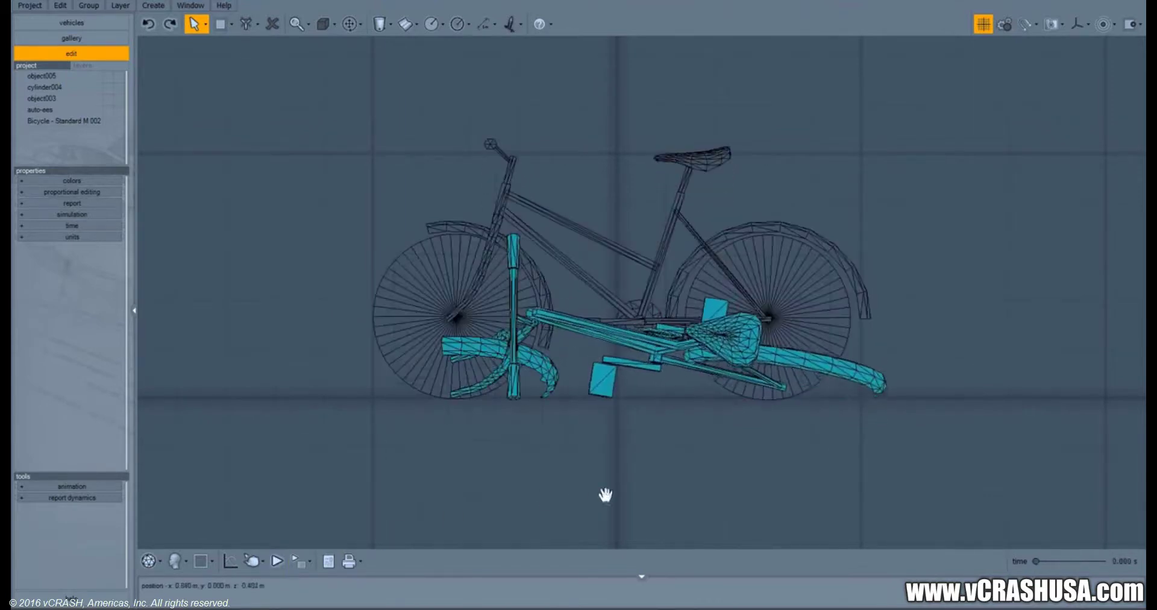
{"action": "scroll", "coordinate": [617, 386], "scroll_direction": "up", "scroll_amount": 3}
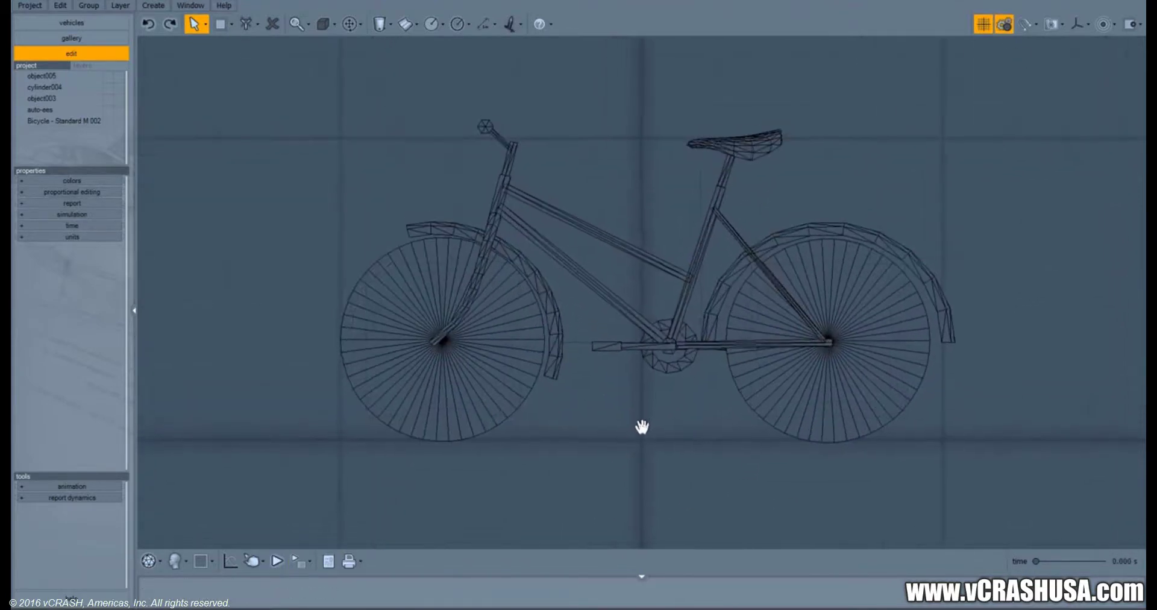
Switch the bicycle's render mode from hidden lines back to flat shading.
{"action": "left_click", "coordinate": [148, 561]}
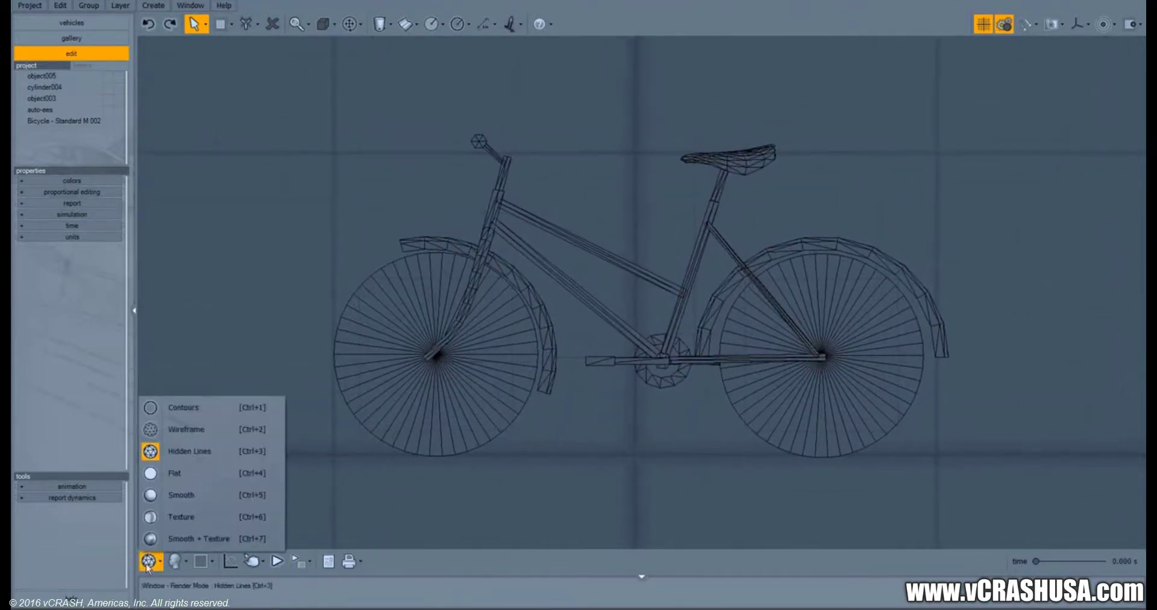
{"action": "left_click", "coordinate": [168, 495]}
{"action": "middle_click_drag", "start_coordinate": [566, 465], "coordinate": [592, 462]}
{"action": "scroll", "coordinate": [590, 462], "scroll_direction": "up", "scroll_amount": 1}
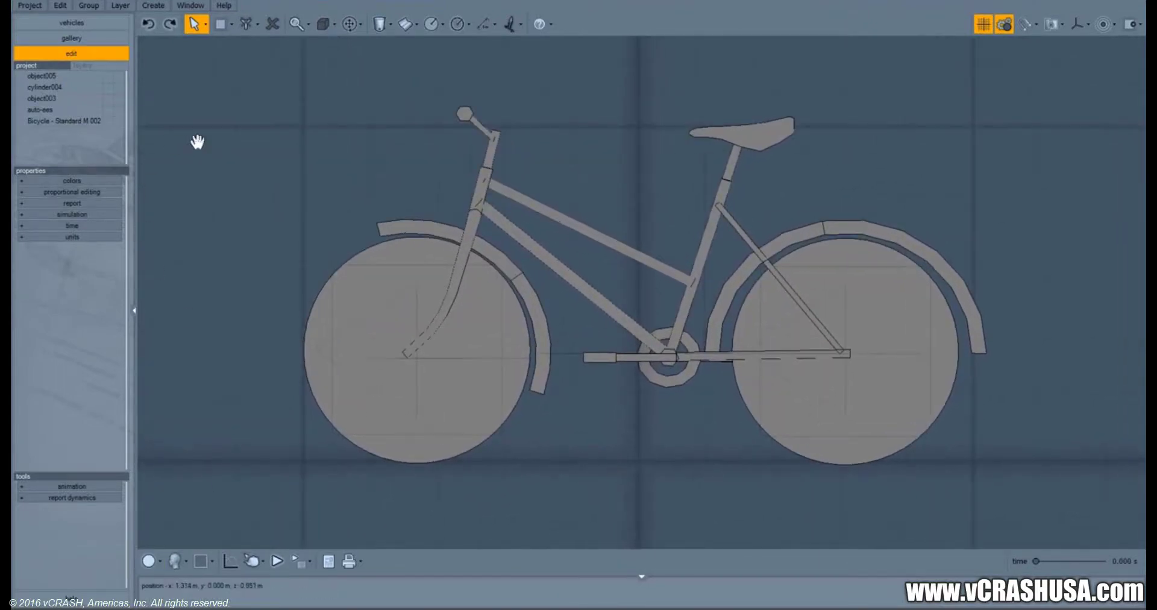
Create a hinge joint connecting the bicycle frame to the front fork assembly near the steering stem.
{"action": "left_click", "coordinate": [516, 25]}
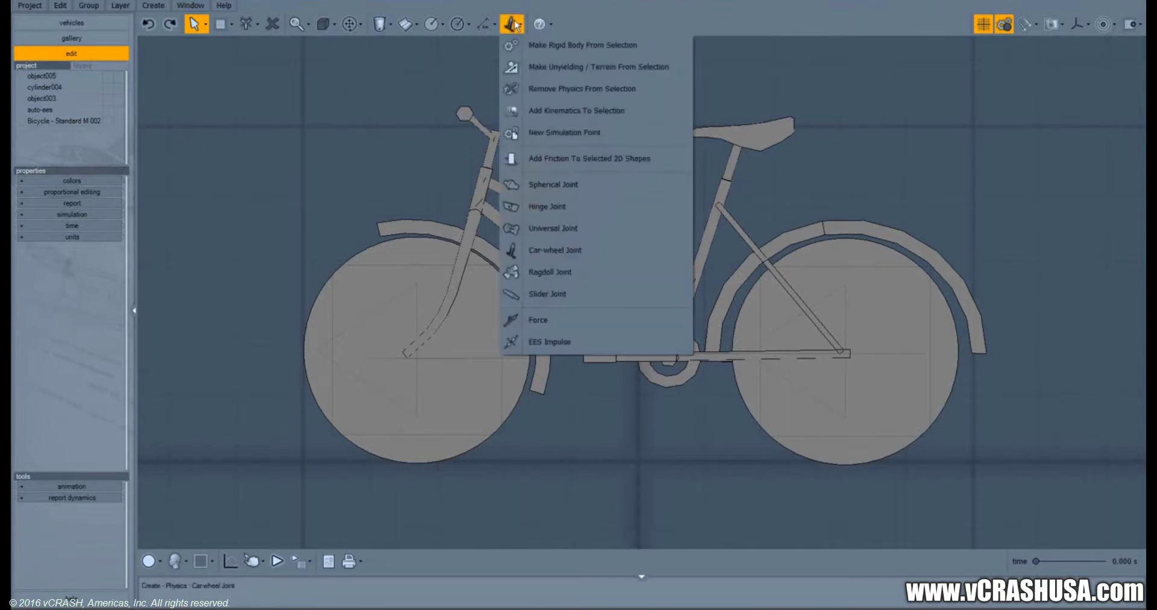
{"action": "left_click", "coordinate": [540, 203]}
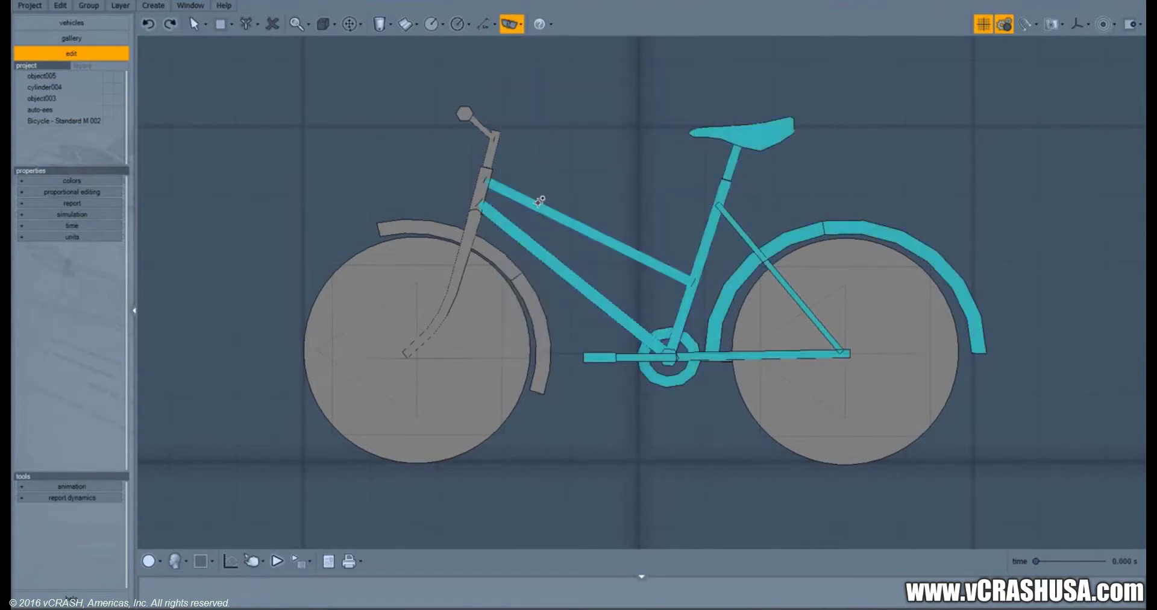
{"action": "left_click", "coordinate": [525, 199]}
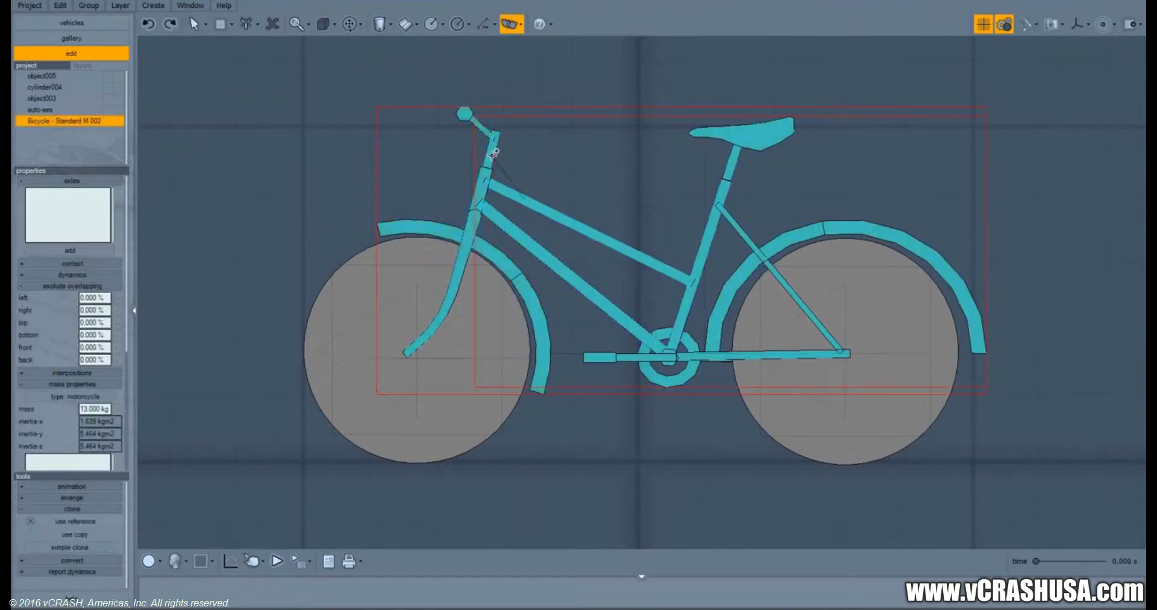
{"action": "left_click", "coordinate": [494, 152]}
{"action": "key", "text": "Escape"}
Move the hinge joint onto the head tube in parent space and tilt it about the Y axis to match the steering angle.
{"action": "scroll", "coordinate": [520, 161], "scroll_direction": "up", "scroll_amount": 5}
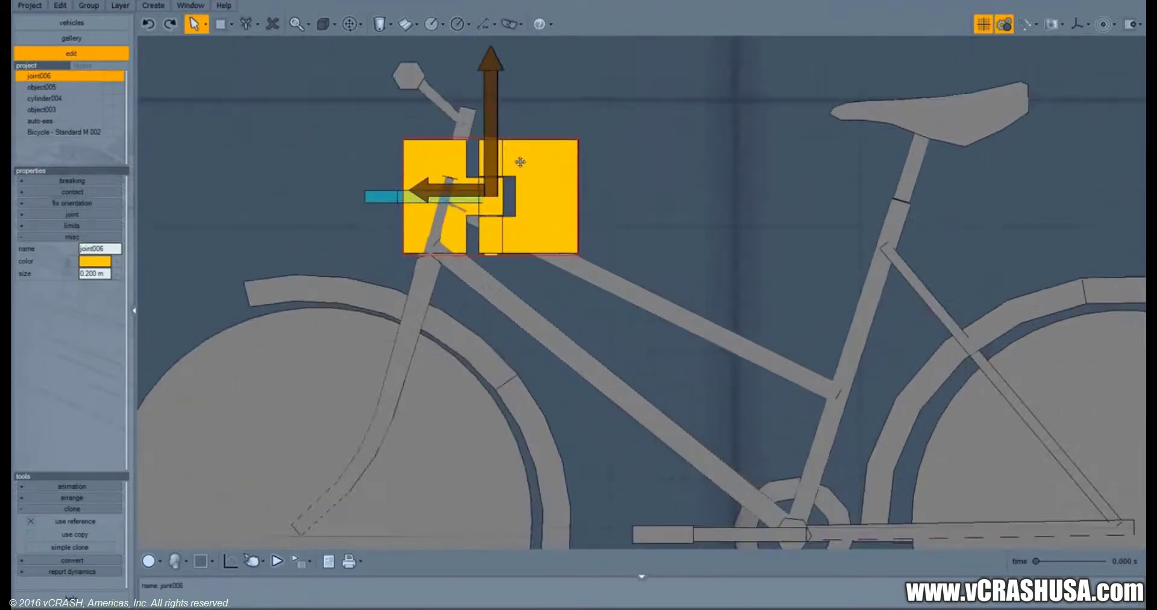
{"action": "scroll", "coordinate": [520, 161], "scroll_direction": "up", "scroll_amount": 2}
{"action": "left_click", "coordinate": [334, 25]}
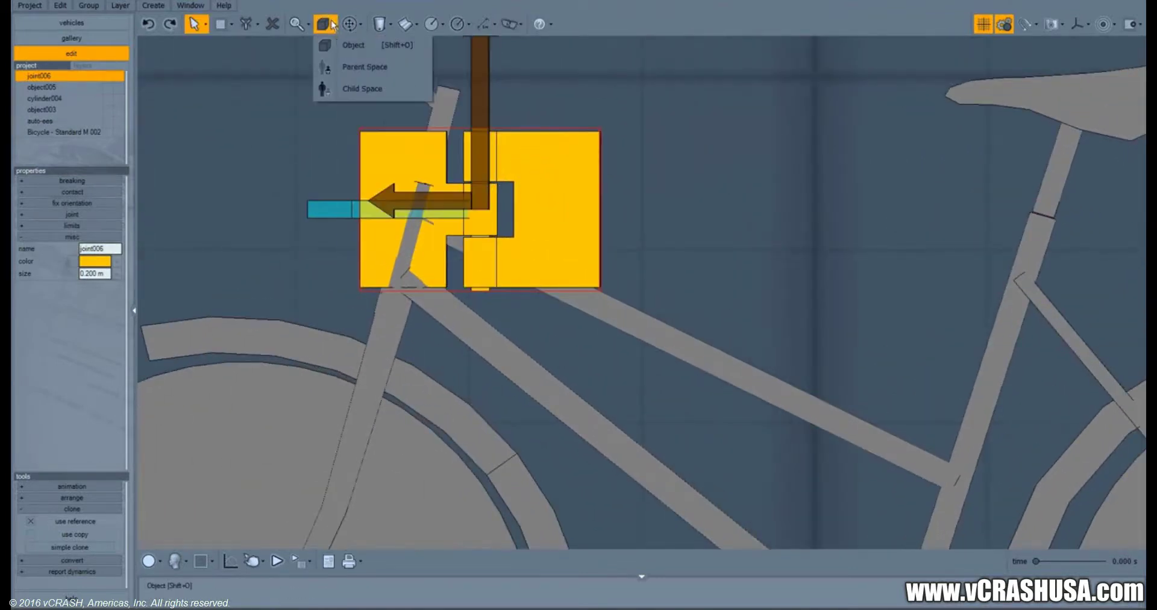
{"action": "left_click", "coordinate": [342, 66]}
{"action": "left_click_drag", "start_coordinate": [482, 208], "coordinate": [409, 247]}
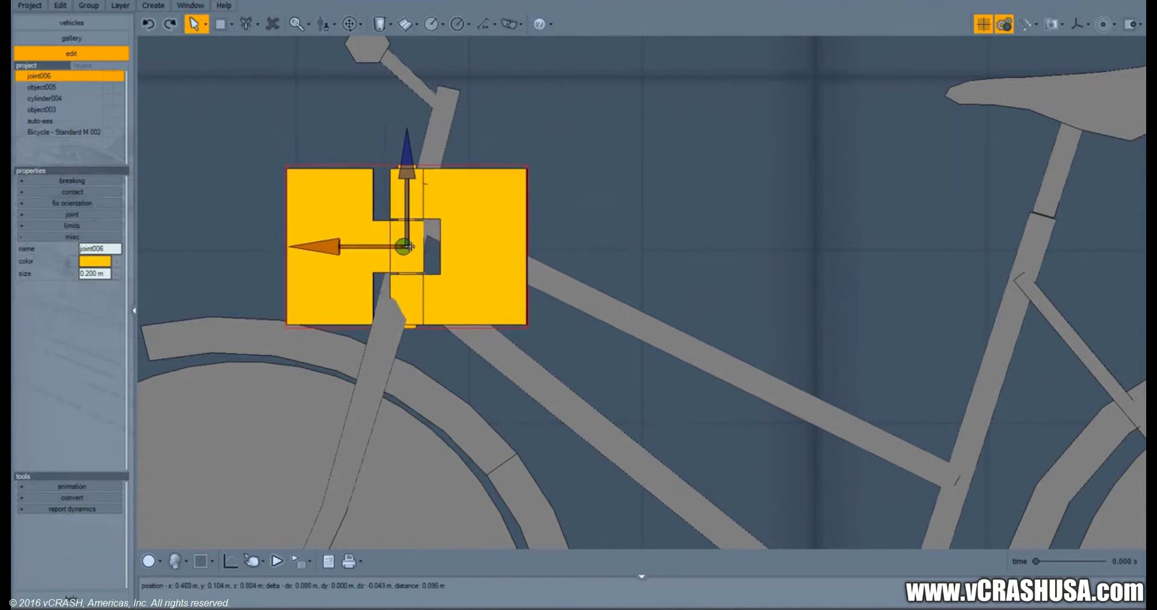
{"action": "left_click", "coordinate": [359, 25]}
{"action": "left_click", "coordinate": [380, 67]}
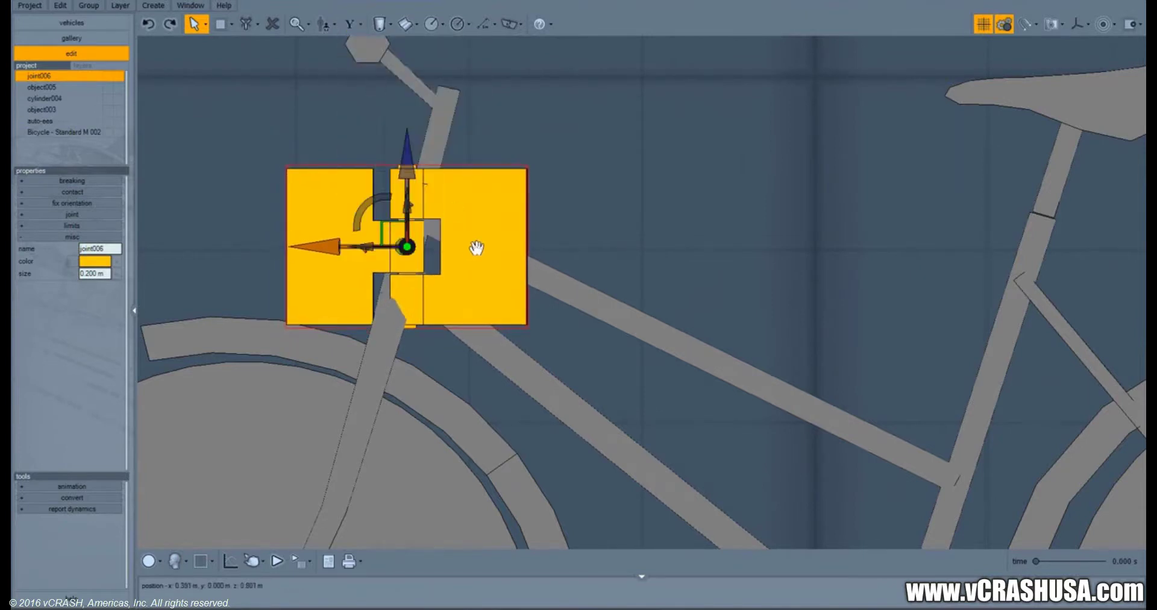
{"action": "left_click_drag", "start_coordinate": [365, 208], "coordinate": [362, 168]}
In the top view, shift the hinge joint sideways onto the bicycle's centreline.
{"action": "left_click", "coordinate": [180, 561]}
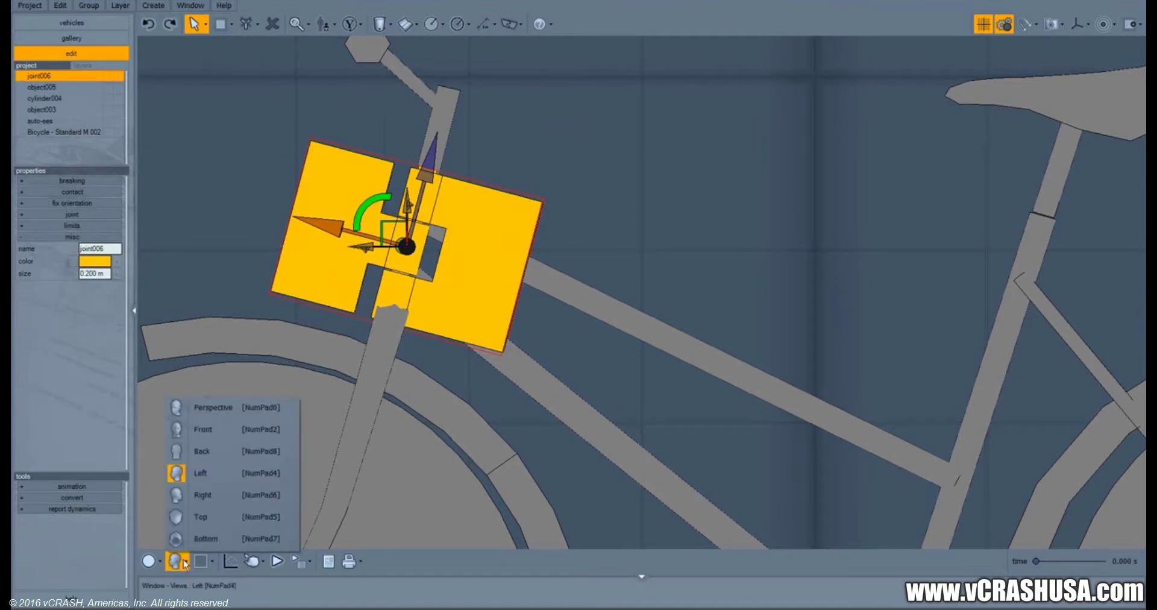
{"action": "left_click", "coordinate": [205, 517]}
{"action": "scroll", "coordinate": [469, 351], "scroll_direction": "down", "scroll_amount": 2}
{"action": "scroll", "coordinate": [966, 318], "scroll_direction": "up", "scroll_amount": 8}
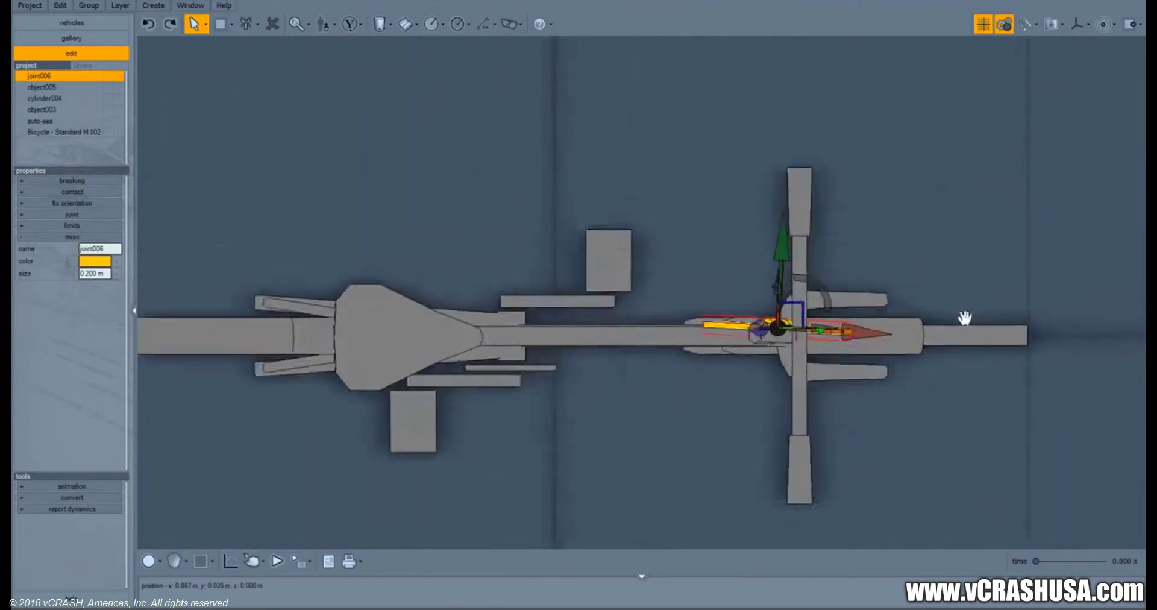
{"action": "scroll", "coordinate": [684, 296], "scroll_direction": "up", "scroll_amount": 6}
{"action": "scroll", "coordinate": [850, 360], "scroll_direction": "up", "scroll_amount": 1}
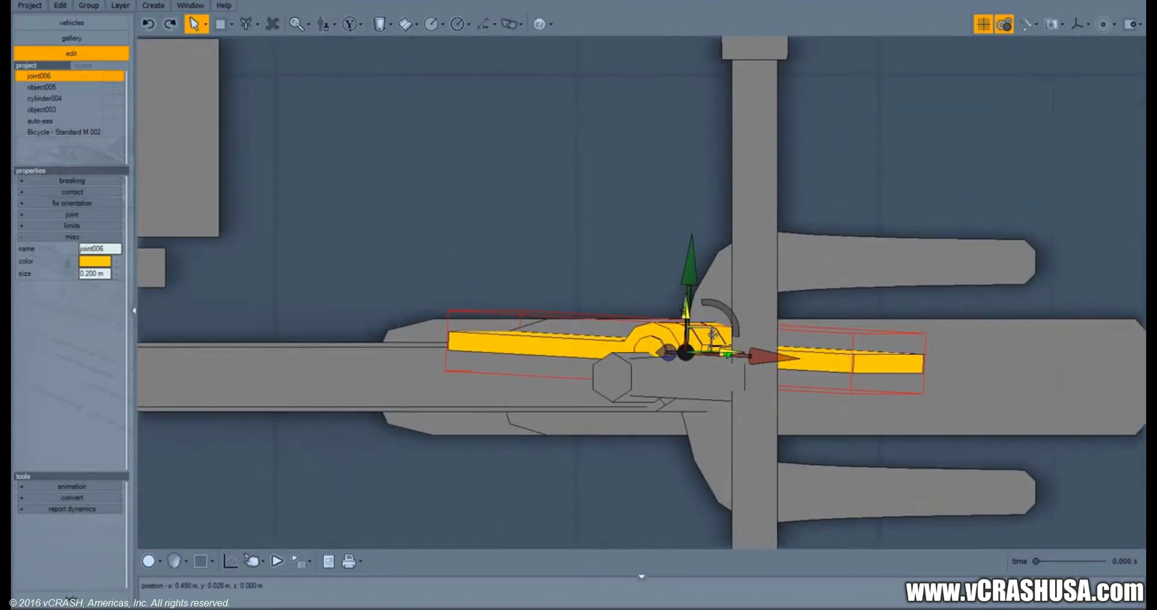
{"action": "left_click_drag", "start_coordinate": [711, 338], "coordinate": [711, 364]}
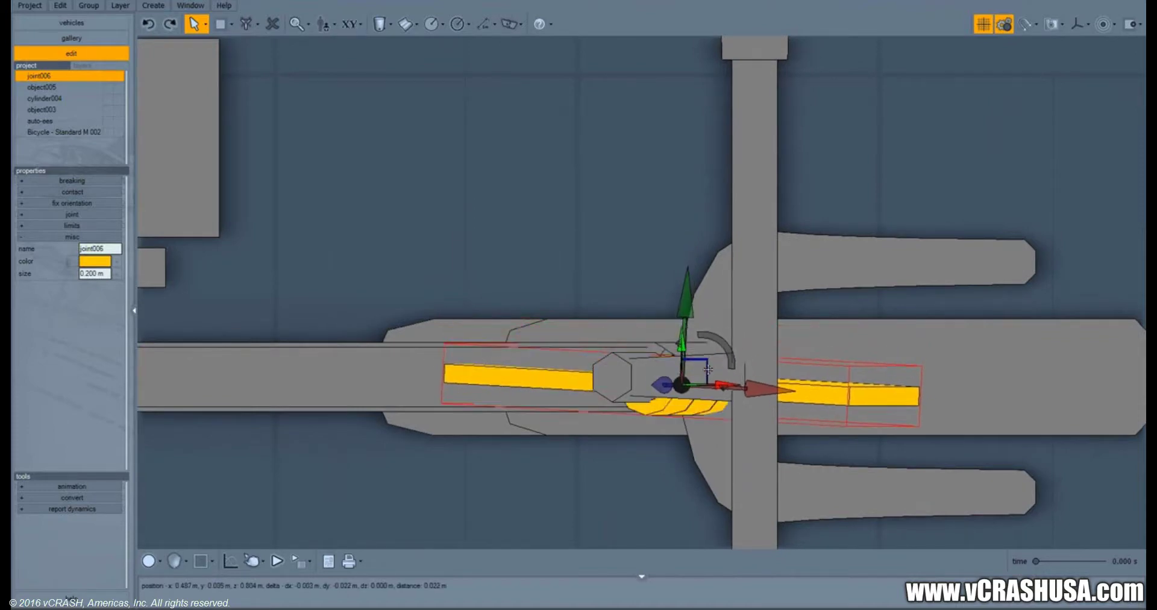
In the left view, fine-tune the hinge joint's tilt so that its axis follows the steering tube.
{"action": "left_click", "coordinate": [175, 561]}
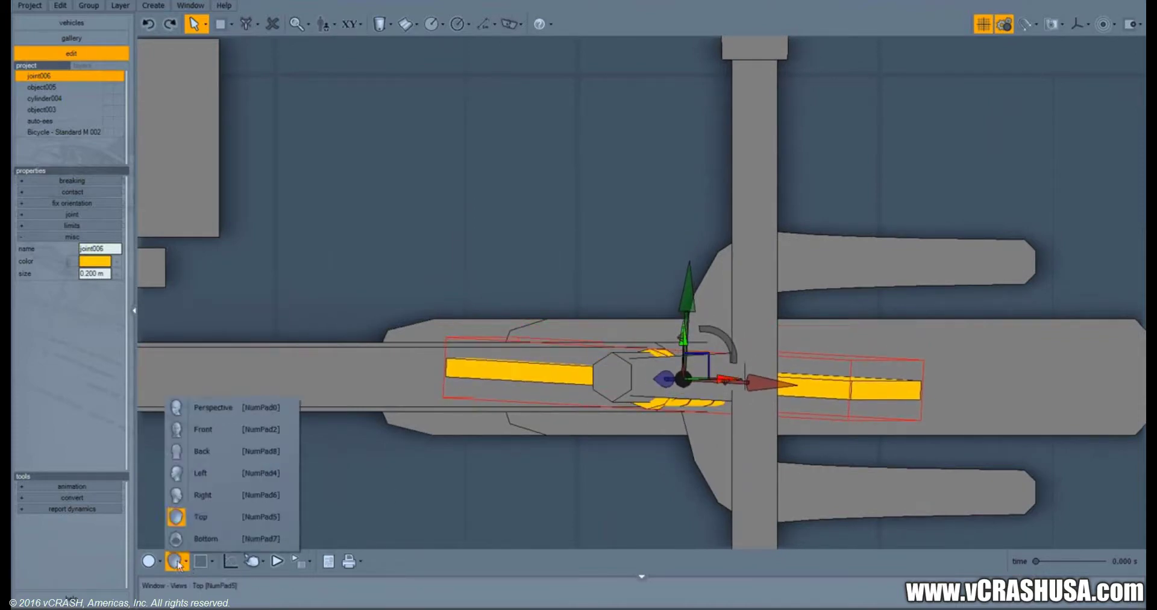
{"action": "left_click", "coordinate": [217, 473]}
{"action": "scroll", "coordinate": [552, 405], "scroll_direction": "up", "scroll_amount": 1}
{"action": "middle_click_drag", "start_coordinate": [419, 406], "coordinate": [555, 431]}
{"action": "scroll", "coordinate": [553, 404], "scroll_direction": "up", "scroll_amount": 1}
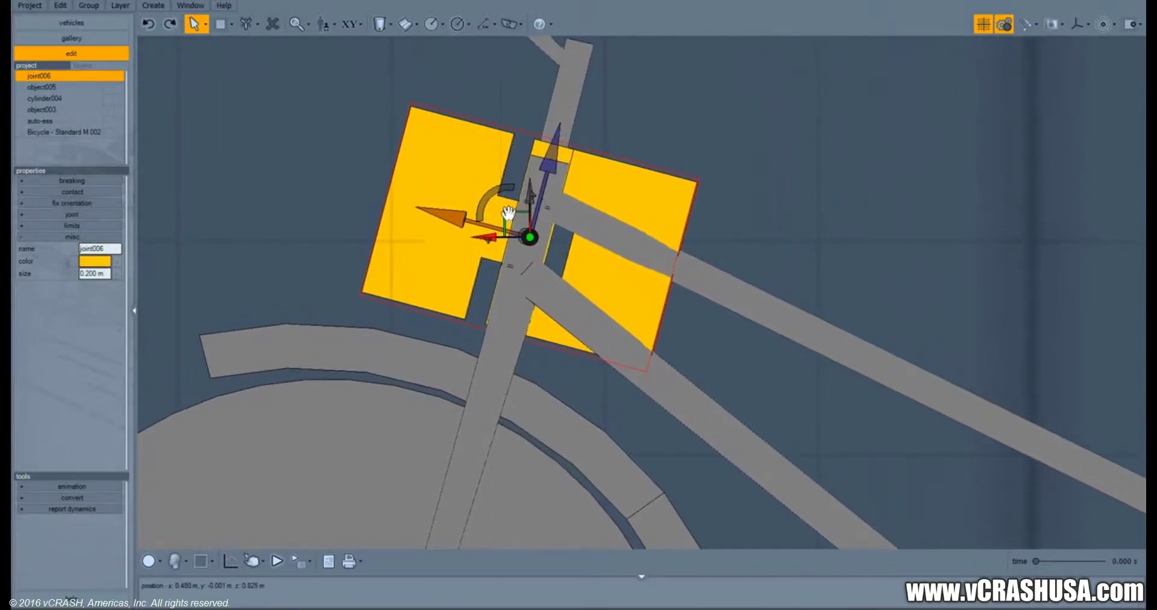
{"action": "left_click_drag", "start_coordinate": [488, 200], "coordinate": [485, 202]}
{"action": "middle_click_drag", "start_coordinate": [744, 387], "coordinate": [627, 307]}
{"action": "scroll", "coordinate": [628, 306], "scroll_direction": "down", "scroll_amount": 4}
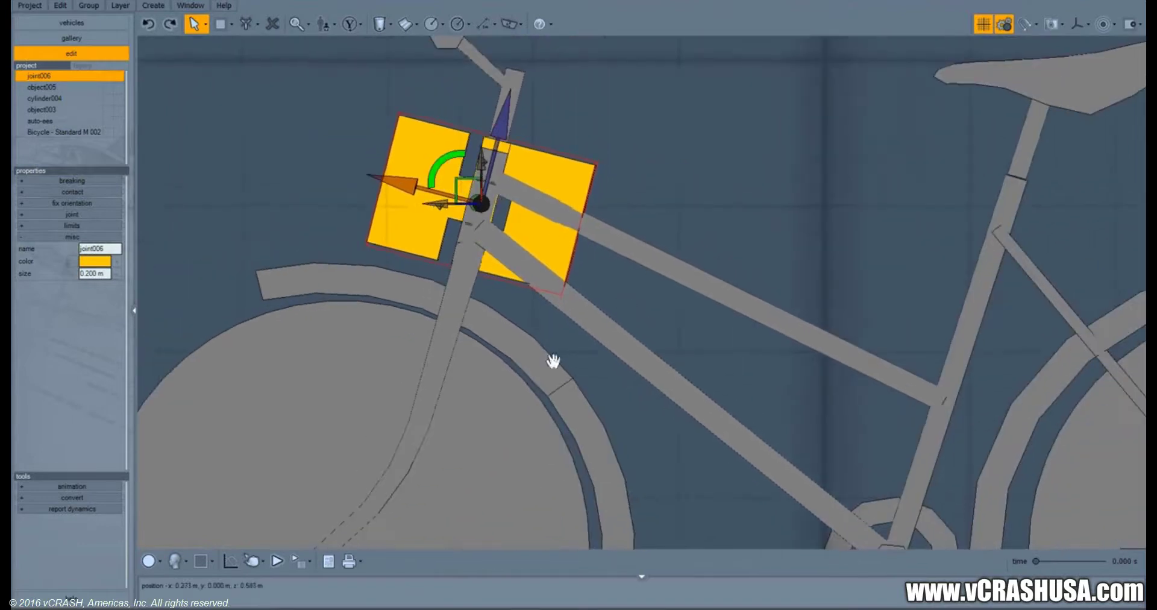
Switch to the perspective view, turn off Stop Simulation, and set the hinge joint's manipulation space back to Object.
{"action": "left_click", "coordinate": [176, 561]}
{"action": "left_click", "coordinate": [231, 405]}
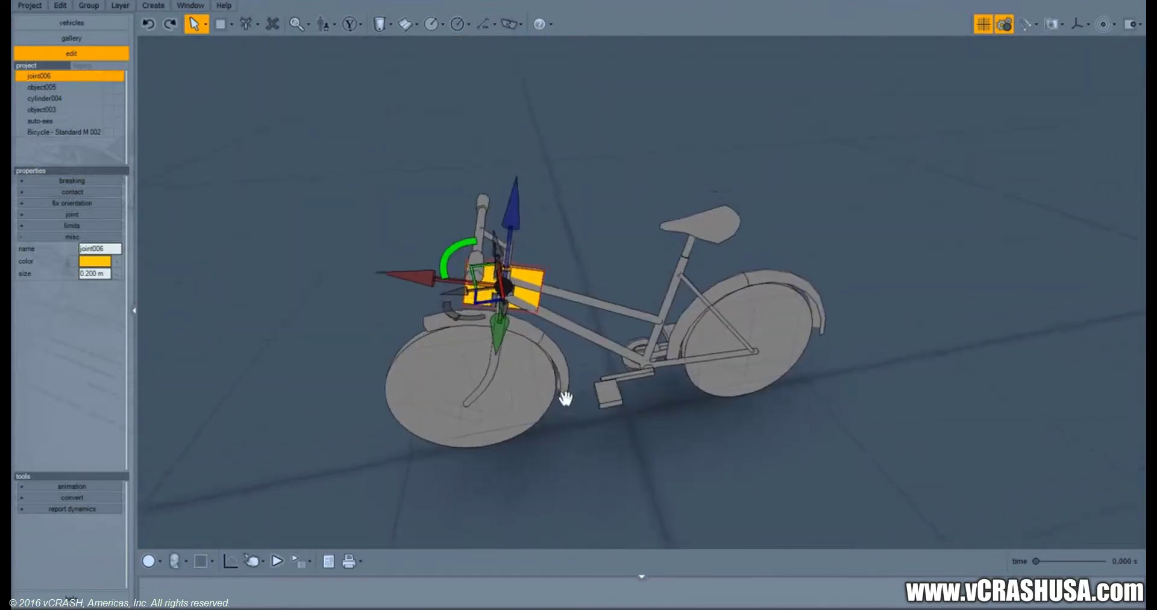
{"action": "middle_click_drag", "start_coordinate": [565, 398], "coordinate": [536, 478], "text": "alt"}
{"action": "scroll", "coordinate": [612, 426], "scroll_direction": "up", "scroll_amount": 3}
{"action": "left_click", "coordinate": [1005, 26]}
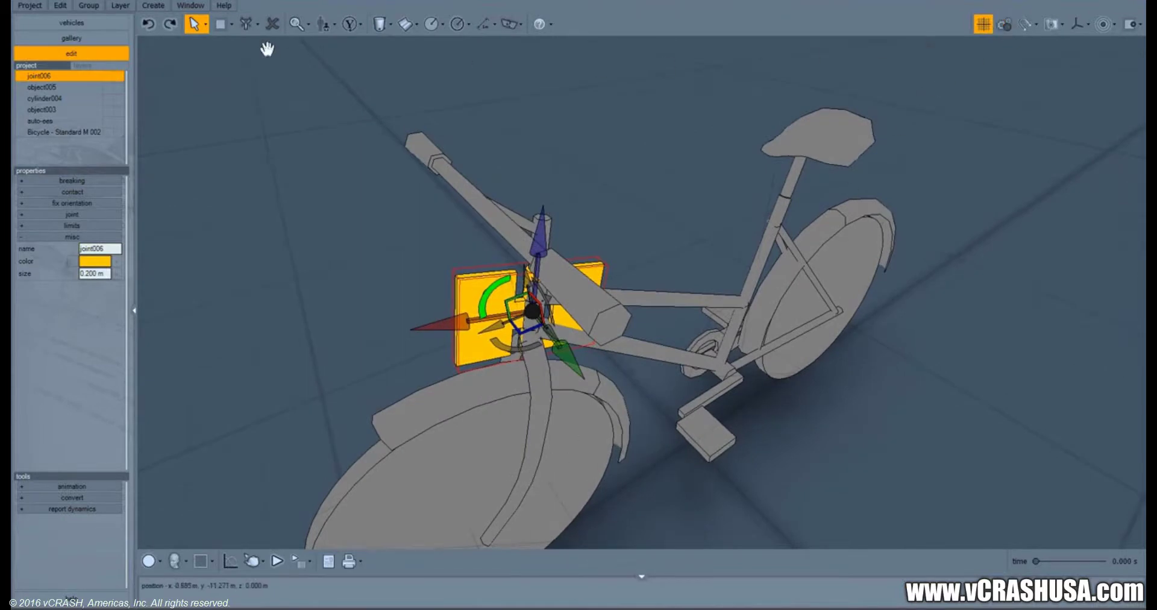
{"action": "left_click", "coordinate": [326, 25]}
{"action": "left_click", "coordinate": [355, 90]}
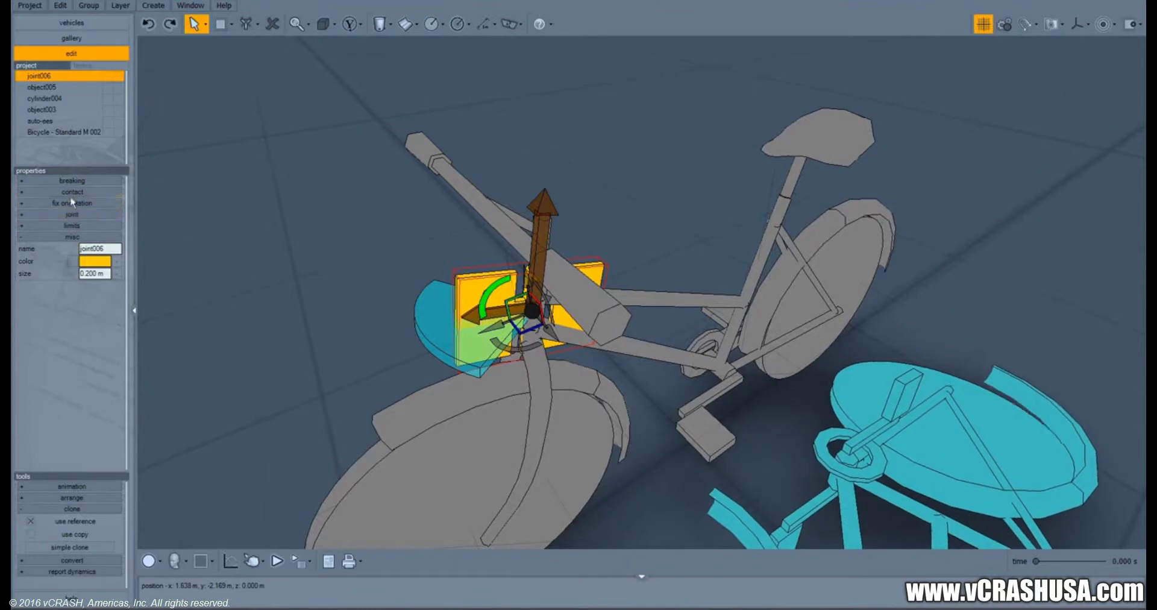
Set the steering hinge joint's limits to axis1-min -120° and axis1-max 120°.
{"action": "left_click", "coordinate": [71, 192]}
{"action": "left_click", "coordinate": [67, 206]}
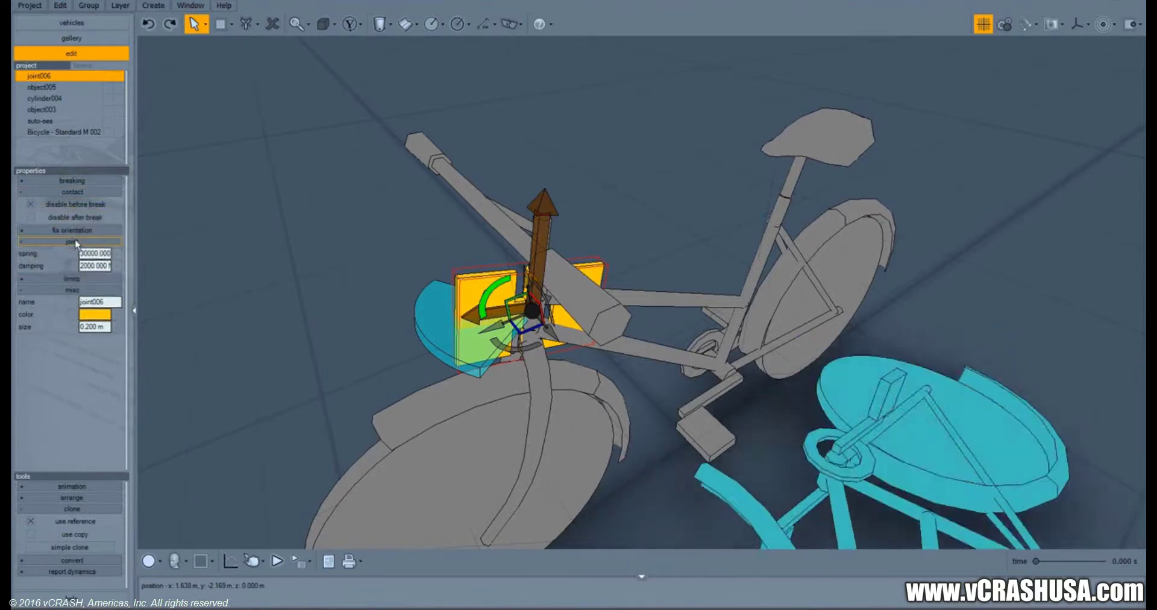
{"action": "left_click", "coordinate": [71, 252]}
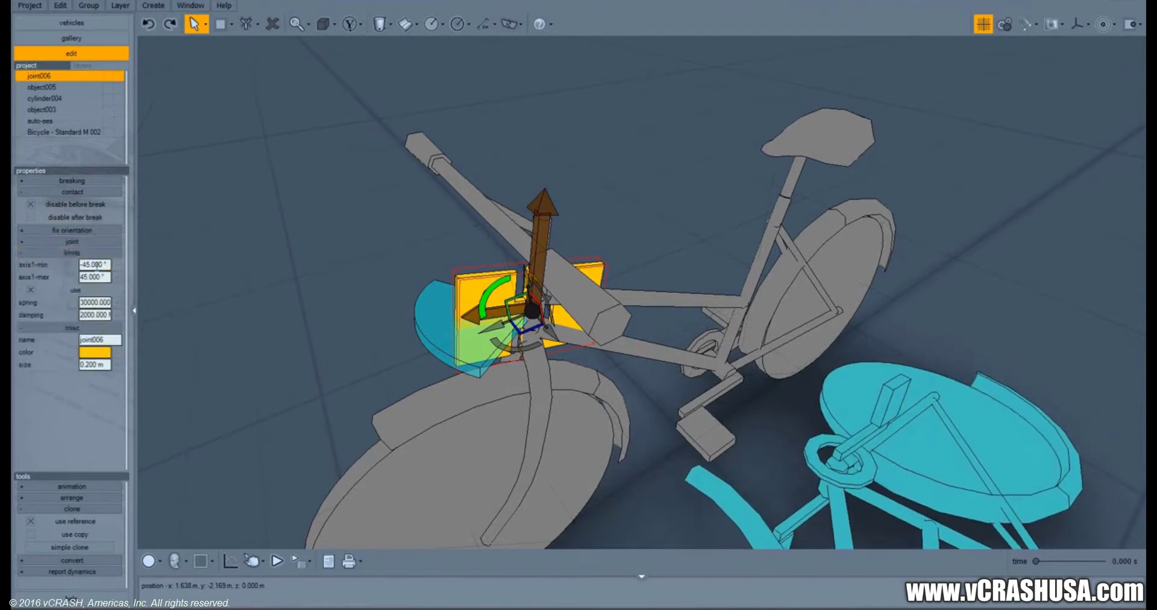
{"action": "left_click", "coordinate": [80, 278]}
{"action": "left_click_drag", "start_coordinate": [85, 278], "coordinate": [72, 278]}
{"action": "left_click", "coordinate": [98, 265]}
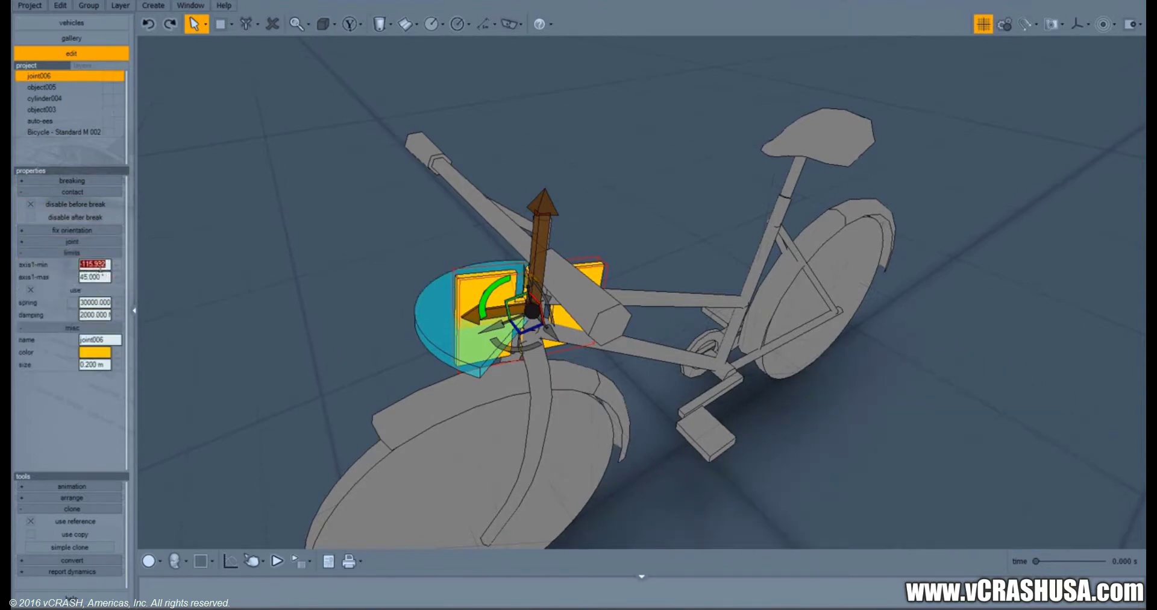
{"action": "type", "text": "-120"}
{"action": "key", "text": "Return"}
{"action": "type", "text": "120"}
{"action": "key", "text": "Return"}
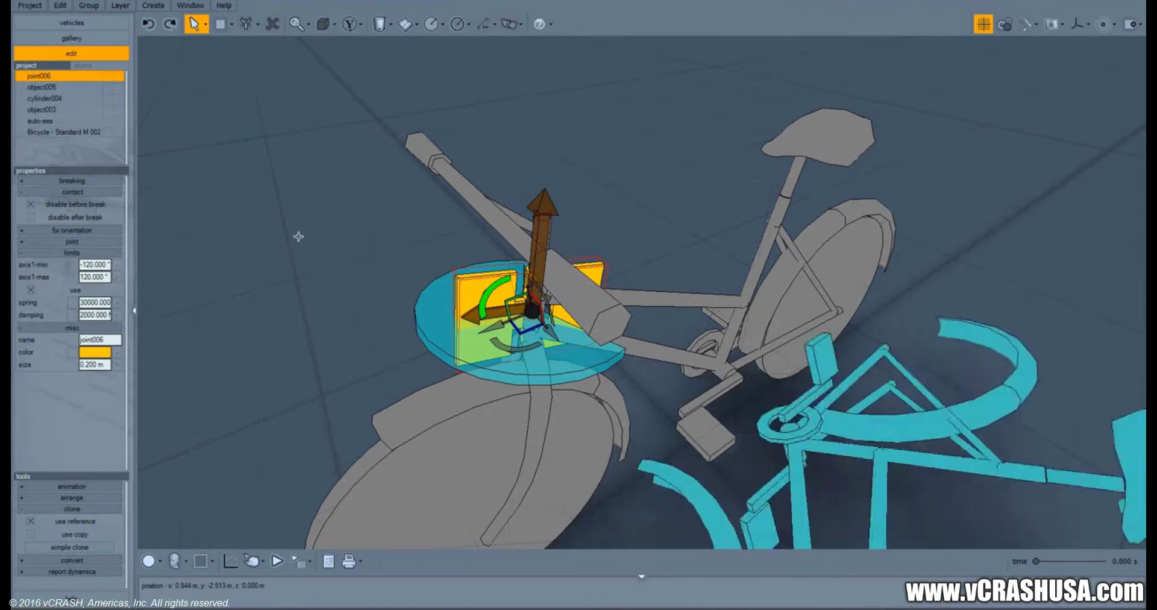
Deselect the hinge joint, test the simulation with it, and turn Stop Simulation back on.
{"action": "middle_click_drag", "start_coordinate": [689, 315], "coordinate": [458, 151]}
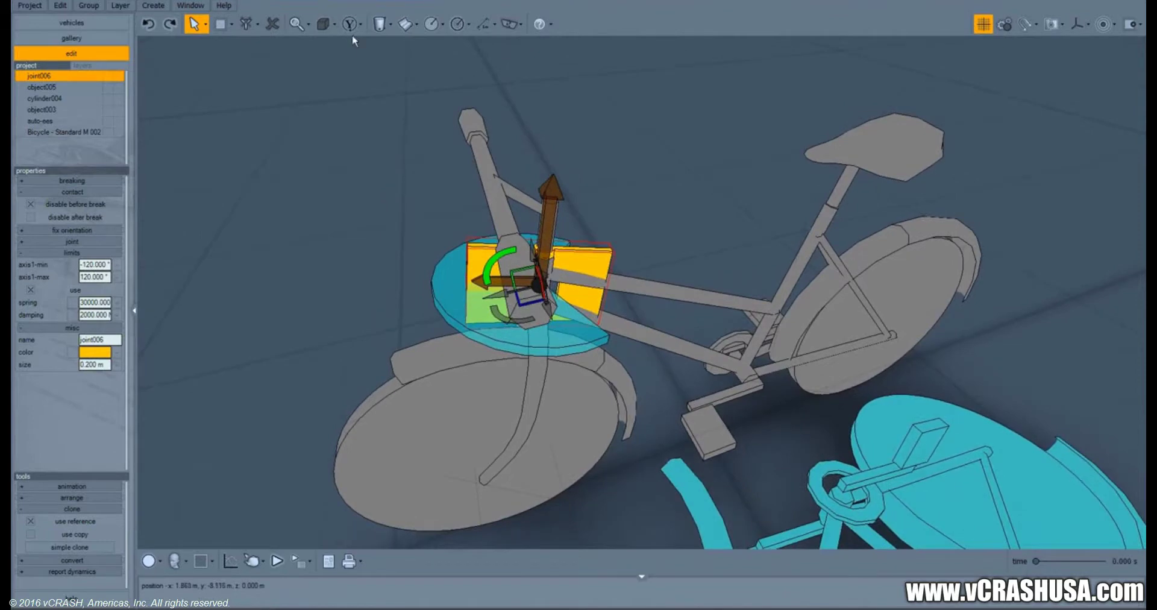
{"action": "left_click_drag", "start_coordinate": [282, 308], "coordinate": [312, 274]}
{"action": "left_click", "coordinate": [276, 562]}
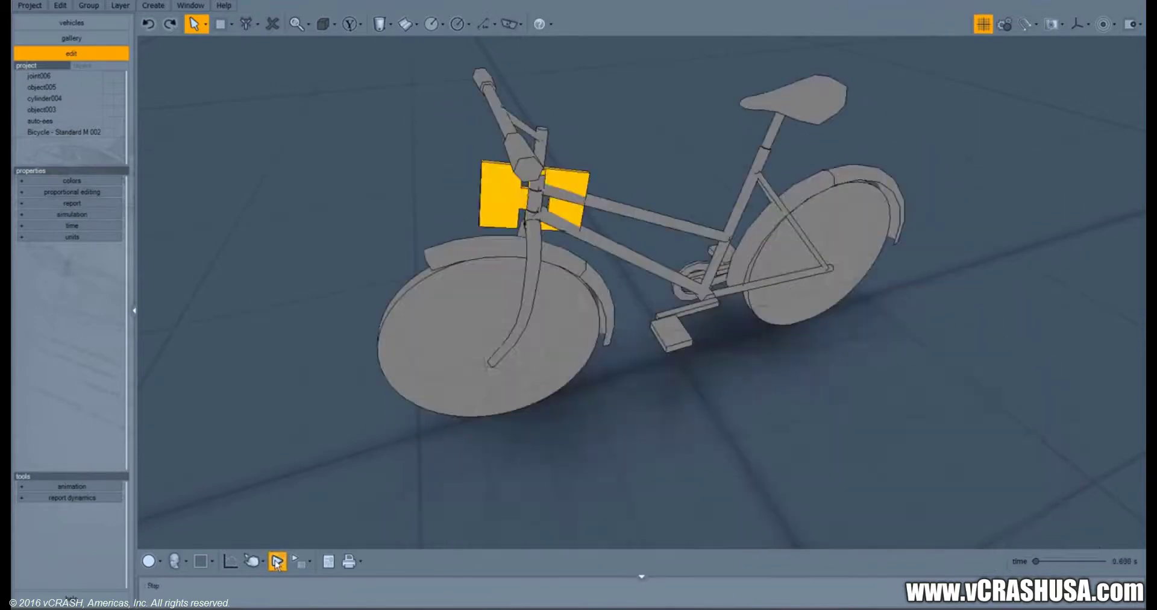
{"action": "left_click", "coordinate": [1004, 24]}
Create car-wheel joints connecting the front fork to the front wheel and the frame to the rear wheel.
{"action": "left_click", "coordinate": [472, 27]}
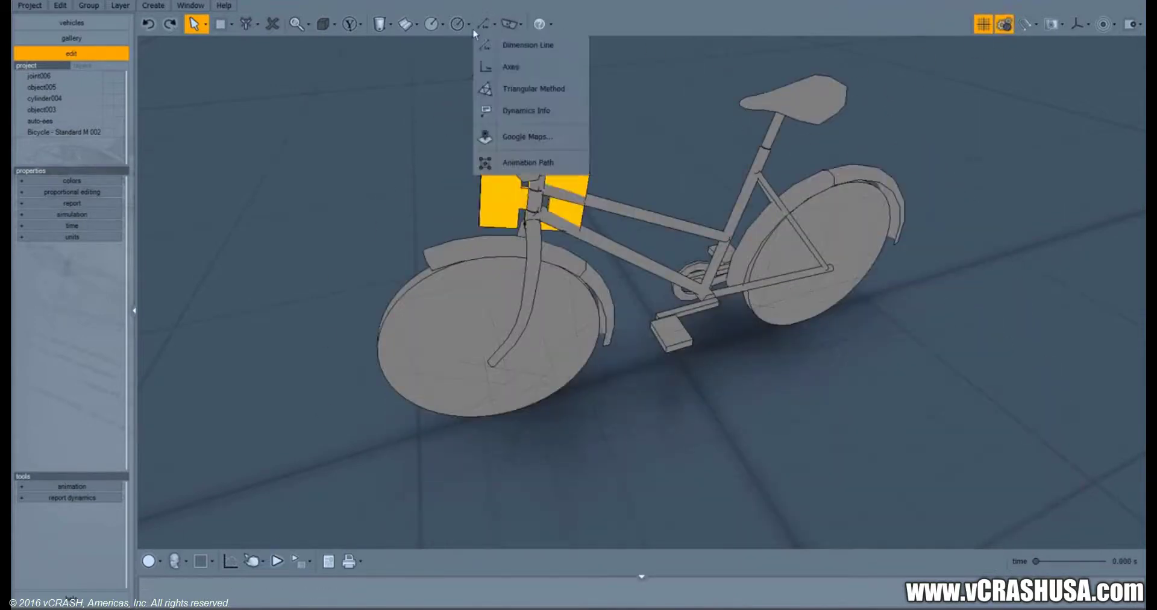
{"action": "left_click", "coordinate": [510, 25]}
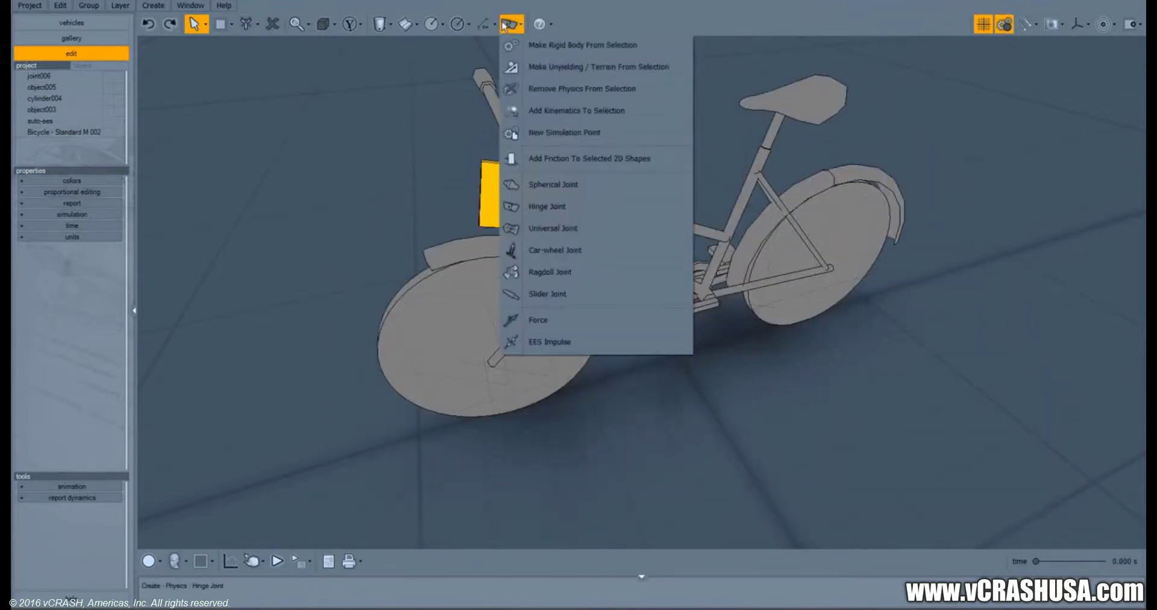
{"action": "left_click", "coordinate": [563, 249]}
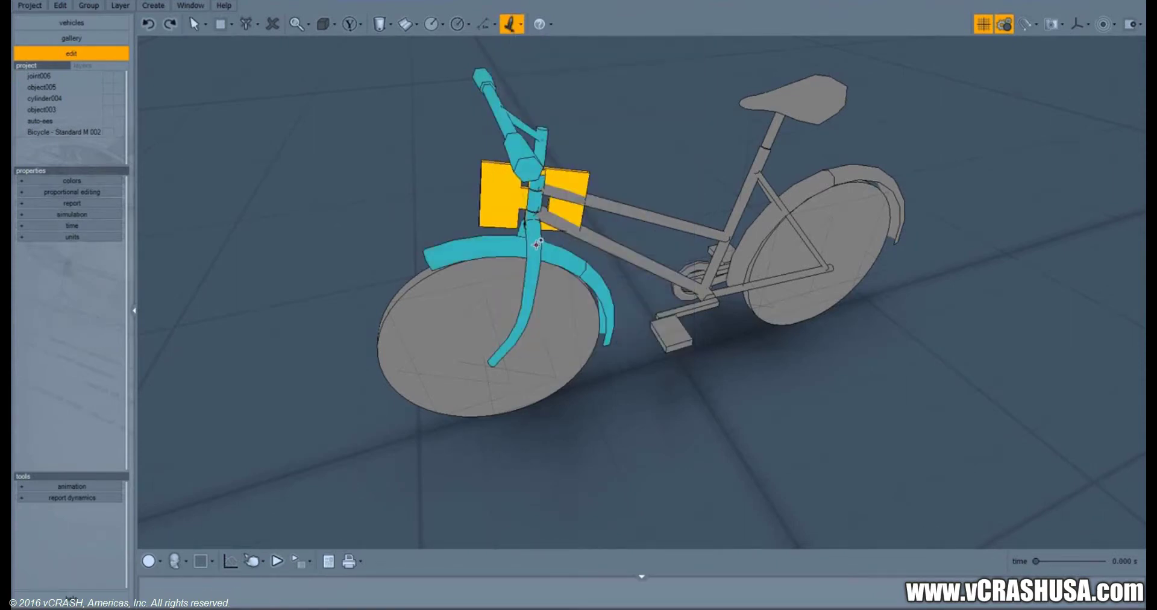
{"action": "left_click", "coordinate": [536, 244]}
{"action": "left_click", "coordinate": [491, 310]}
{"action": "left_click", "coordinate": [763, 153]}
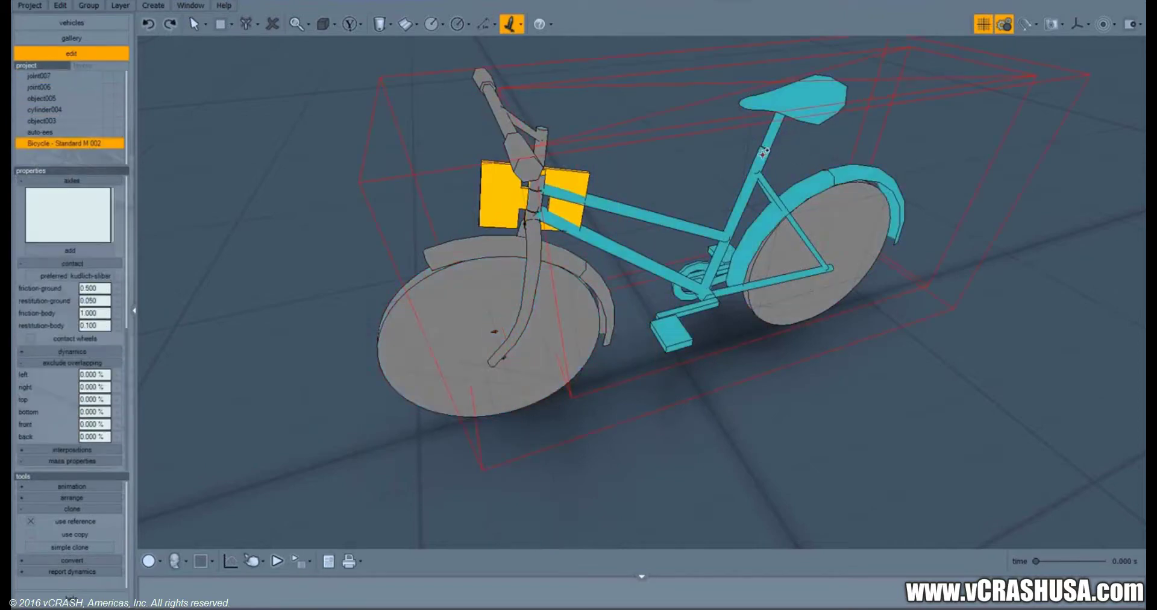
{"action": "left_click", "coordinate": [845, 227]}
{"action": "right_click", "coordinate": [310, 254]}
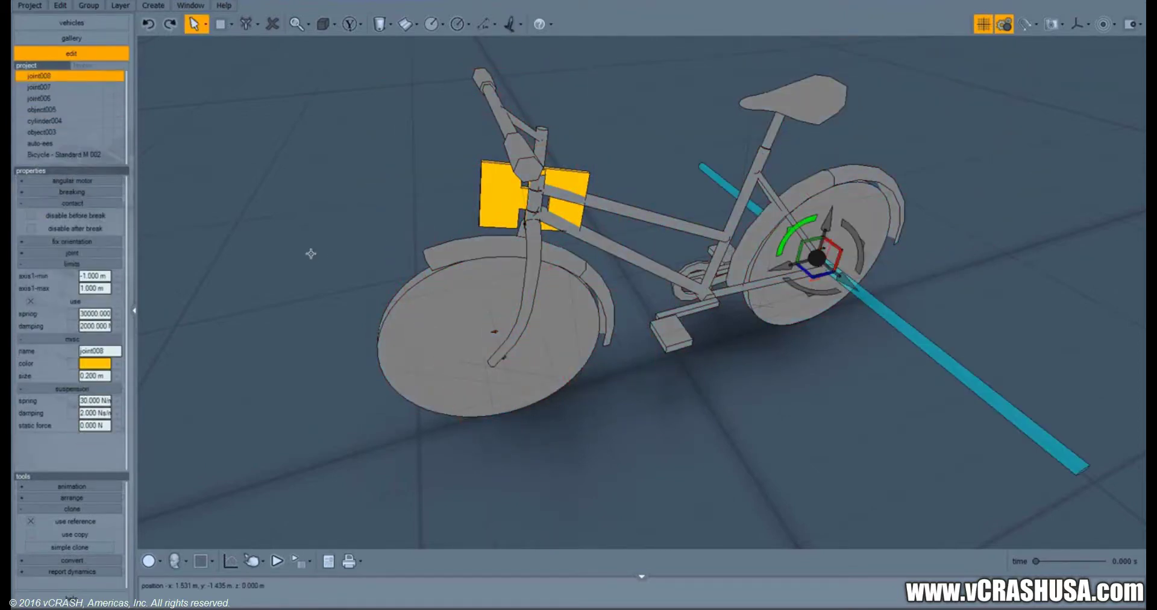
Select both car-wheel joints and enlarge their display size to 0.813 m.
{"action": "middle_click_drag", "start_coordinate": [311, 254], "coordinate": [589, 233]}
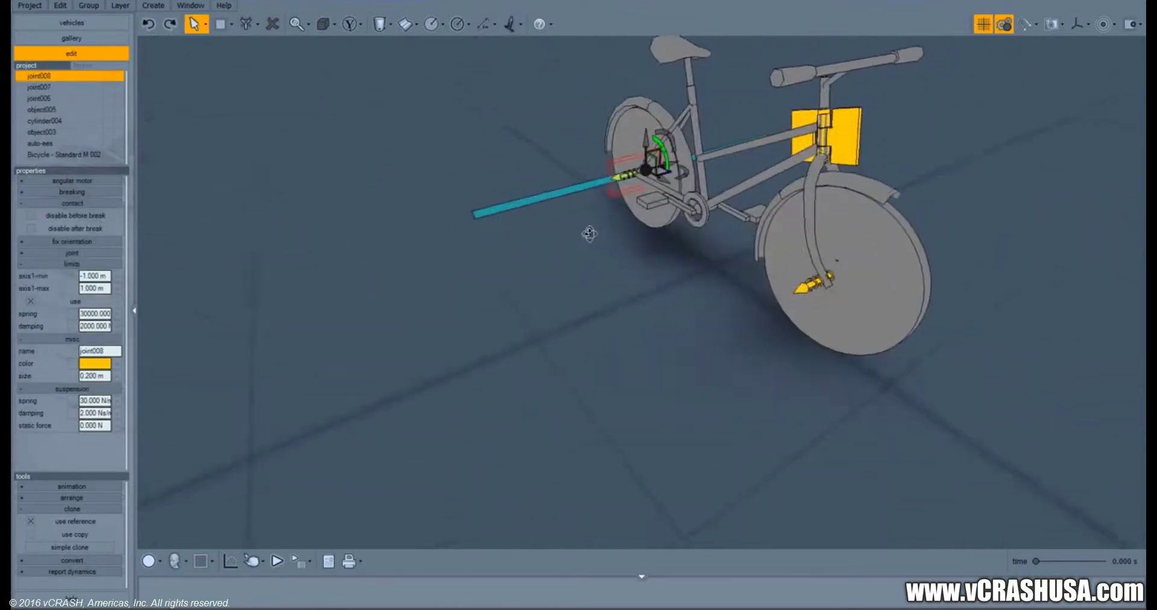
{"action": "left_click", "coordinate": [39, 86], "text": "ctrl"}
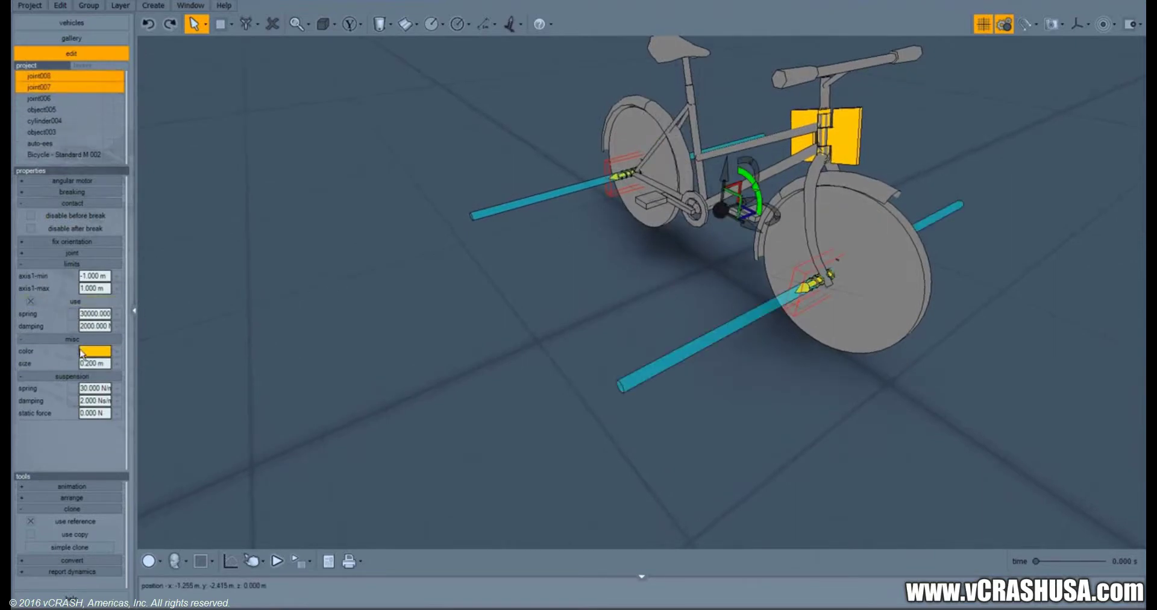
{"action": "left_click", "coordinate": [117, 363]}
{"action": "left_click_drag", "start_coordinate": [63, 377], "coordinate": [70, 378]}
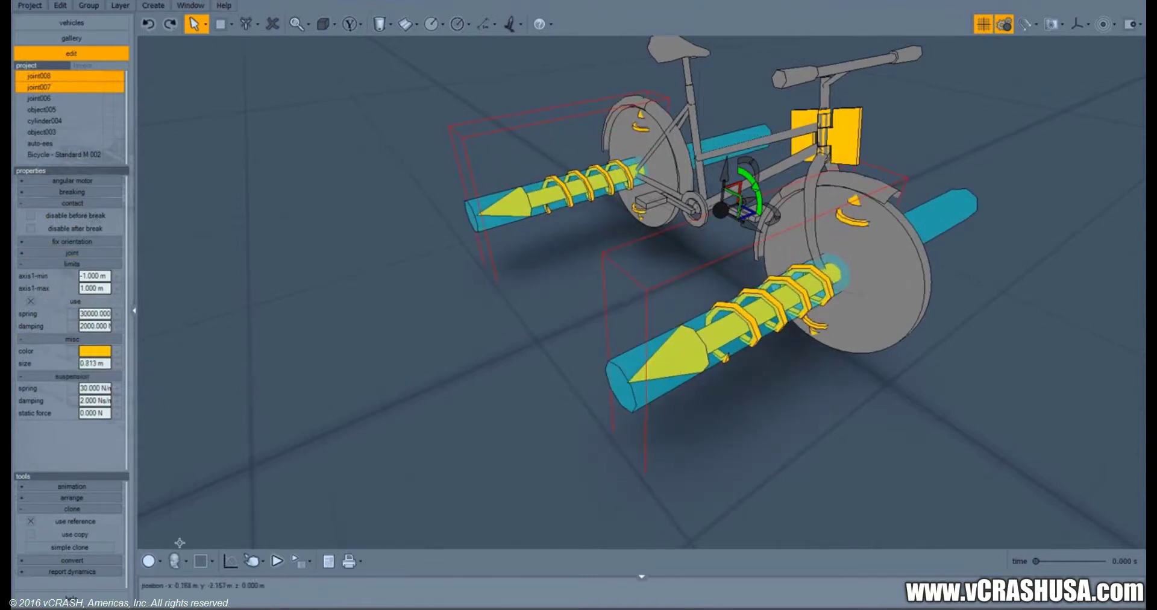
In the front view, rotate both car-wheel joints about -90° around the X axis in parent space so their suspension points upward.
{"action": "left_click", "coordinate": [175, 561]}
{"action": "left_click", "coordinate": [222, 431]}
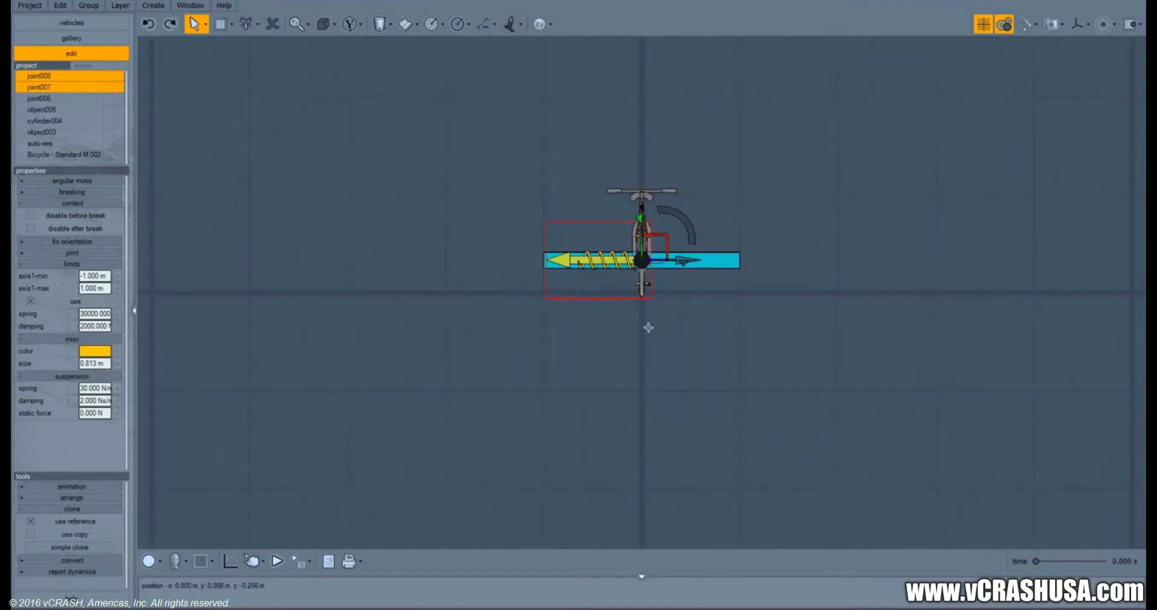
{"action": "left_click", "coordinate": [323, 24]}
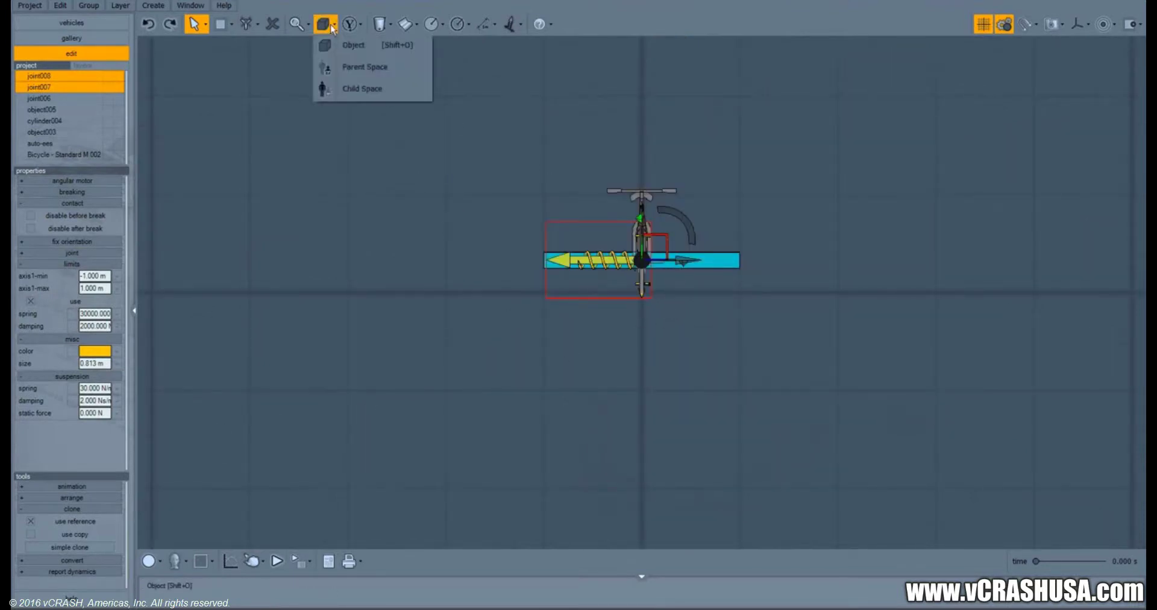
{"action": "left_click", "coordinate": [340, 65]}
{"action": "left_click_drag", "start_coordinate": [681, 295], "coordinate": [661, 360]}
{"action": "scroll", "coordinate": [661, 360], "scroll_direction": "up", "scroll_amount": 5}
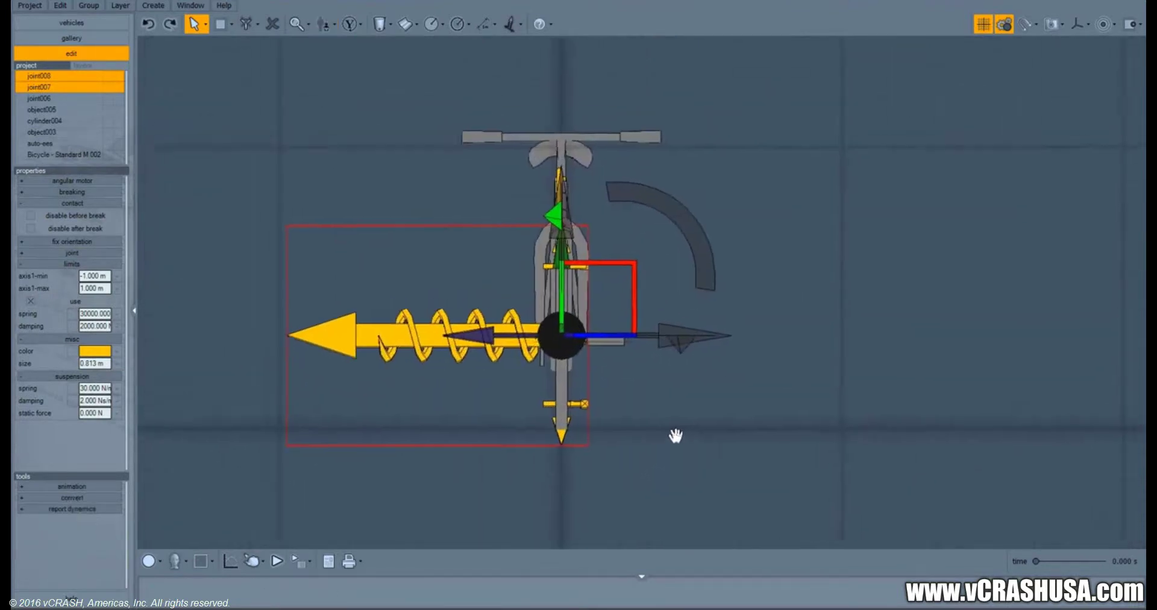
{"action": "left_click_drag", "start_coordinate": [576, 290], "coordinate": [628, 562]}
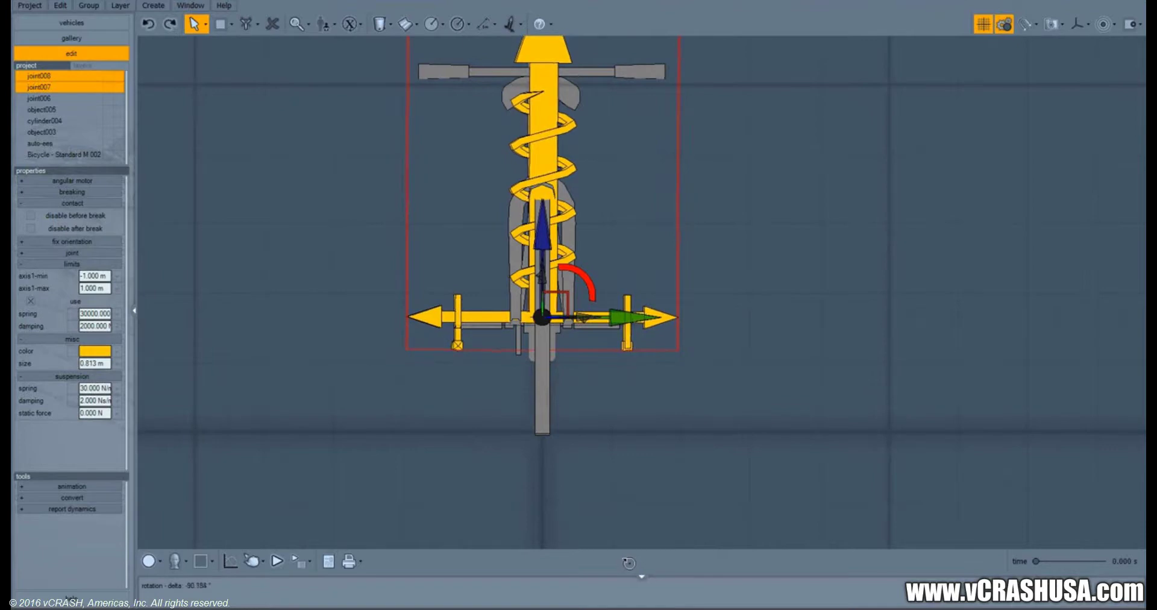
In the left view, rotate the front car-wheel joint about -17° around the Y axis to align its suspension with the fork.
{"action": "left_click", "coordinate": [177, 561]}
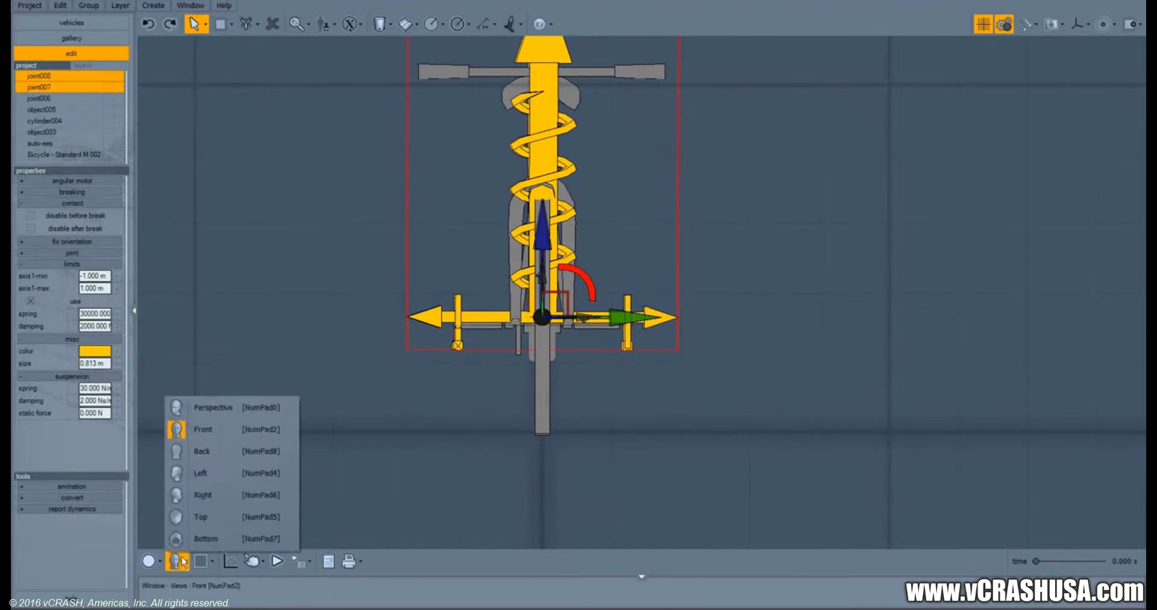
{"action": "left_click", "coordinate": [197, 472]}
{"action": "middle_click_drag", "start_coordinate": [659, 418], "coordinate": [579, 348]}
{"action": "scroll", "coordinate": [613, 323], "scroll_direction": "down", "scroll_amount": 9}
{"action": "left_click", "coordinate": [67, 79]}
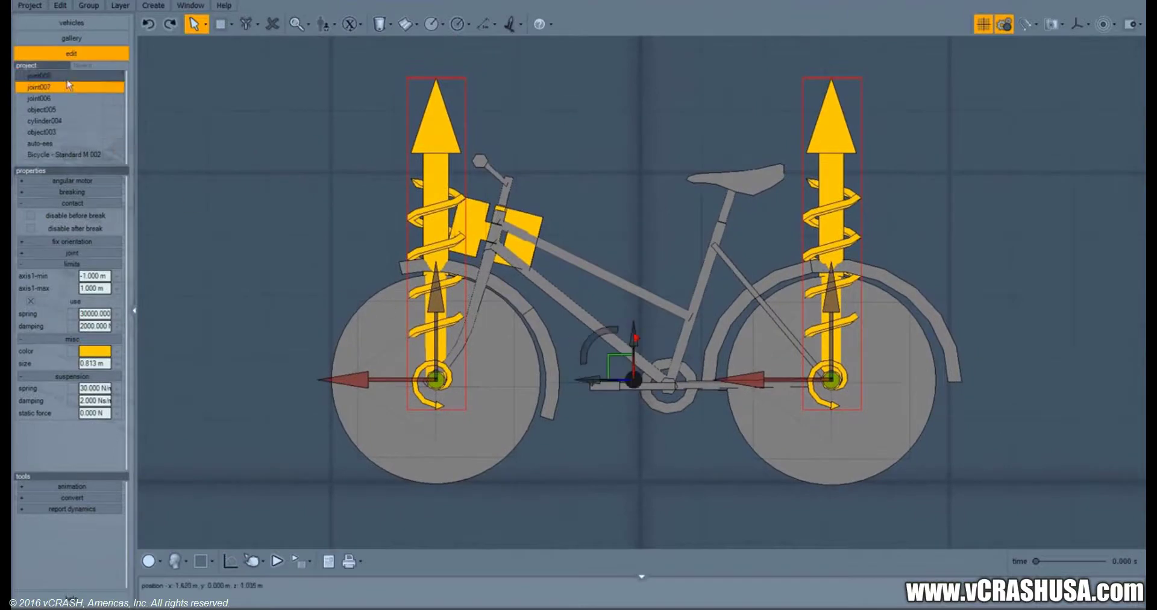
{"action": "left_click", "coordinate": [66, 88]}
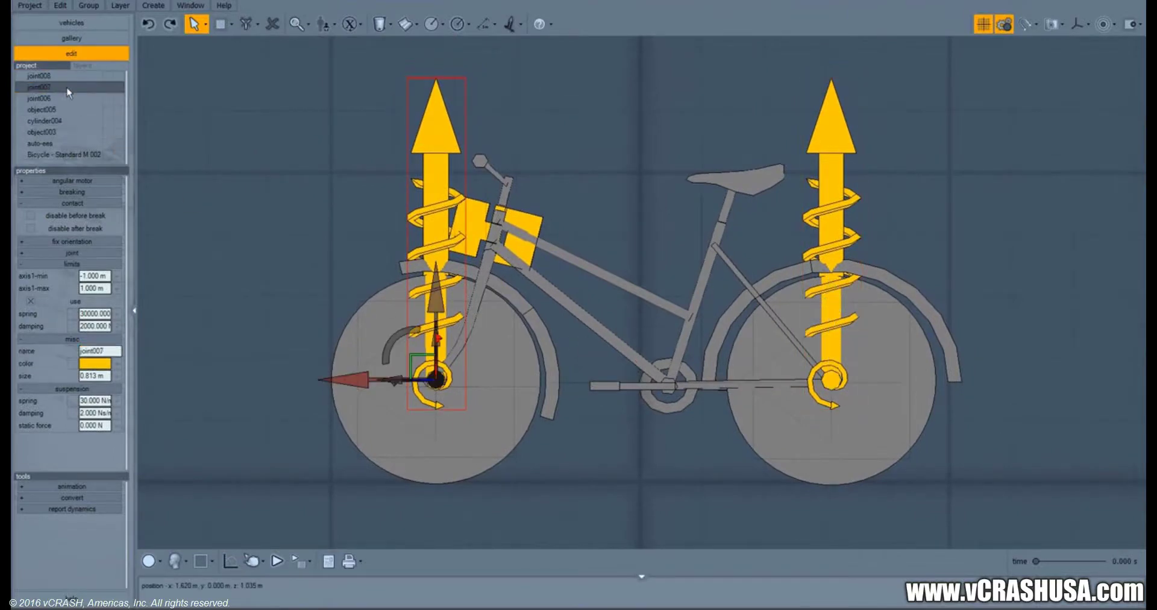
{"action": "left_click_drag", "start_coordinate": [384, 341], "coordinate": [395, 288]}
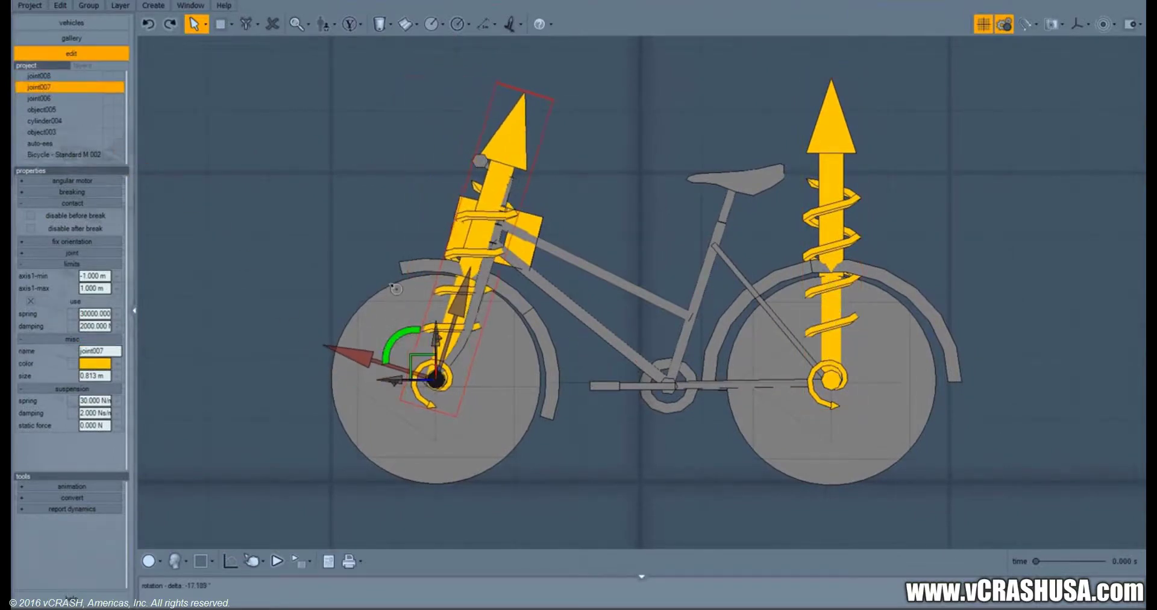
With both car-wheel joints selected and Stop Simulation turned off, set their suspension spring to 300 and damping to 20.
{"action": "left_click", "coordinate": [60, 78]}
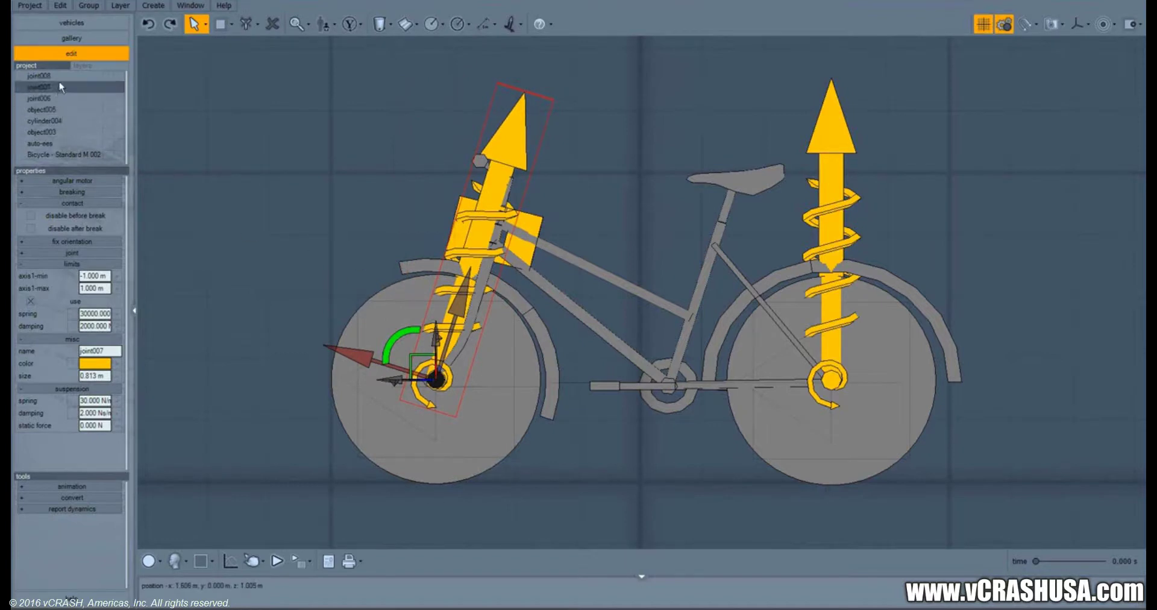
{"action": "left_click", "coordinate": [60, 85]}
{"action": "left_click", "coordinate": [59, 76]}
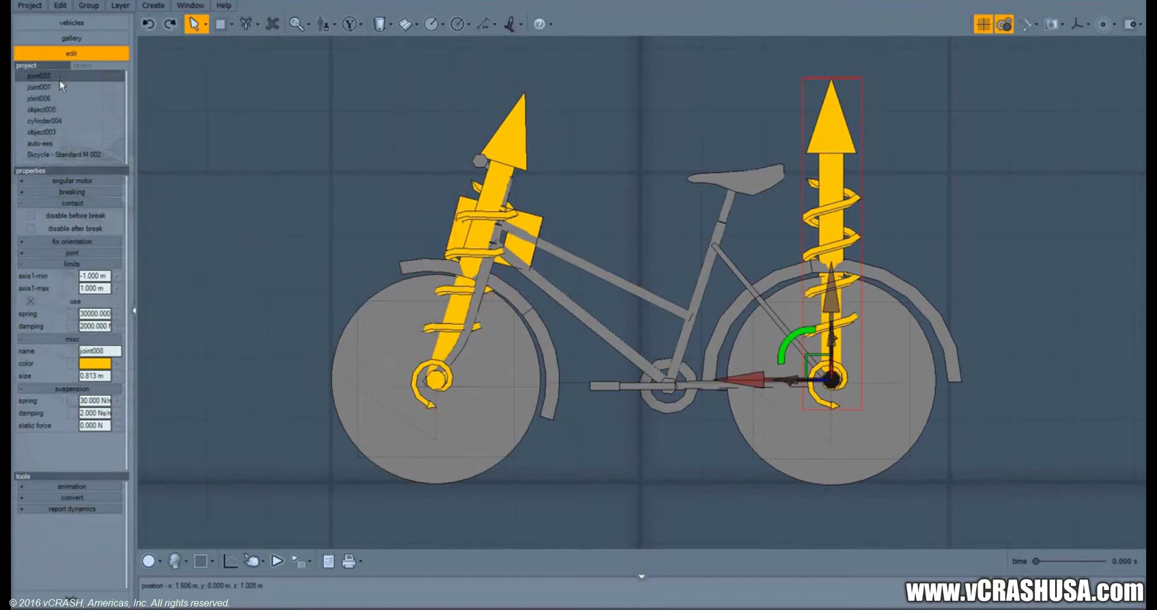
{"action": "left_click", "coordinate": [60, 87], "text": "ctrl"}
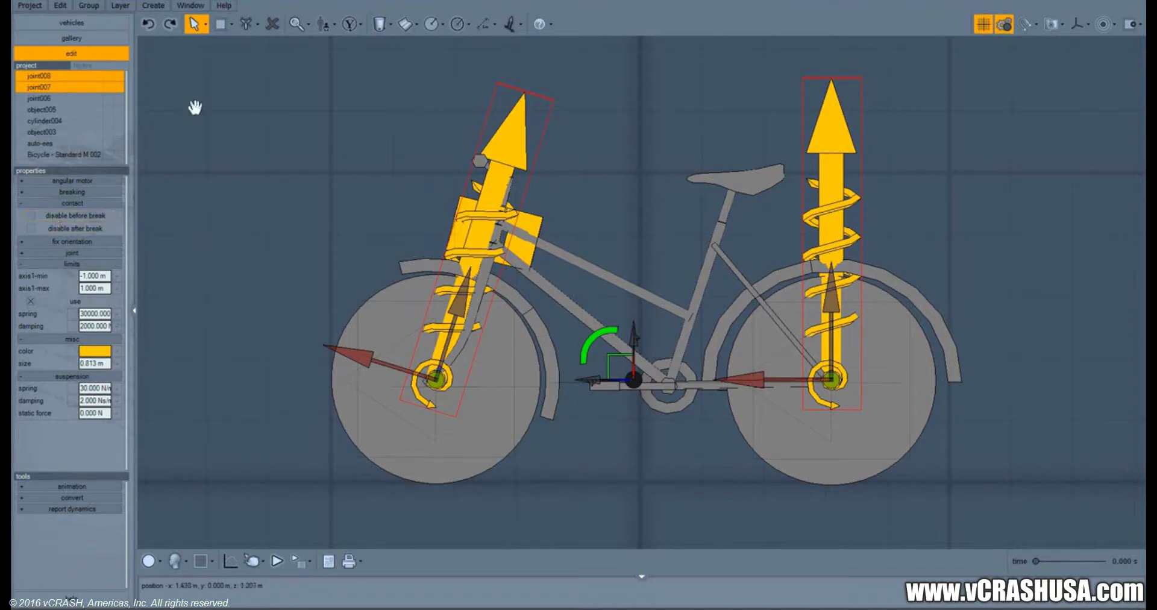
{"action": "left_click", "coordinate": [325, 24]}
{"action": "left_click", "coordinate": [335, 42]}
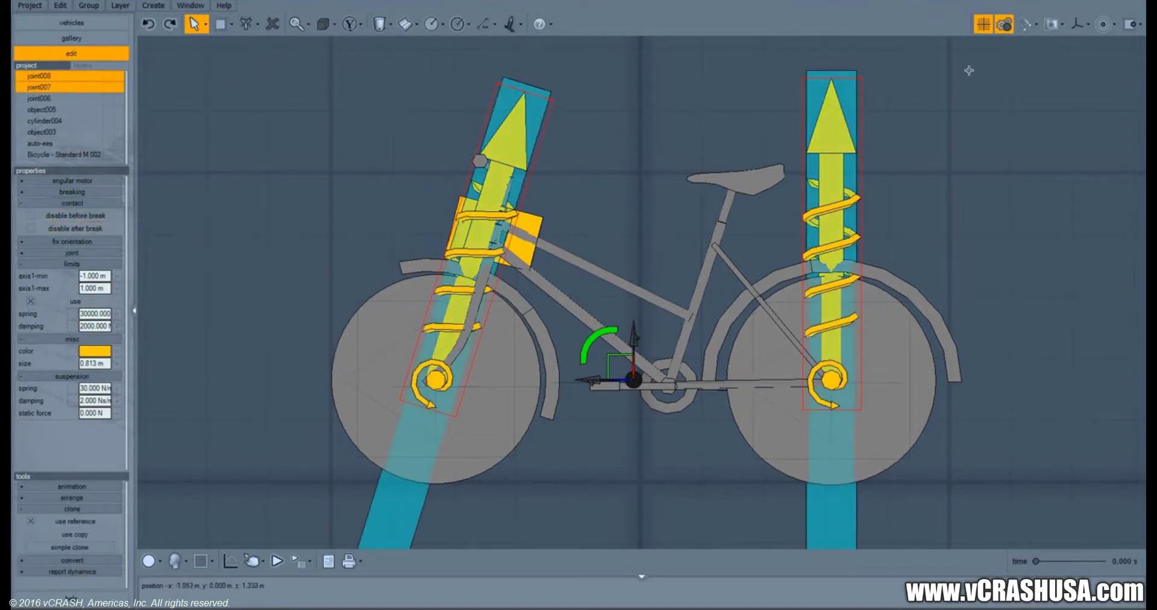
{"action": "left_click", "coordinate": [1004, 24]}
{"action": "left_click", "coordinate": [84, 400]}
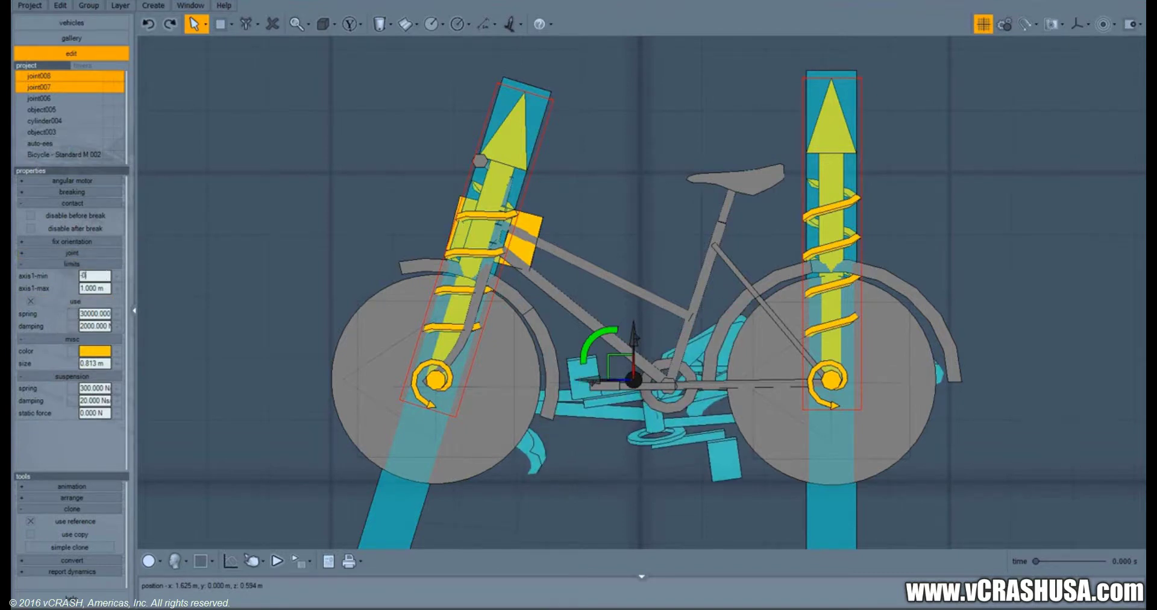
Limit axis 1 of both car-wheel joints to -0.050 m and 0.050 m, and disable contact before break.
{"action": "type", "text": "5"}
{"action": "key", "text": "Return"}
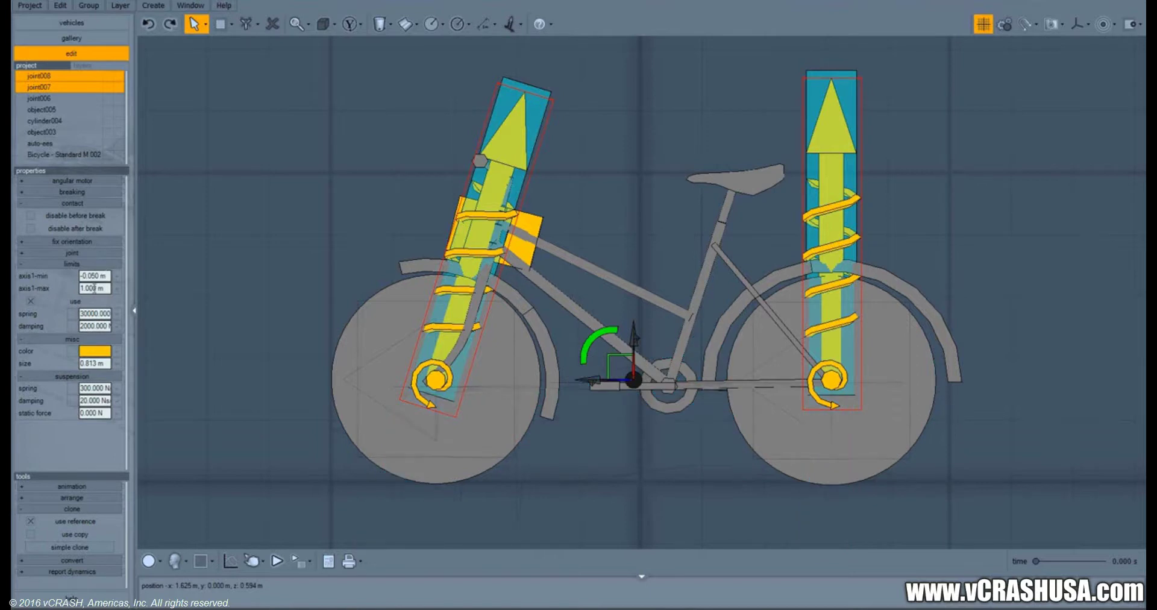
{"action": "left_click", "coordinate": [88, 288]}
{"action": "type", "text": "0.05"}
{"action": "key", "text": "Return"}
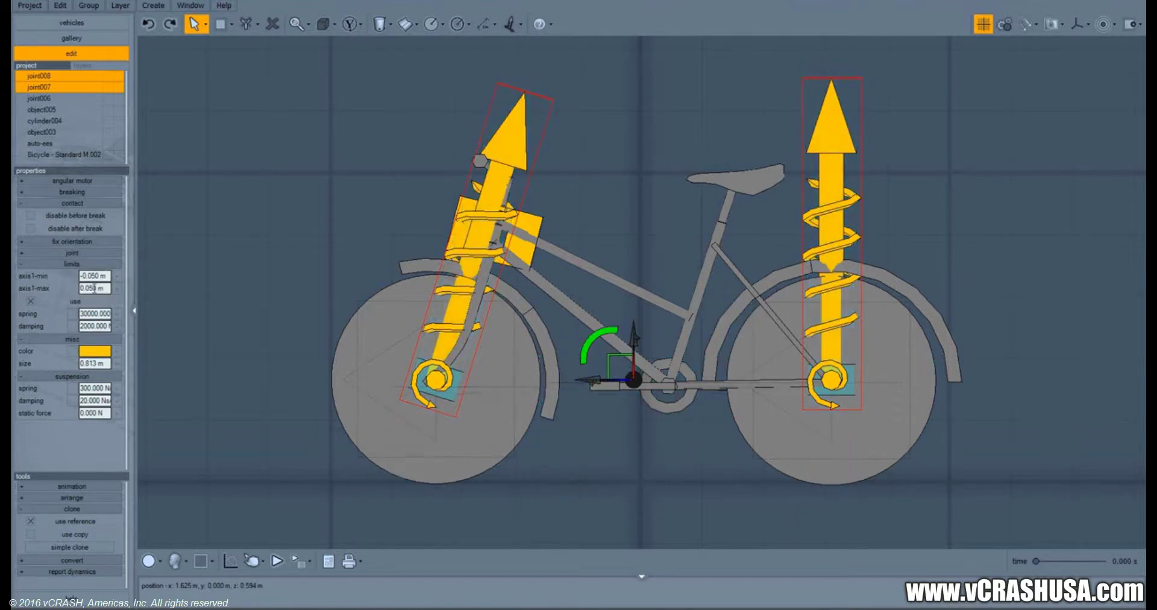
{"action": "left_click", "coordinate": [53, 215]}
Display the bicycle in Hidden Lines render mode and test-run the simulation from the side.
{"action": "left_click", "coordinate": [150, 561]}
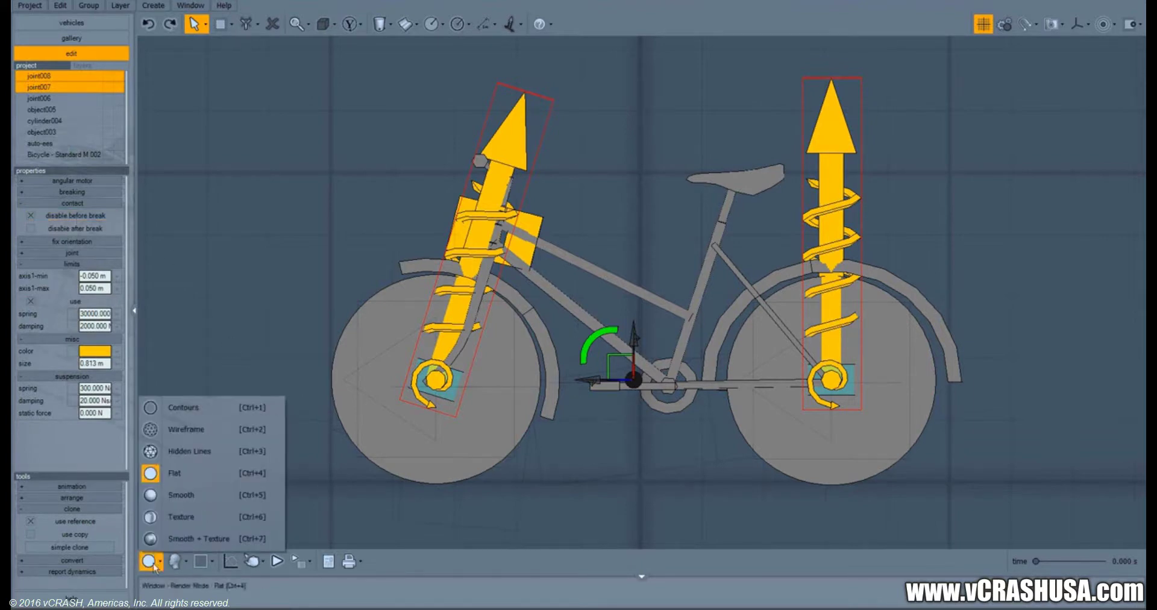
{"action": "left_click", "coordinate": [181, 447]}
{"action": "left_click", "coordinate": [277, 561]}
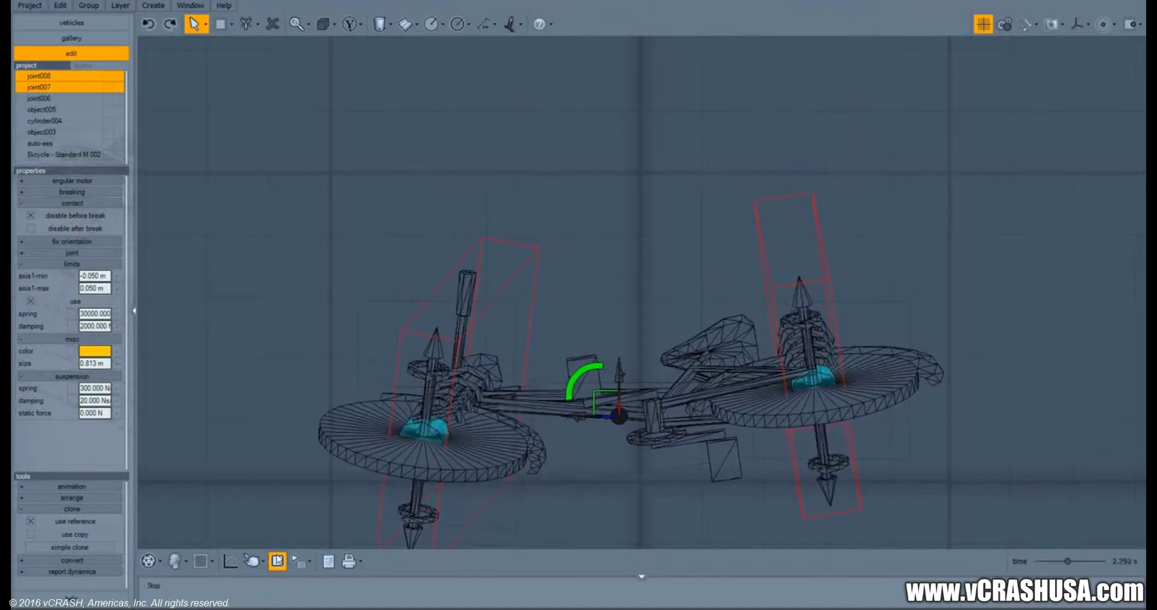
{"action": "left_click", "coordinate": [277, 561]}
Run the simulation in the perspective view with the whole bicycle in sight, and turn Stop Simulation back on.
{"action": "left_click", "coordinate": [176, 561]}
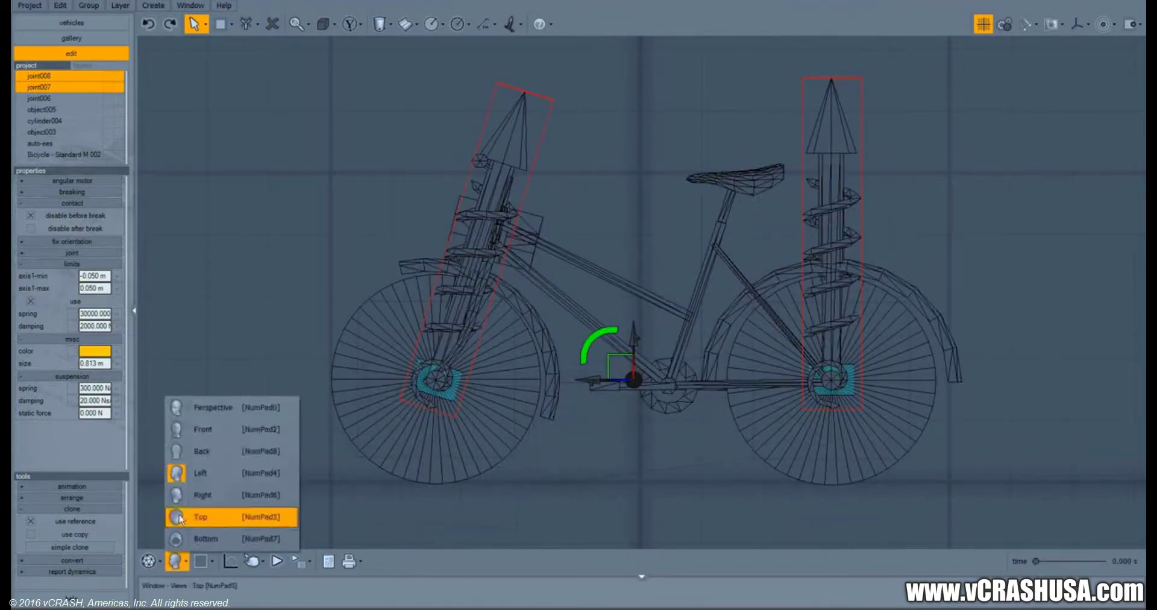
{"action": "left_click", "coordinate": [217, 407]}
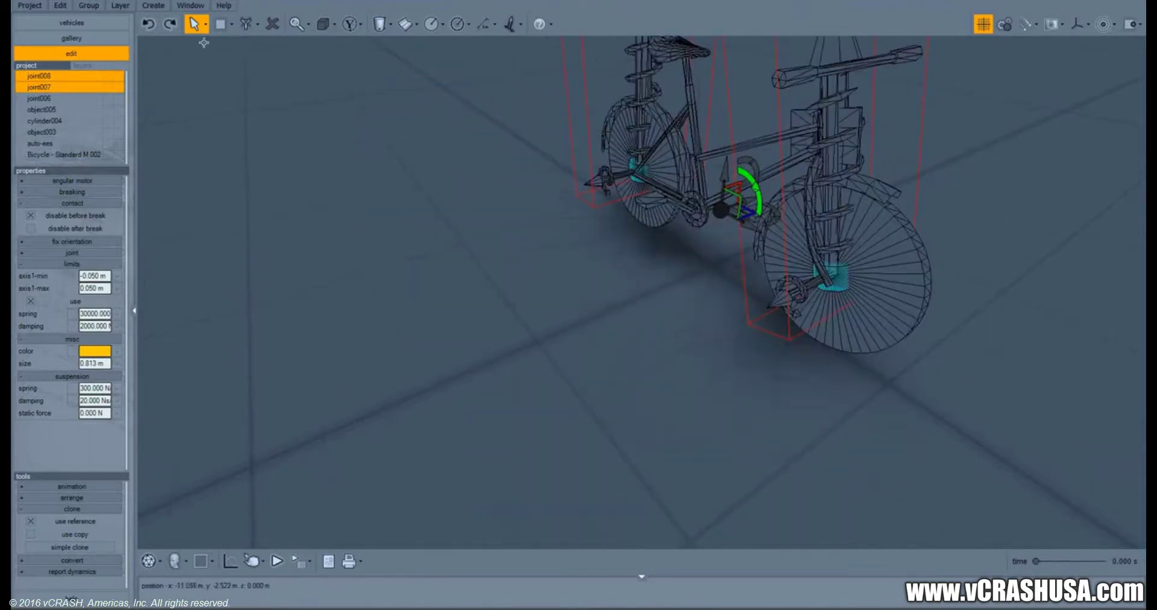
{"action": "left_click", "coordinate": [205, 24]}
{"action": "left_click", "coordinate": [219, 88]}
{"action": "left_click_drag", "start_coordinate": [739, 233], "coordinate": [414, 432]}
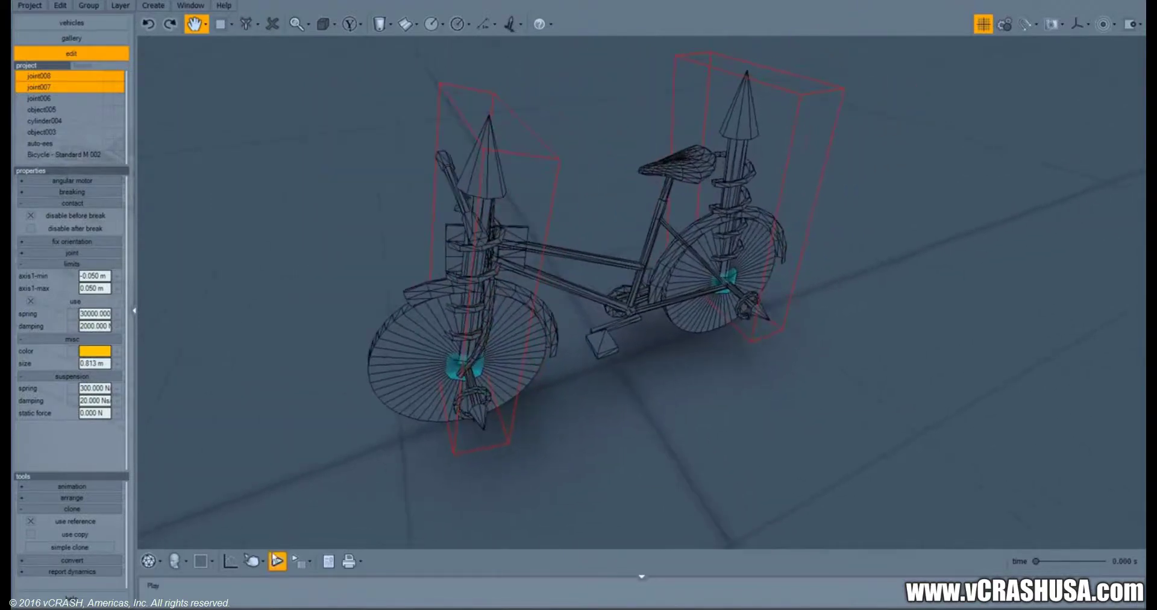
{"action": "left_click", "coordinate": [277, 561]}
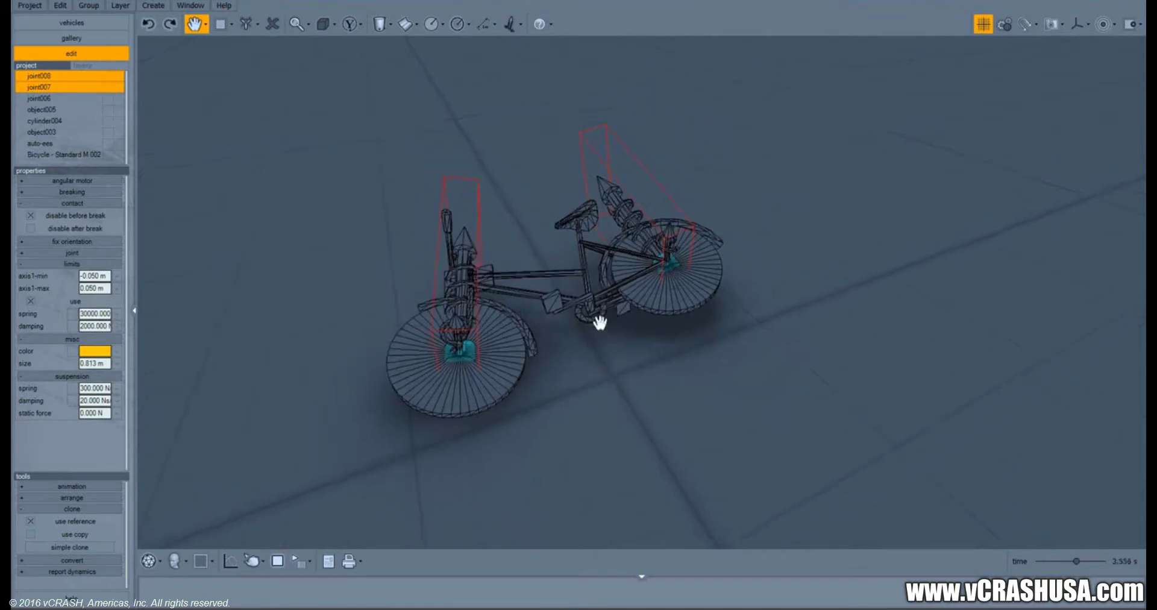
{"action": "left_click_drag", "start_coordinate": [599, 322], "coordinate": [566, 340]}
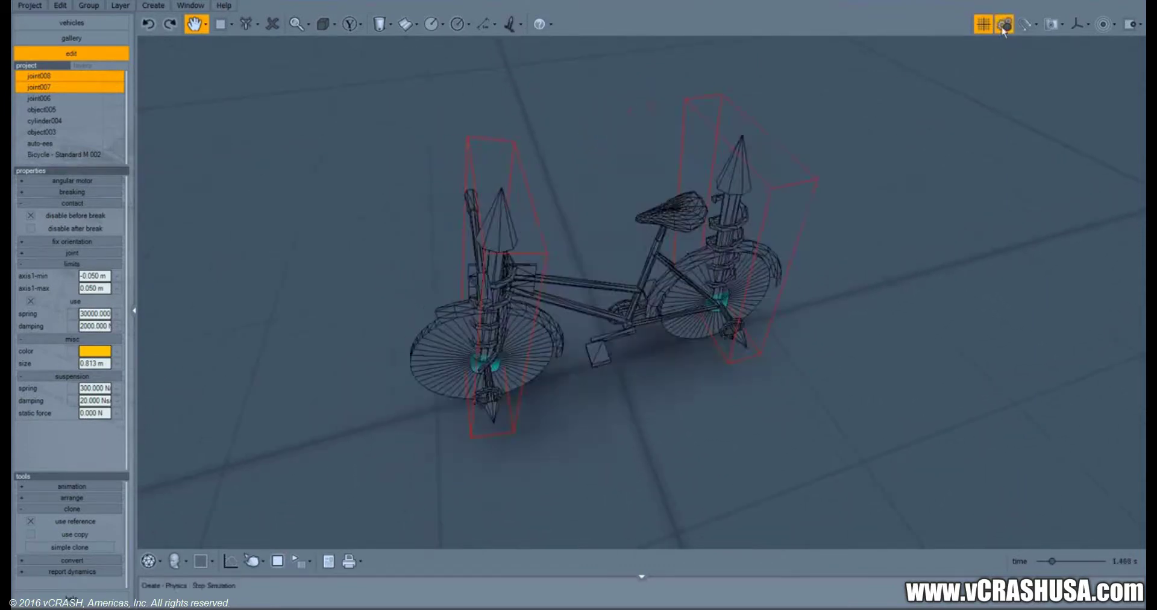
{"action": "left_click_drag", "start_coordinate": [607, 329], "coordinate": [551, 315]}
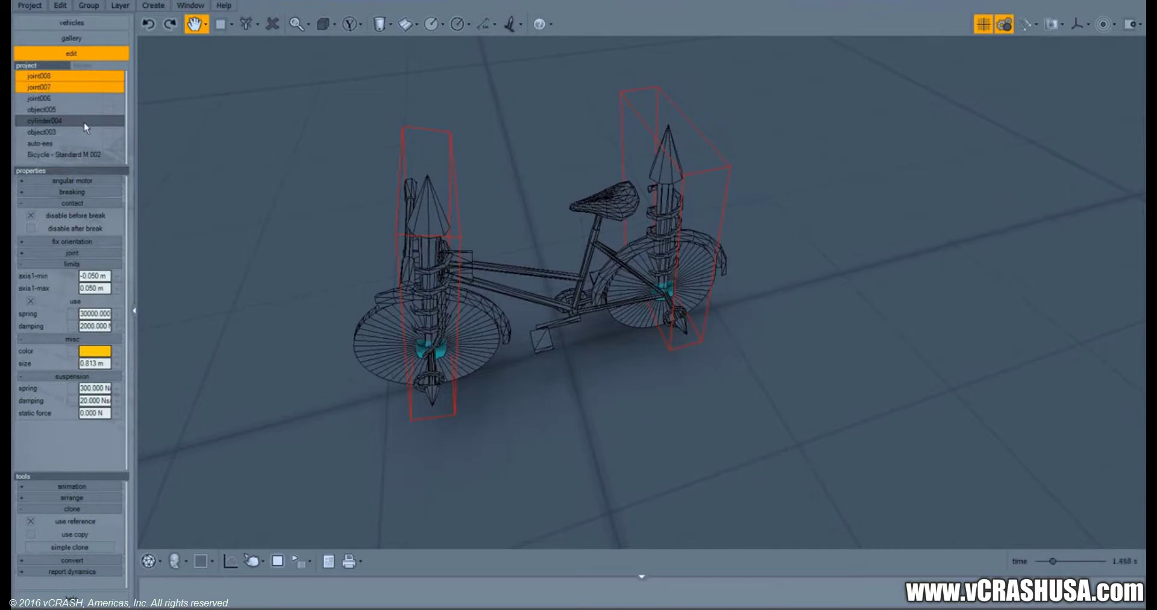
Turn off auto align to plane for the front wheel, rear wheel, fork and bicycle frame.
{"action": "left_click", "coordinate": [69, 110]}
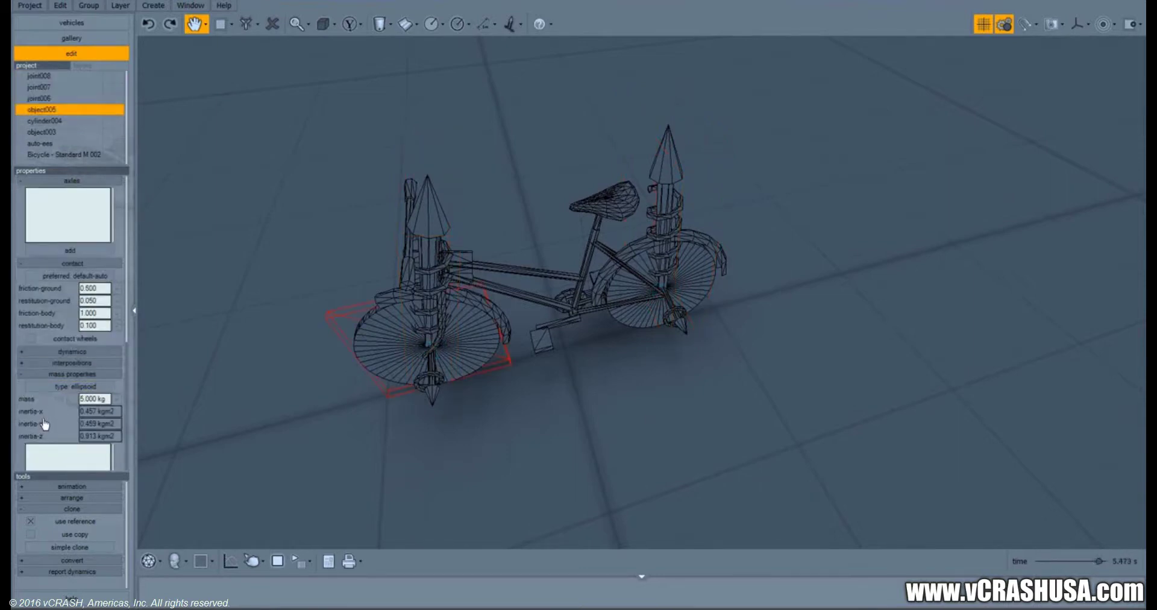
{"action": "left_click_drag", "start_coordinate": [42, 424], "coordinate": [50, 267]}
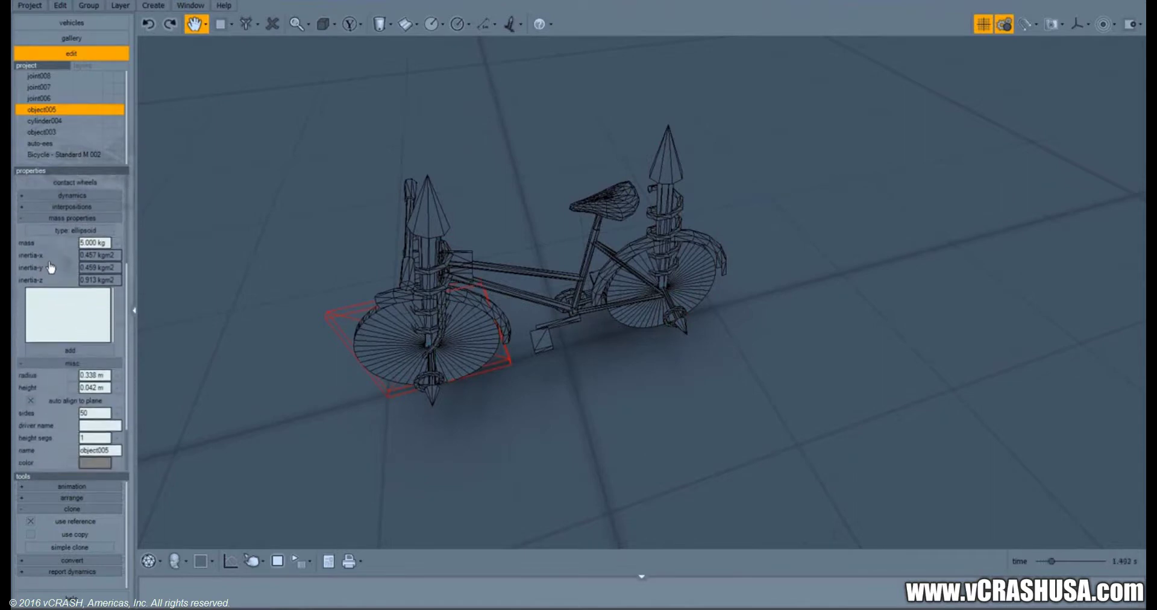
{"action": "left_click", "coordinate": [55, 399]}
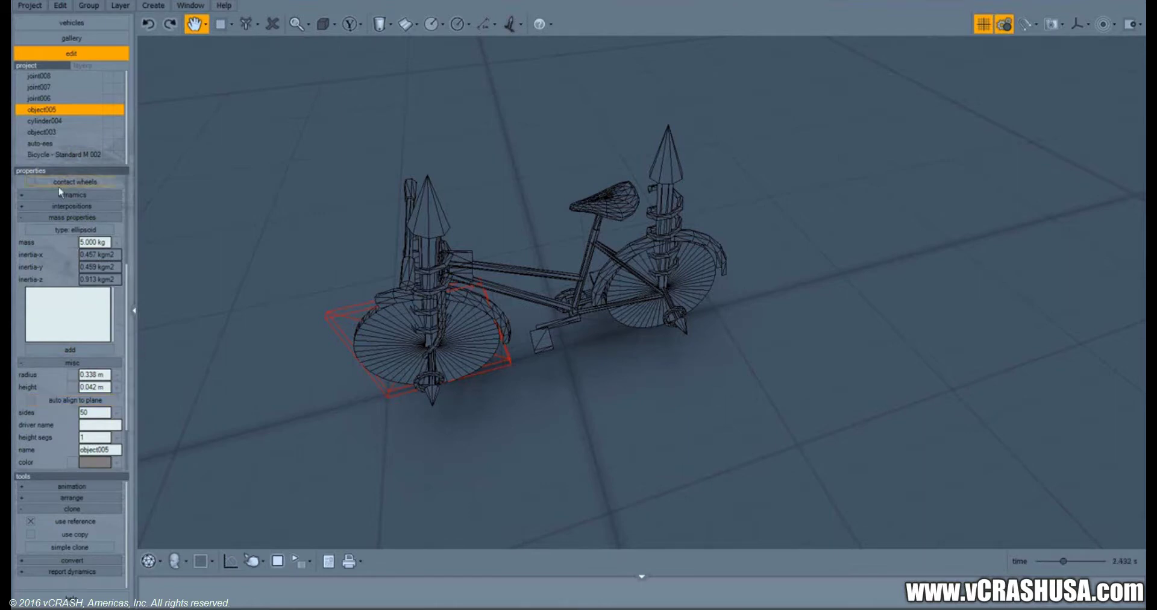
{"action": "left_click", "coordinate": [64, 121]}
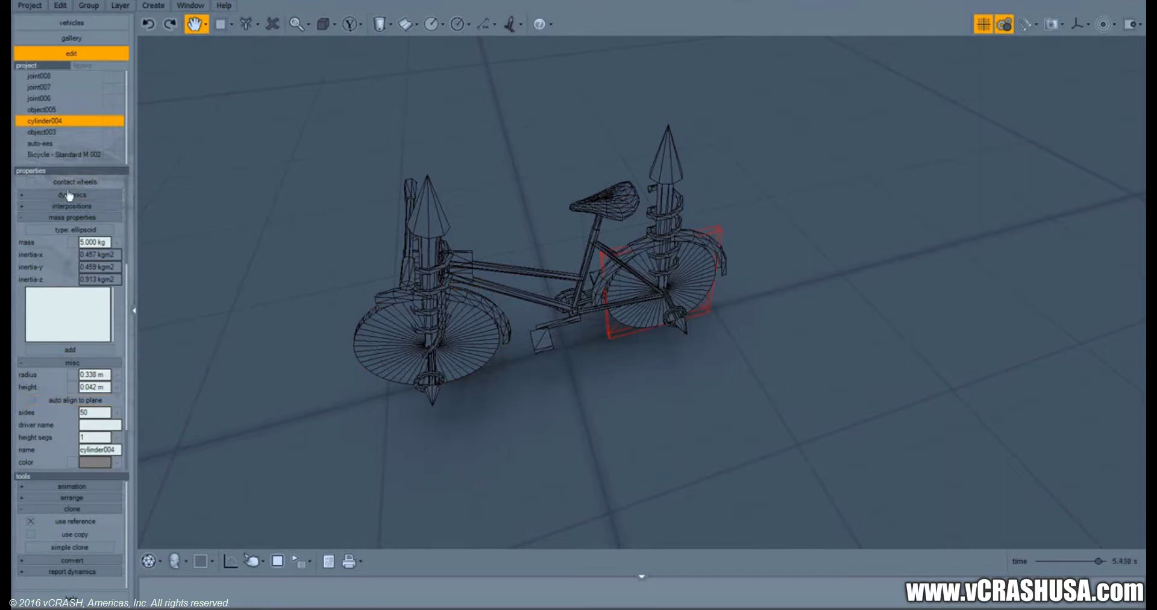
{"action": "left_click", "coordinate": [58, 133]}
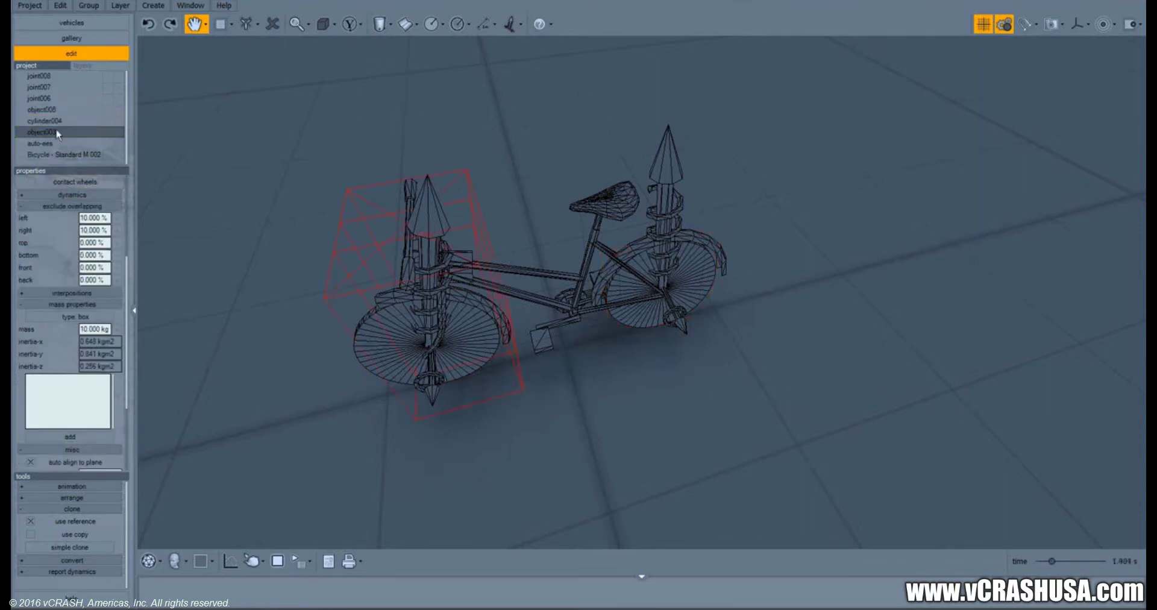
{"action": "scroll", "coordinate": [56, 351], "scroll_direction": "down", "scroll_amount": 3}
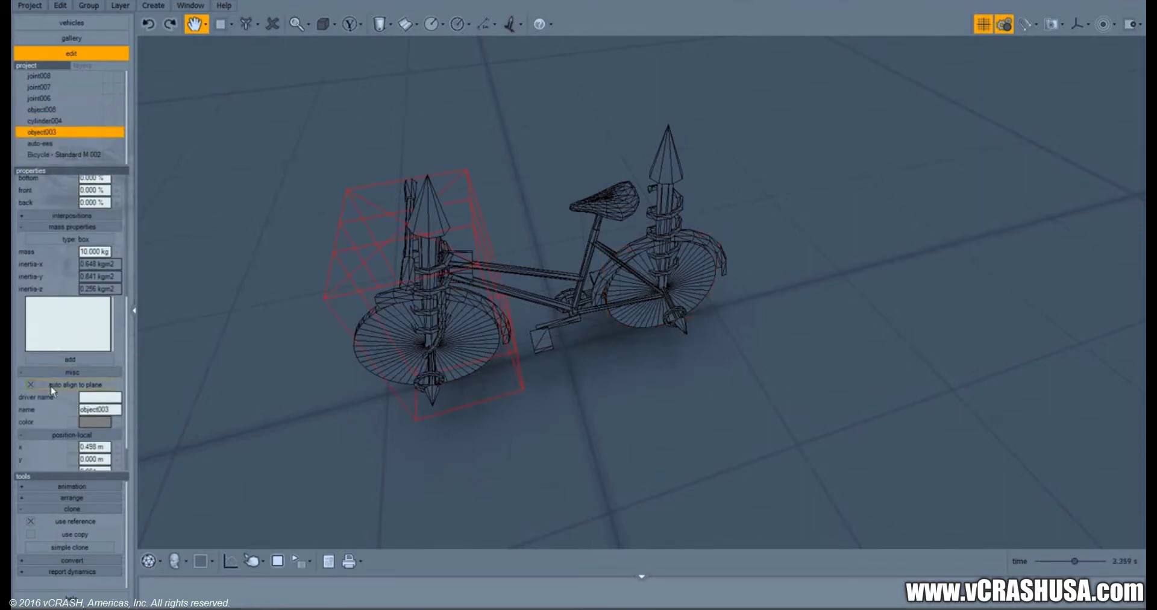
{"action": "left_click", "coordinate": [78, 155]}
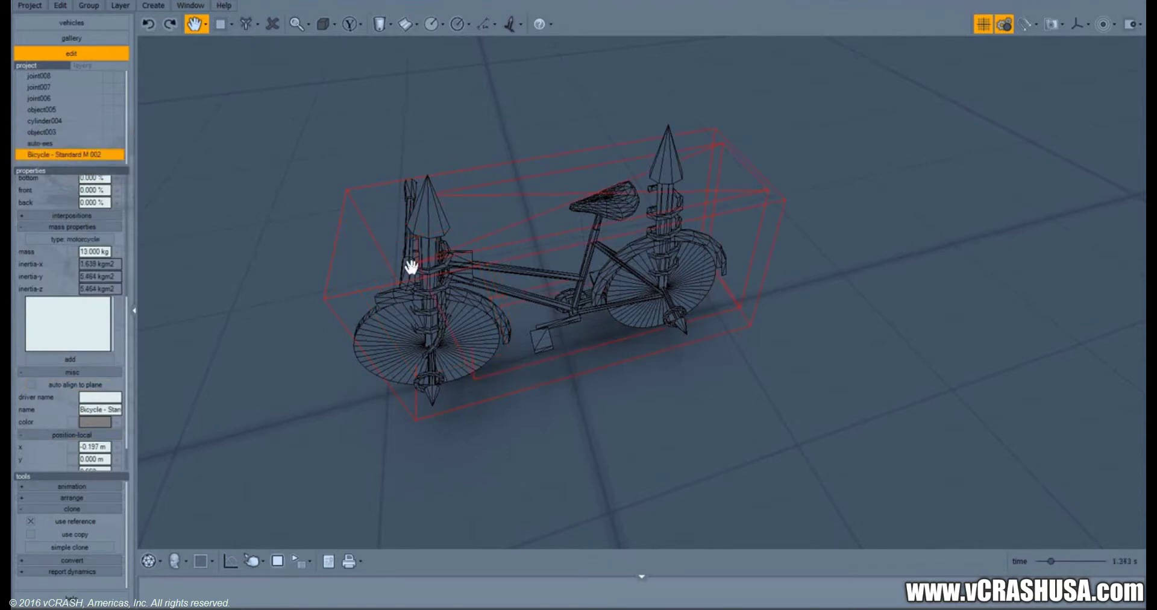
Add the pedestrian model from the multibody vehicle category to the scene beside the bicycle's rear wheel.
{"action": "left_click_drag", "start_coordinate": [559, 277], "coordinate": [581, 276]}
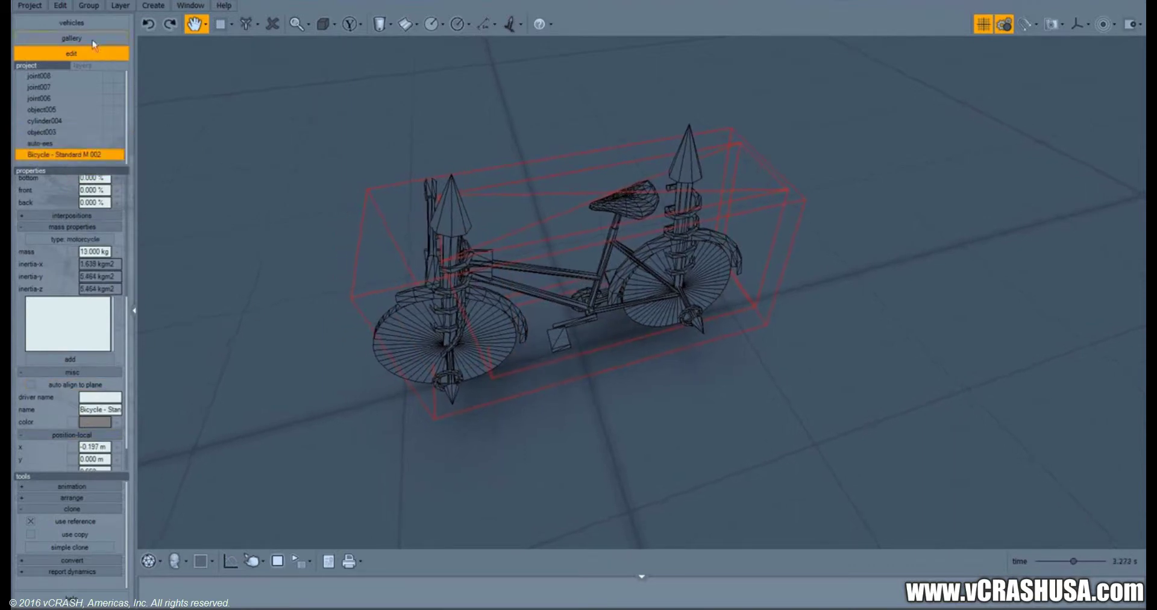
{"action": "left_click", "coordinate": [90, 25]}
{"action": "left_click", "coordinate": [20, 109]}
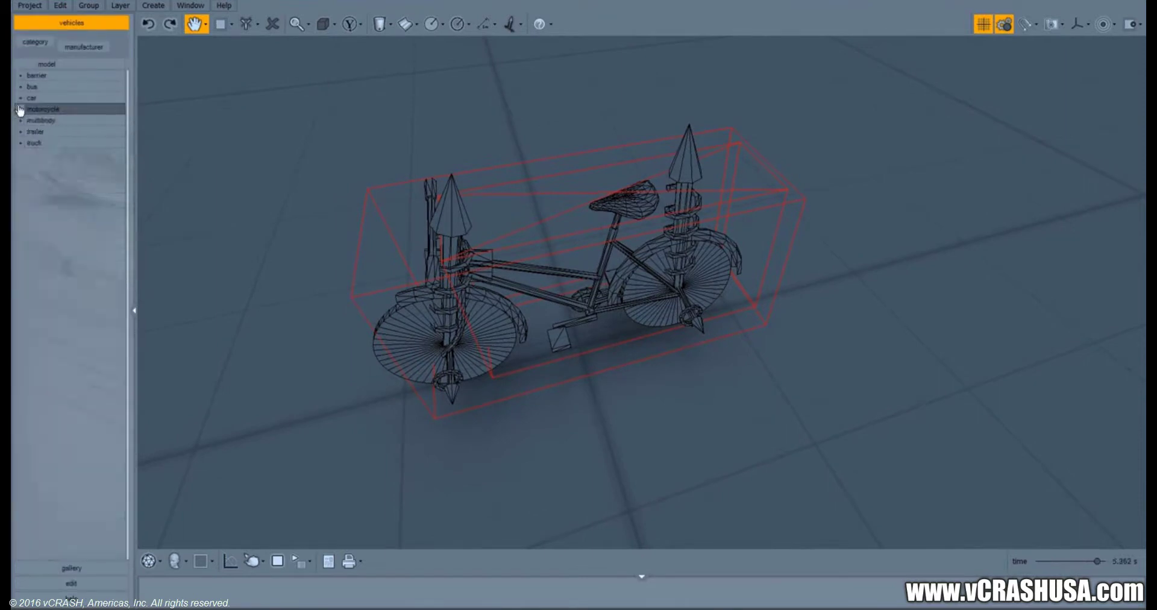
{"action": "left_click", "coordinate": [19, 120]}
{"action": "left_click", "coordinate": [74, 131]}
{"action": "left_click", "coordinate": [32, 132]}
{"action": "left_click", "coordinate": [75, 154]}
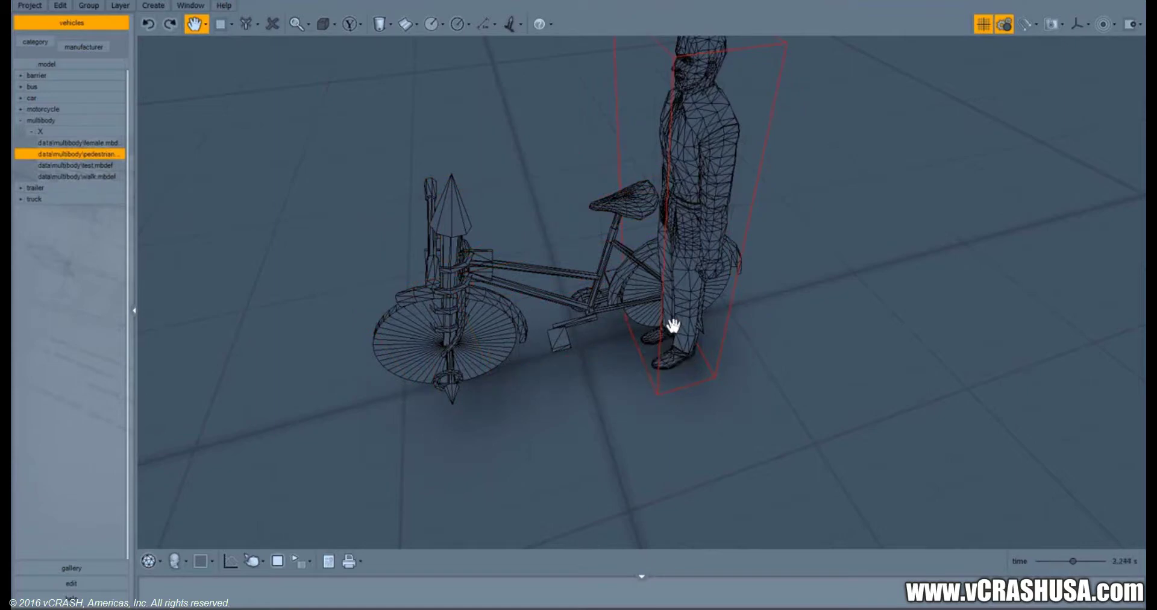
{"action": "left_click_drag", "start_coordinate": [673, 326], "coordinate": [667, 346]}
In the top view, move the pedestrian onto the bicycle's centreline, just in front of the saddle.
{"action": "left_click", "coordinate": [174, 560]}
{"action": "left_click", "coordinate": [203, 519]}
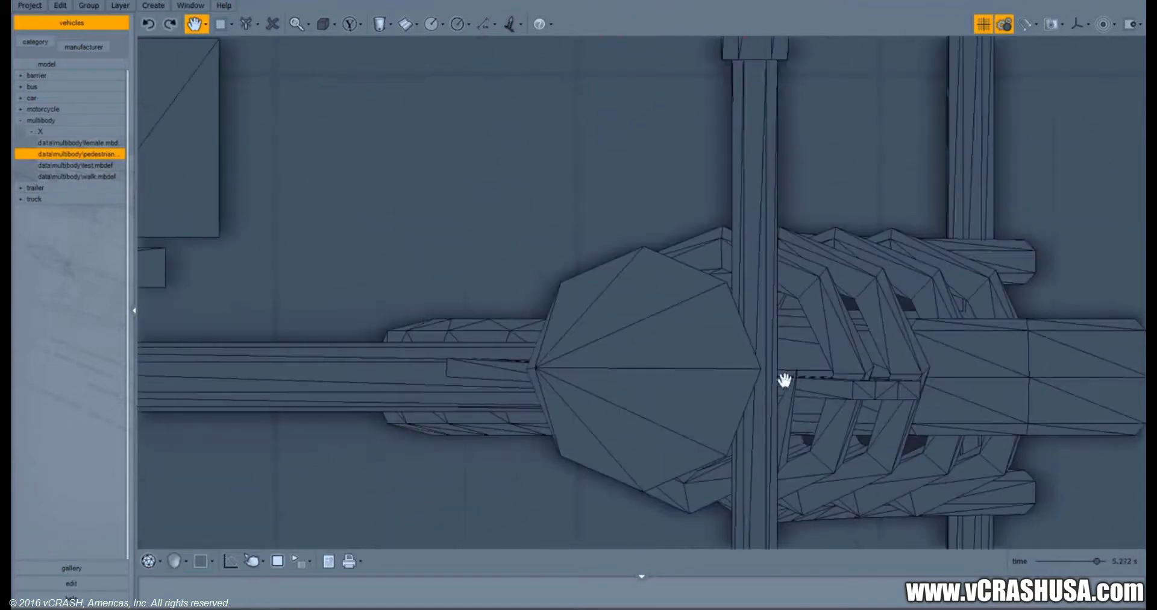
{"action": "scroll", "coordinate": [785, 380], "scroll_direction": "down", "scroll_amount": 7}
{"action": "left_click_drag", "start_coordinate": [785, 380], "coordinate": [771, 329]}
{"action": "scroll", "coordinate": [691, 326], "scroll_direction": "up", "scroll_amount": 1}
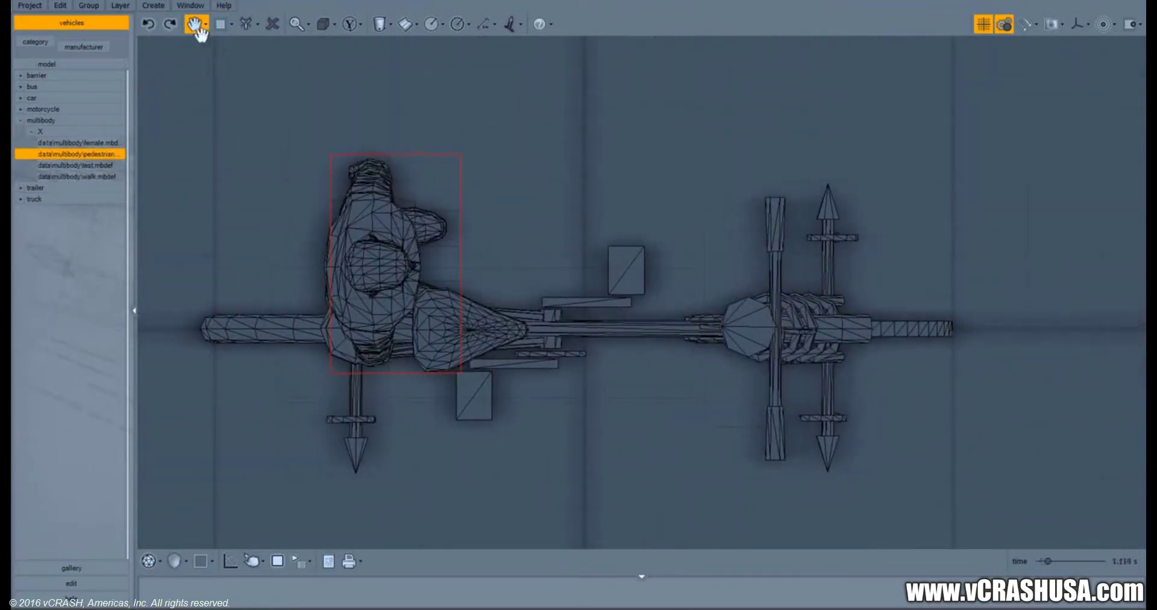
{"action": "left_click", "coordinate": [197, 26]}
{"action": "left_click", "coordinate": [253, 42]}
{"action": "left_click", "coordinate": [382, 290]}
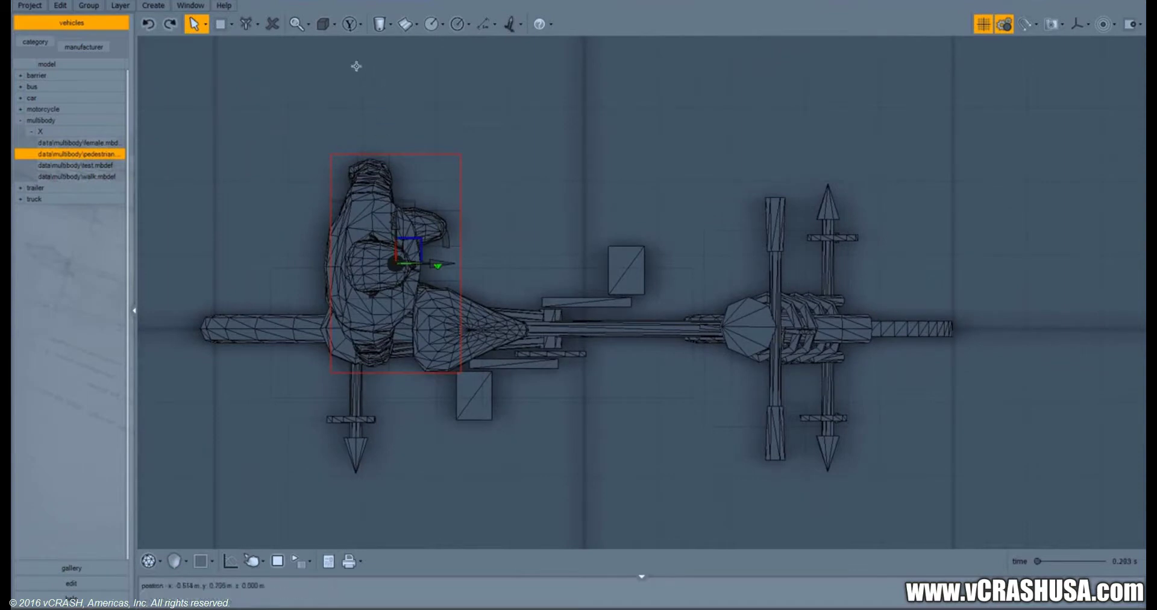
{"action": "left_click", "coordinate": [350, 24]}
{"action": "left_click", "coordinate": [388, 219]}
{"action": "left_click_drag", "start_coordinate": [383, 268], "coordinate": [502, 330]}
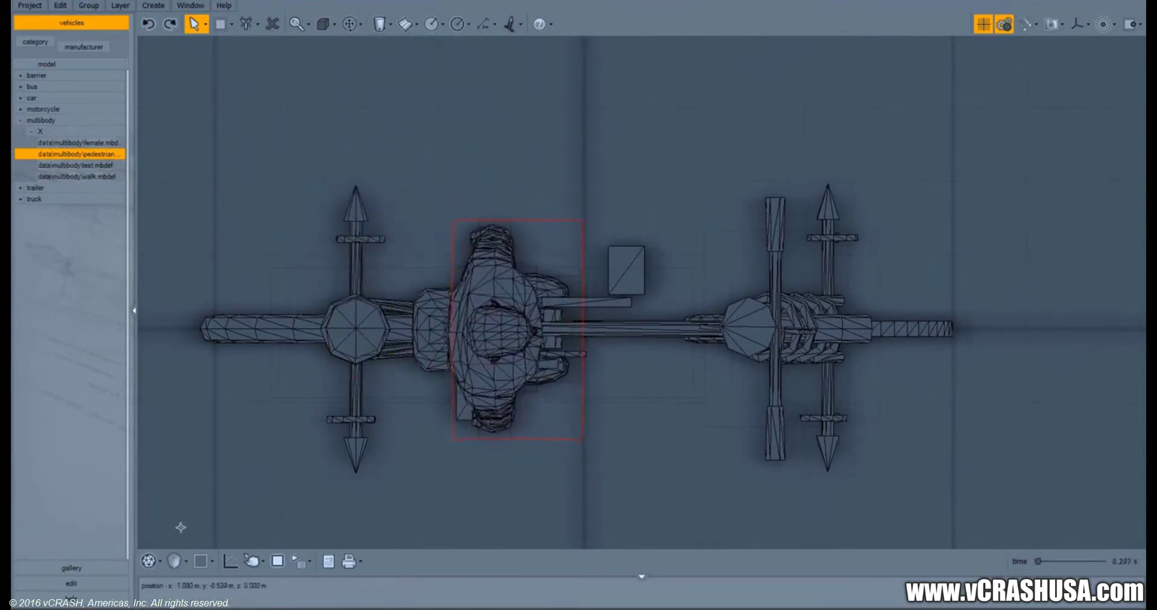
Switch to the side view and apply the cyclist pose to the pedestrian.
{"action": "left_click", "coordinate": [175, 560]}
{"action": "left_click", "coordinate": [207, 471]}
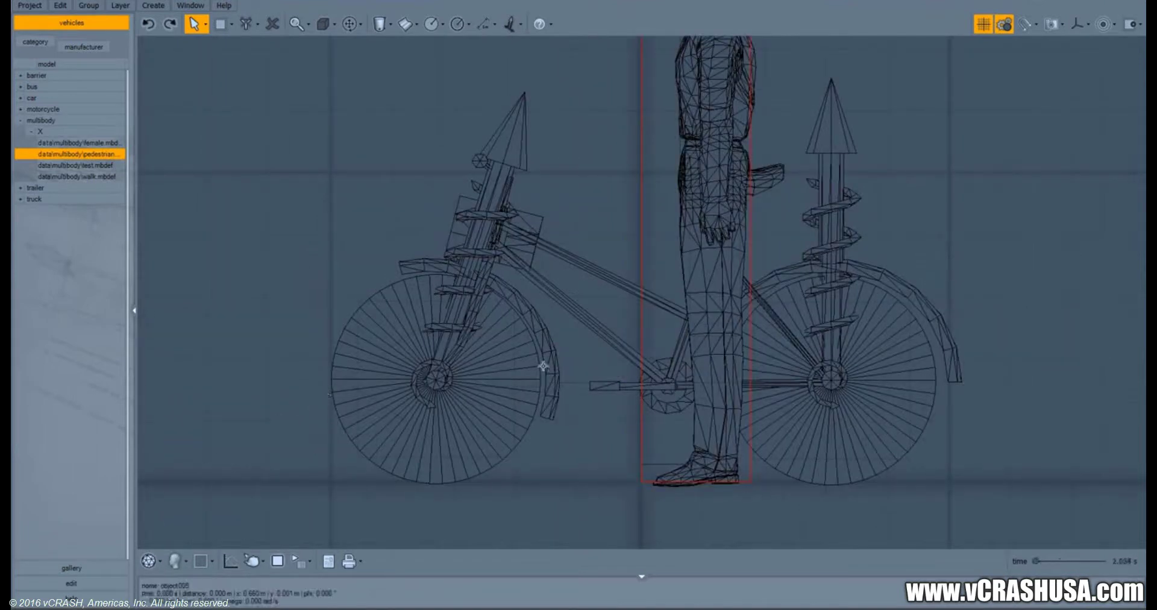
{"action": "left_click", "coordinate": [106, 579]}
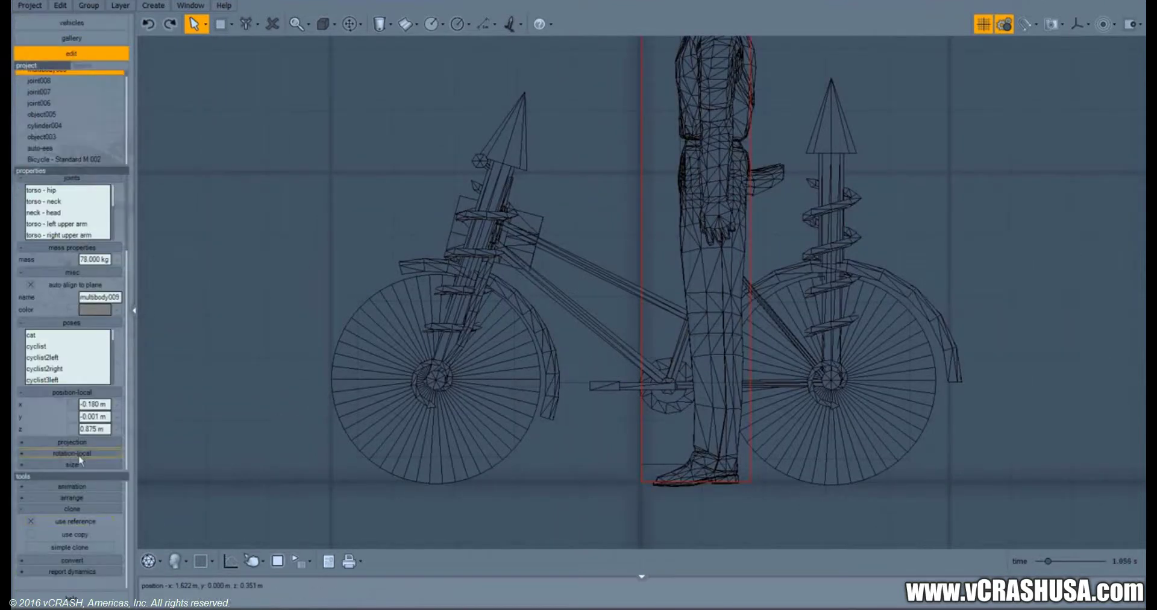
{"action": "left_click", "coordinate": [71, 346]}
{"action": "left_click_drag", "start_coordinate": [744, 289], "coordinate": [582, 196]}
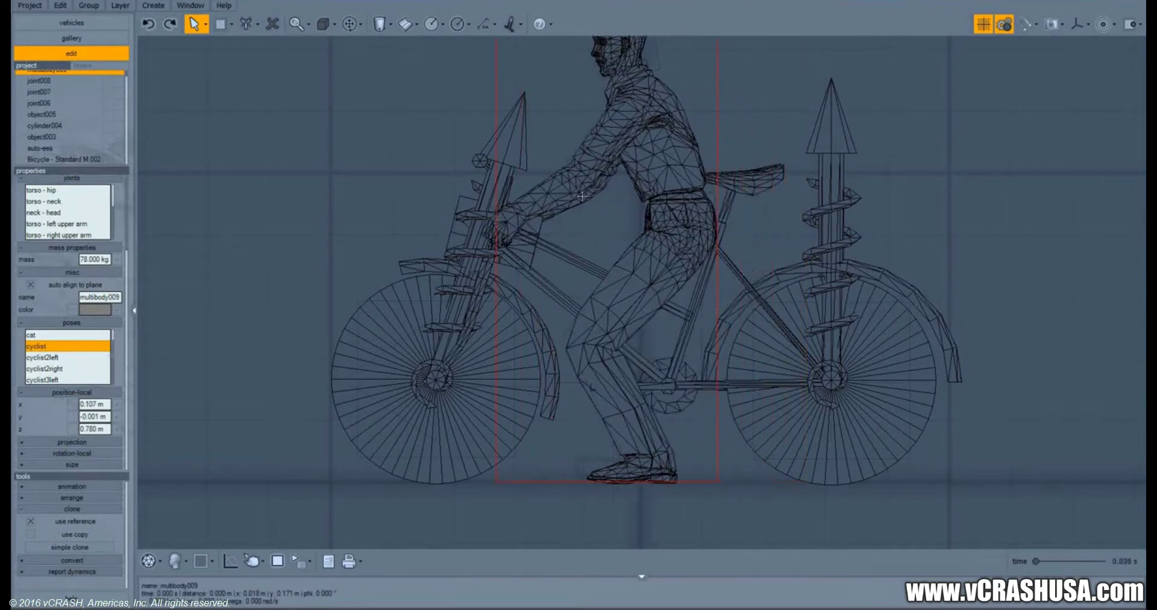
Turn off the rider's auto align to plane and raise the rider so the hips are near saddle height and the feet at pedal height.
{"action": "left_click", "coordinate": [52, 285]}
{"action": "left_click_drag", "start_coordinate": [644, 325], "coordinate": [665, 226]}
{"action": "left_click_drag", "start_coordinate": [655, 468], "coordinate": [608, 504]}
{"action": "scroll", "coordinate": [562, 472], "scroll_direction": "down", "scroll_amount": 4}
{"action": "scroll", "coordinate": [612, 477], "scroll_direction": "up", "scroll_amount": 3}
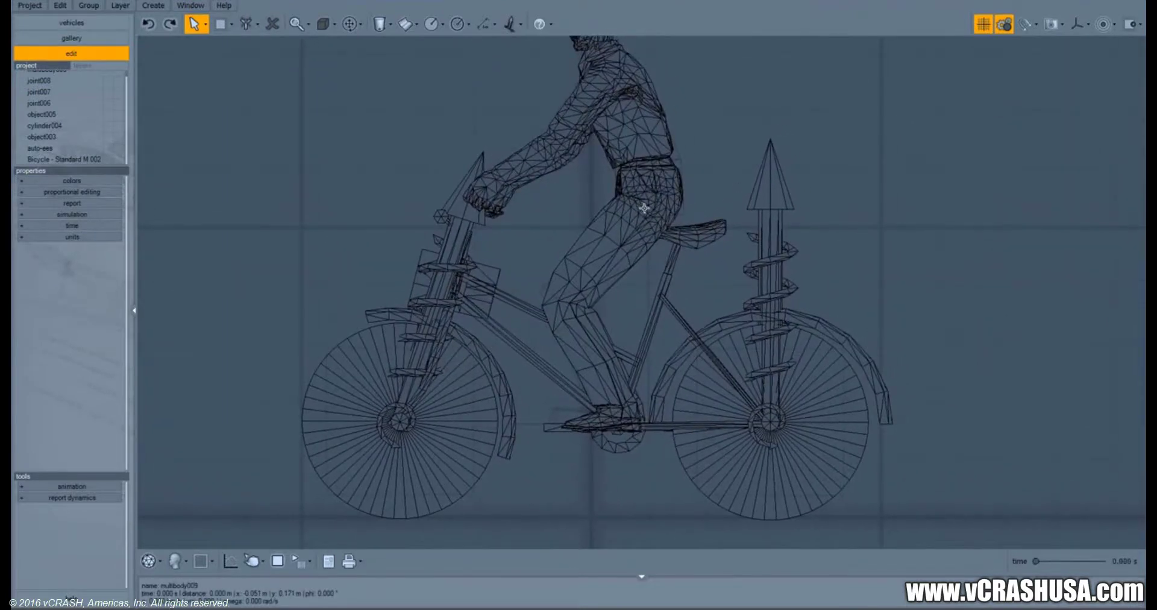
{"action": "left_click", "coordinate": [649, 203]}
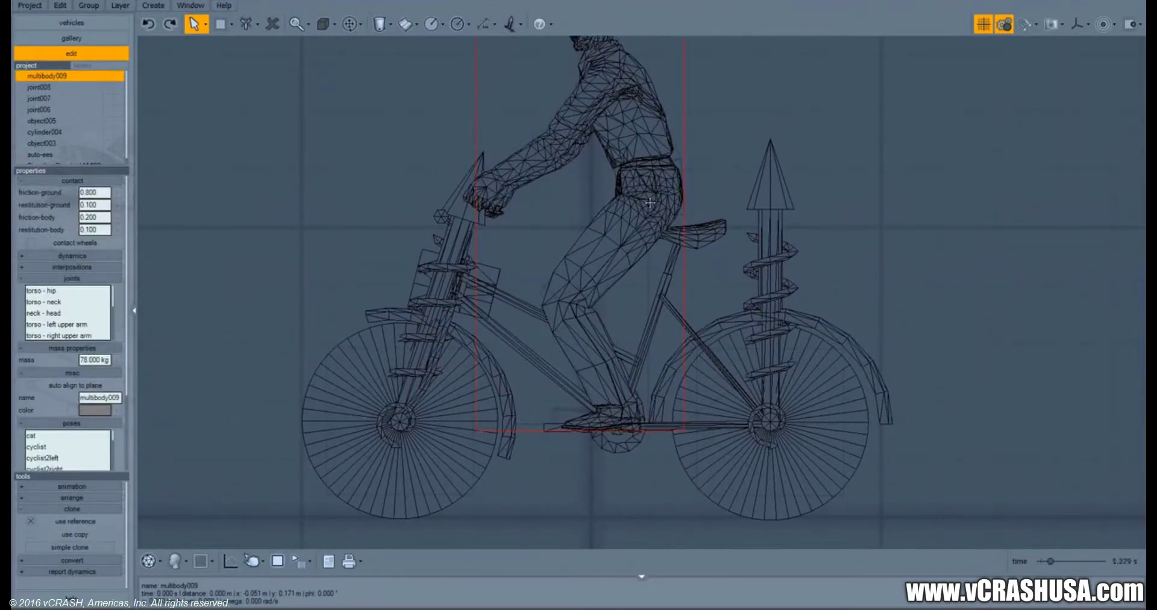
Rotate the rider's torso-hip joint about the Y axis to a pitch of about -34.6°, and return to editing whole objects.
{"action": "left_click", "coordinate": [328, 22]}
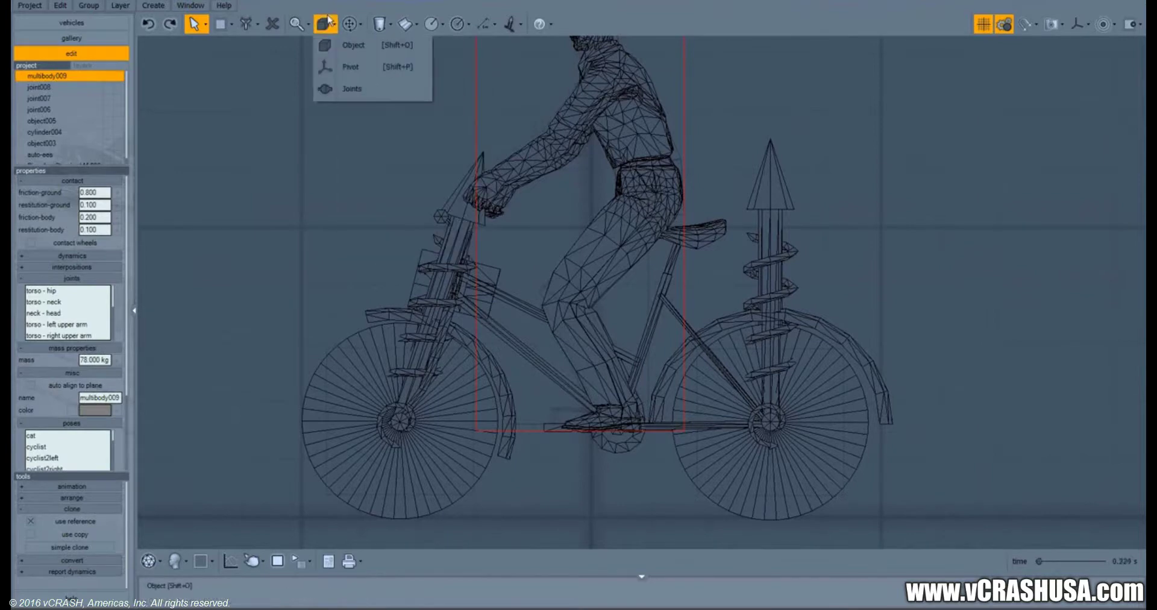
{"action": "left_click", "coordinate": [343, 87]}
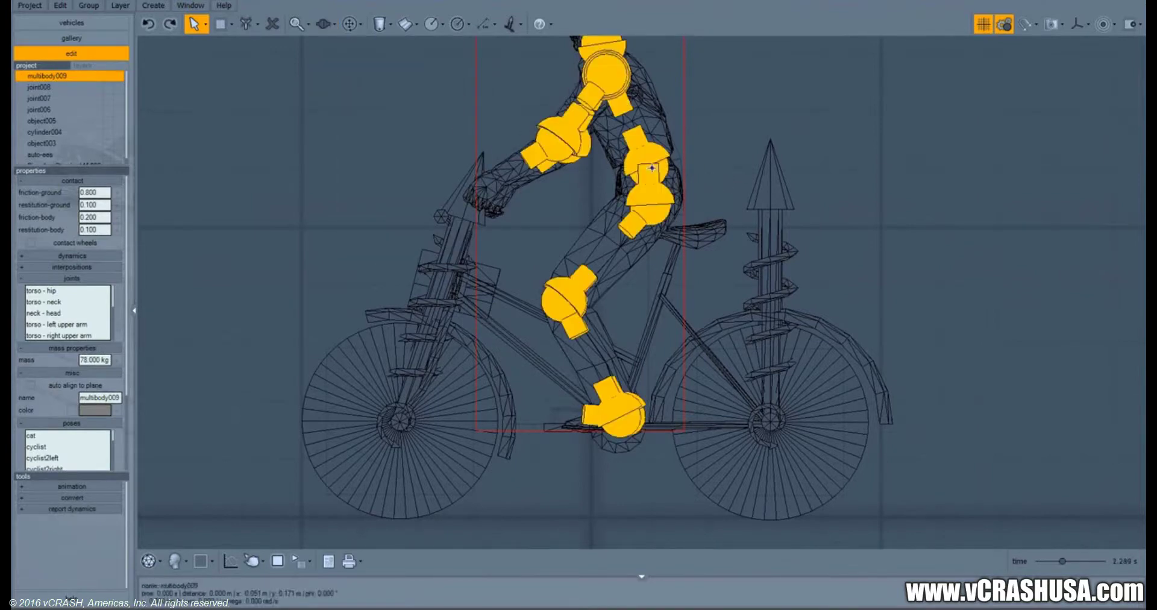
{"action": "left_click", "coordinate": [657, 155]}
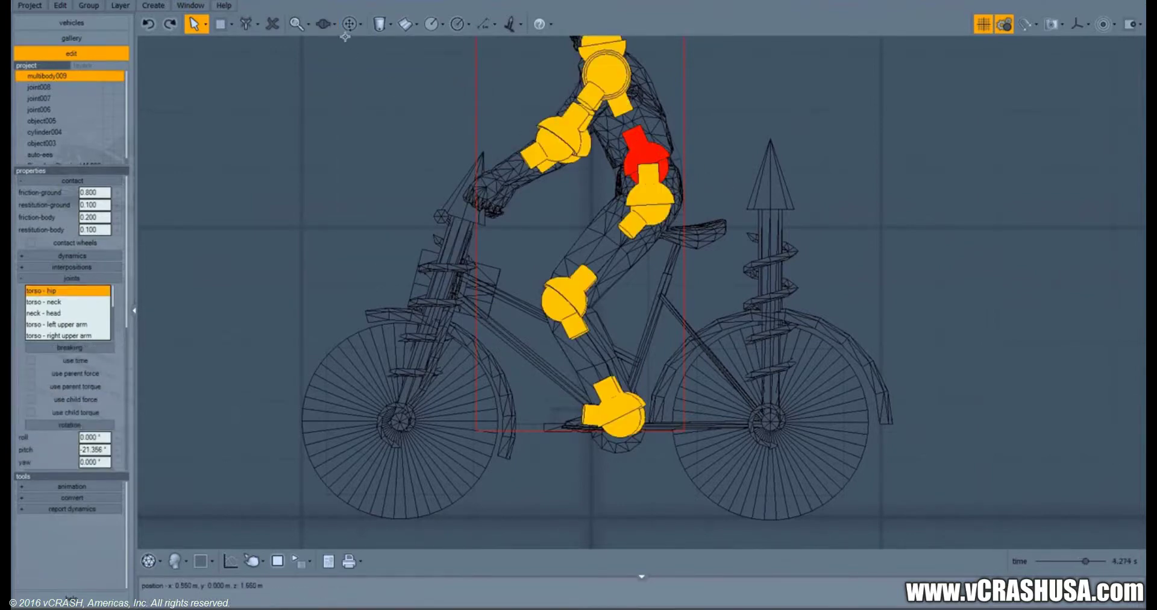
{"action": "left_click", "coordinate": [351, 24]}
{"action": "left_click", "coordinate": [378, 88]}
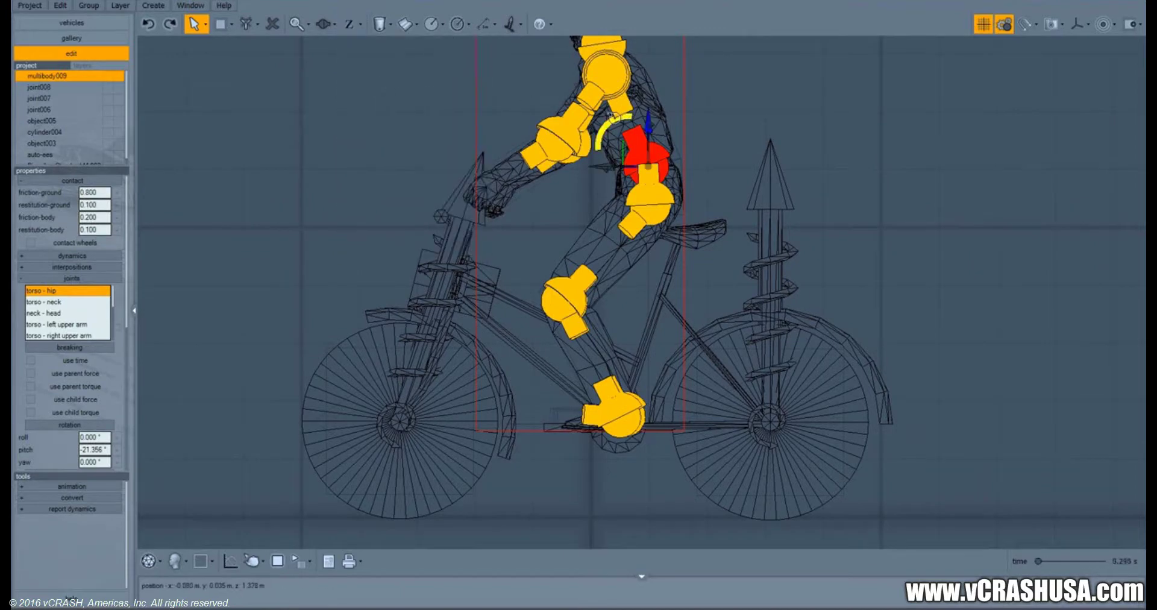
{"action": "left_click_drag", "start_coordinate": [612, 116], "coordinate": [603, 36]}
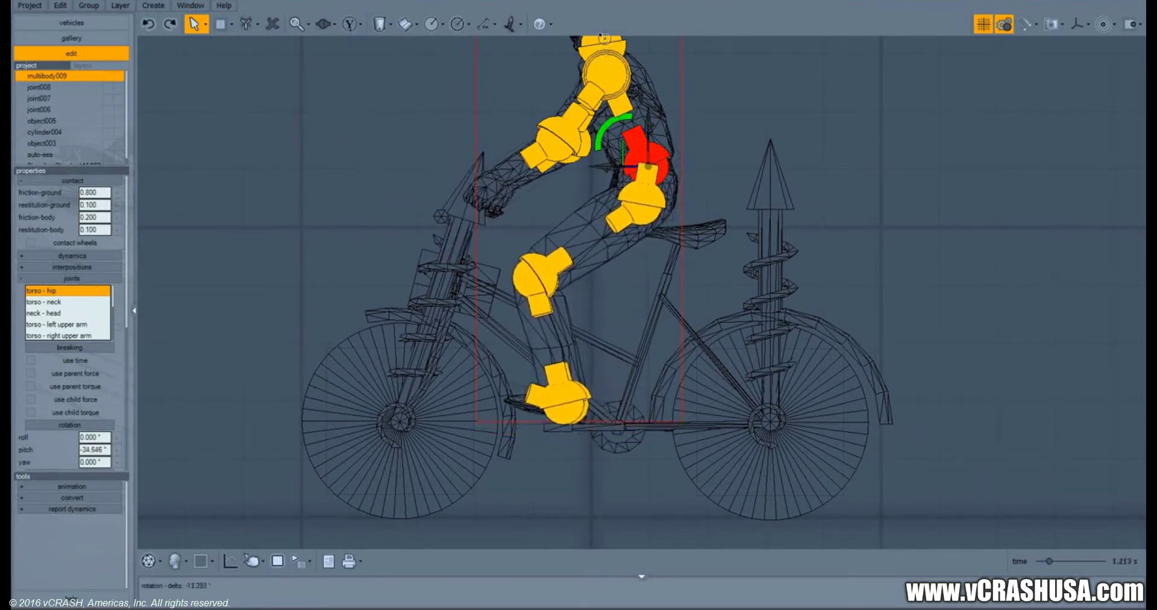
{"action": "left_click", "coordinate": [380, 24]}
{"action": "left_click", "coordinate": [351, 24]}
{"action": "left_click", "coordinate": [402, 237]}
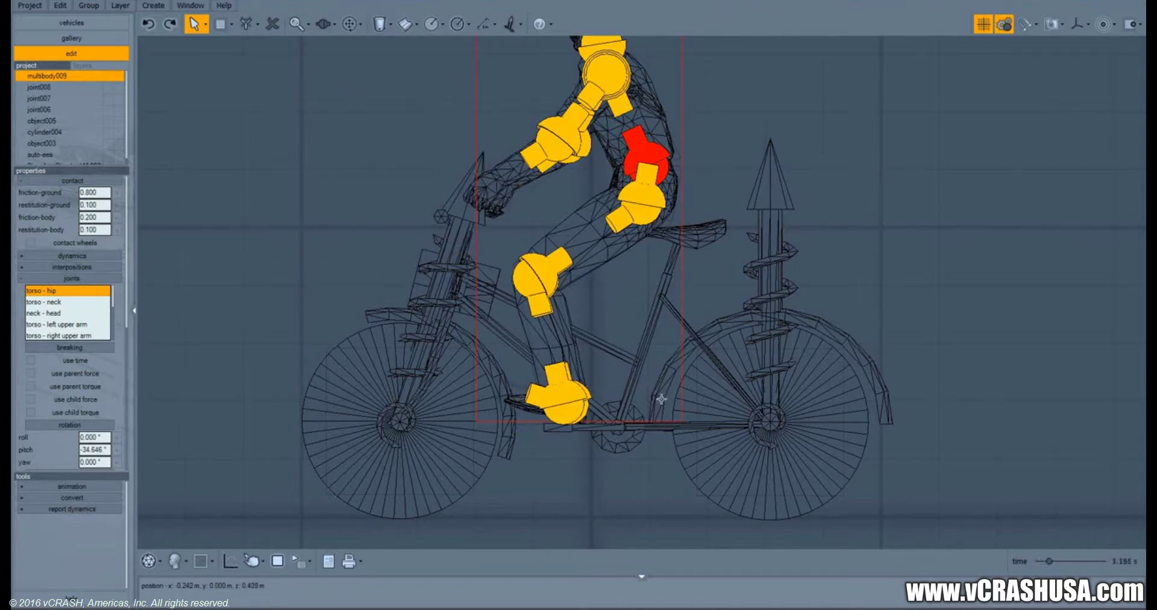
{"action": "left_click", "coordinate": [325, 24]}
{"action": "left_click", "coordinate": [345, 41]}
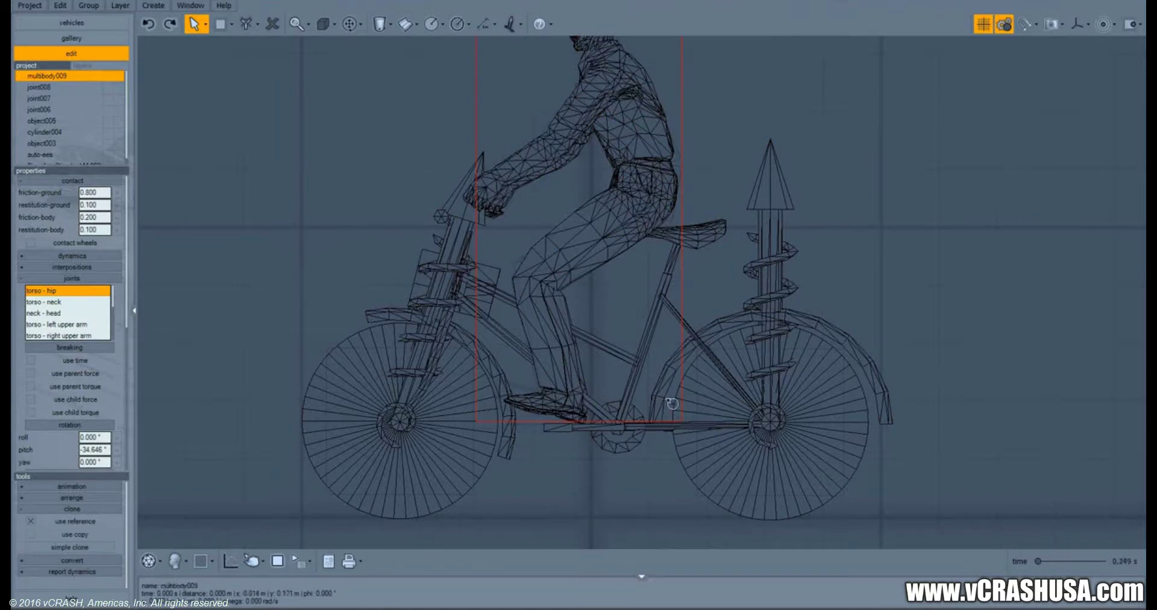
Tilt the whole rider forward to a pitch of about 11° and shift the rider back onto the saddle and pedals.
{"action": "left_click_drag", "start_coordinate": [672, 404], "coordinate": [676, 368]}
{"action": "left_click", "coordinate": [169, 25]}
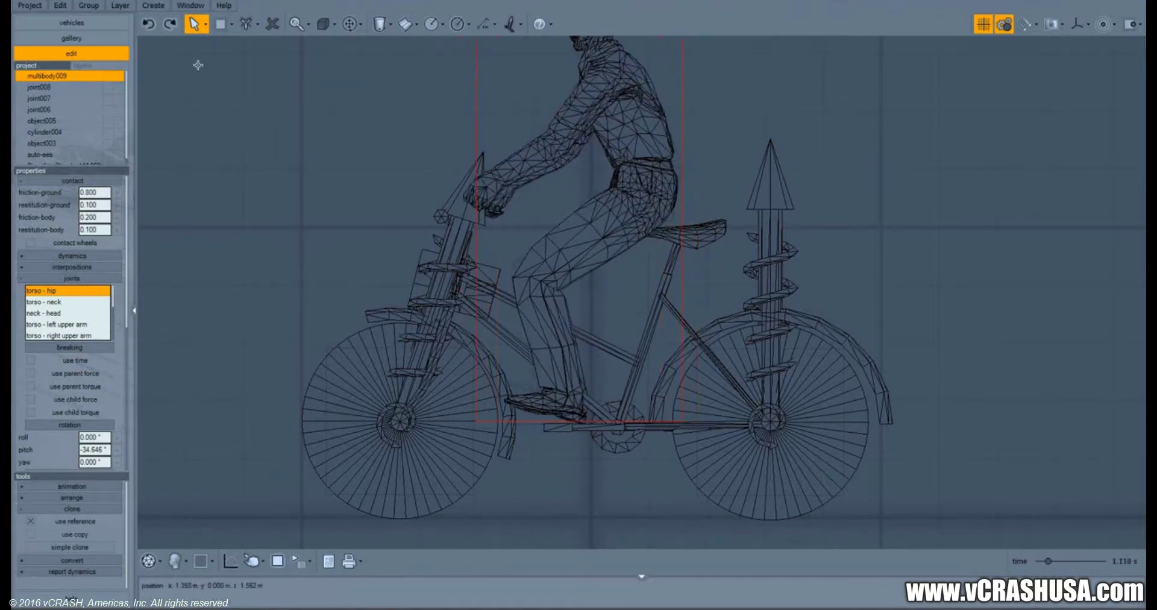
{"action": "right_click", "coordinate": [692, 244]}
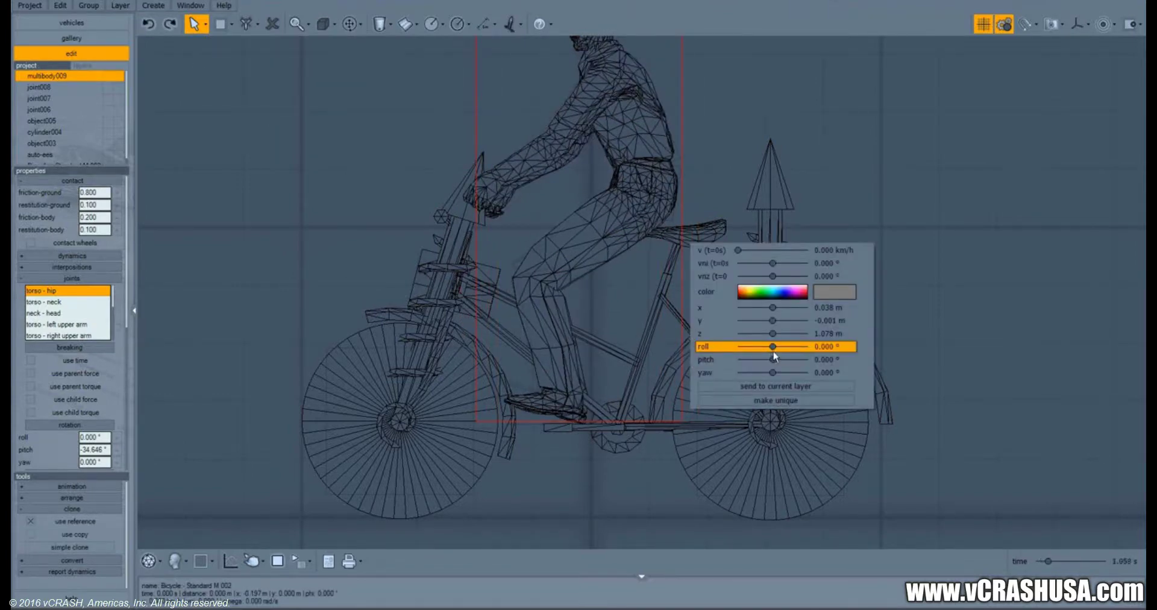
{"action": "left_click_drag", "start_coordinate": [774, 360], "coordinate": [775, 360]}
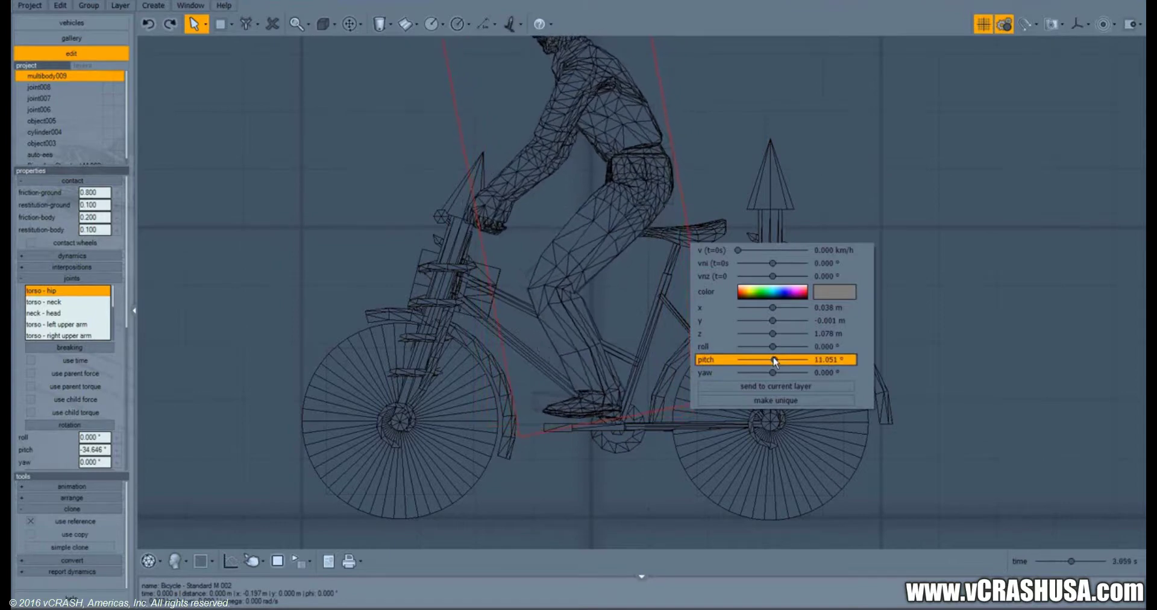
{"action": "left_click_drag", "start_coordinate": [621, 198], "coordinate": [629, 214]}
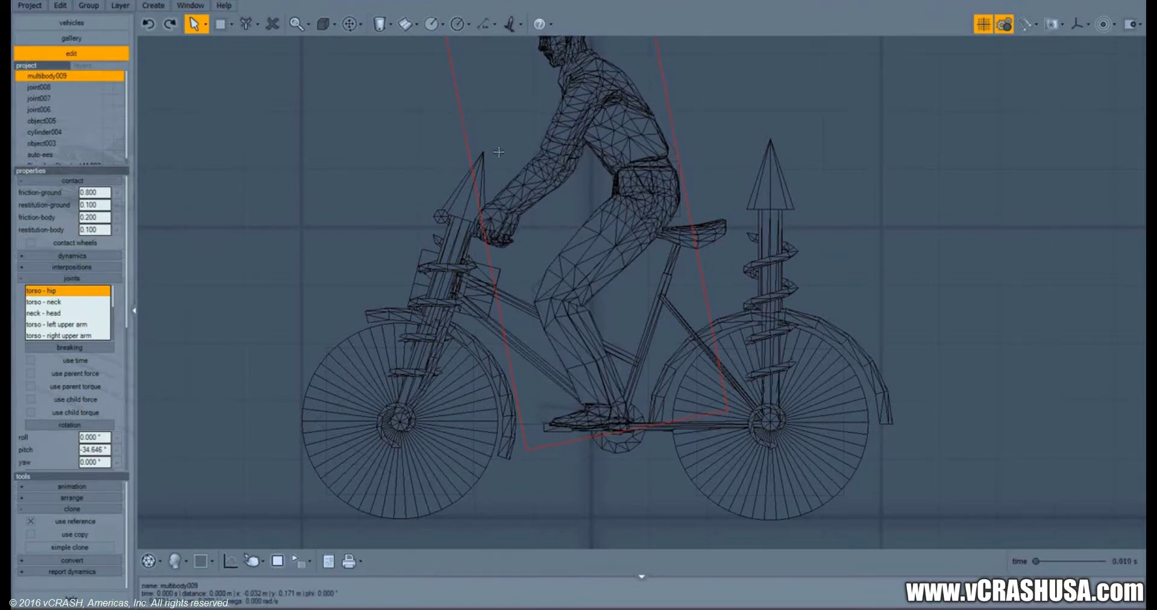
In the perspective view, rotate both of the rider's torso-upper arm joints about the Y axis by about 15° to raise the arms.
{"action": "left_click", "coordinate": [330, 28]}
{"action": "left_click", "coordinate": [353, 90]}
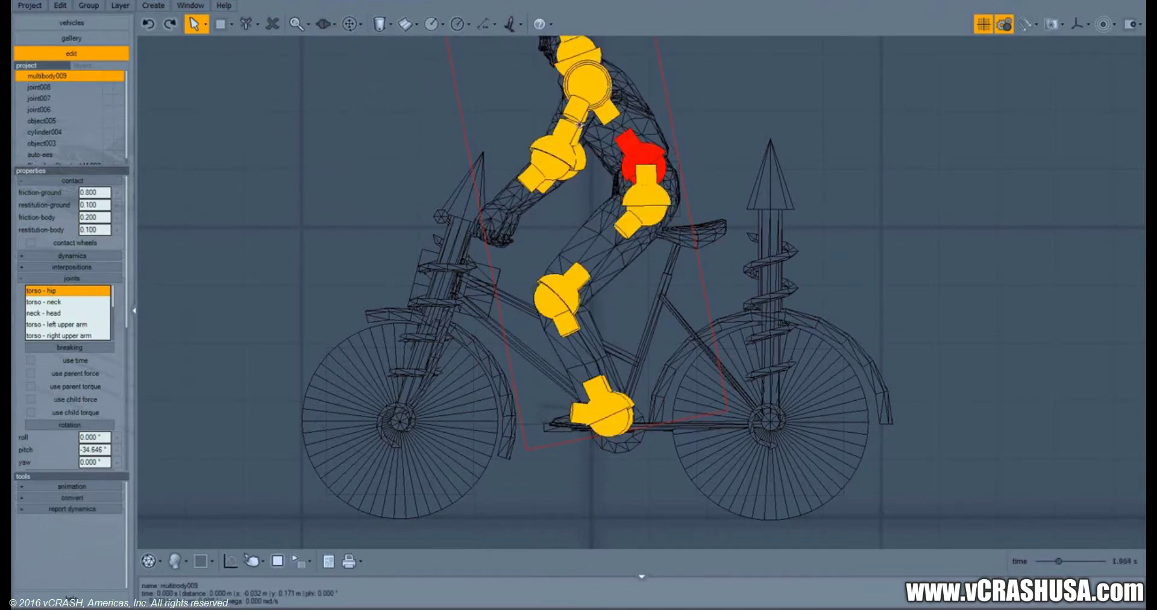
{"action": "left_click", "coordinate": [591, 87]}
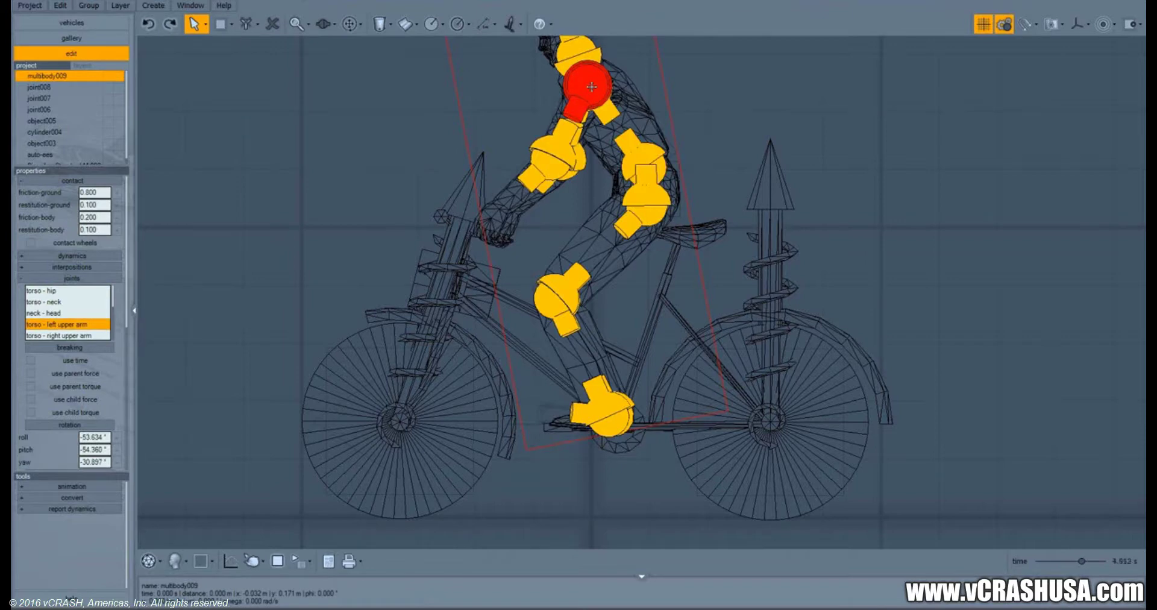
{"action": "left_click", "coordinate": [179, 561]}
{"action": "left_click", "coordinate": [227, 407]}
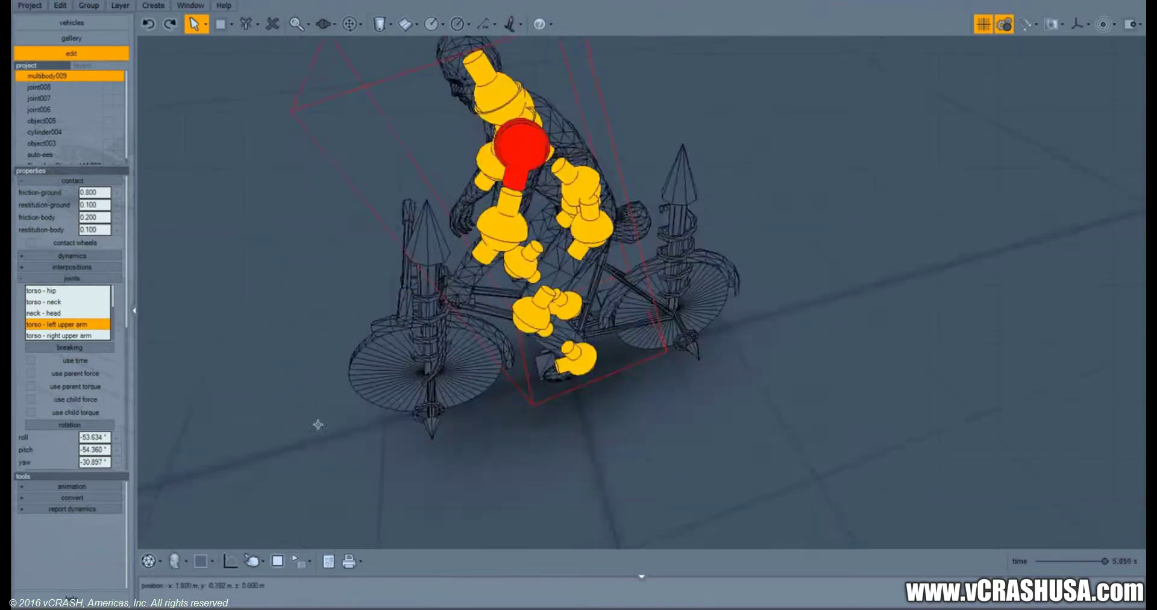
{"action": "left_click_drag", "start_coordinate": [648, 423], "coordinate": [736, 395]}
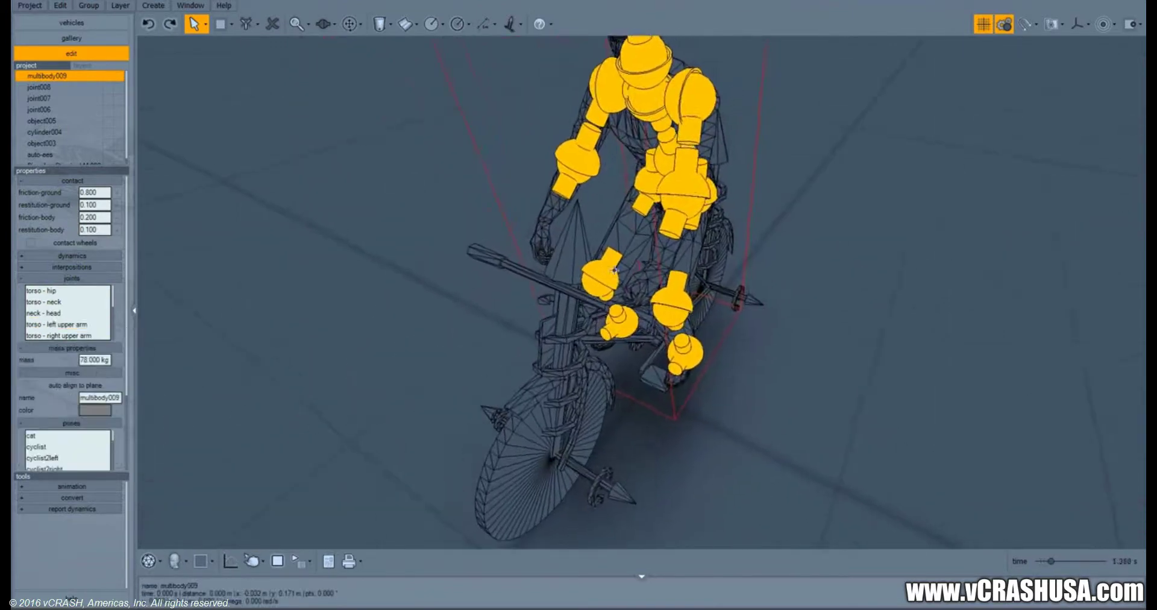
{"action": "left_click", "coordinate": [605, 90]}
{"action": "left_click", "coordinate": [702, 103], "text": "shift"}
{"action": "left_click", "coordinate": [349, 24]}
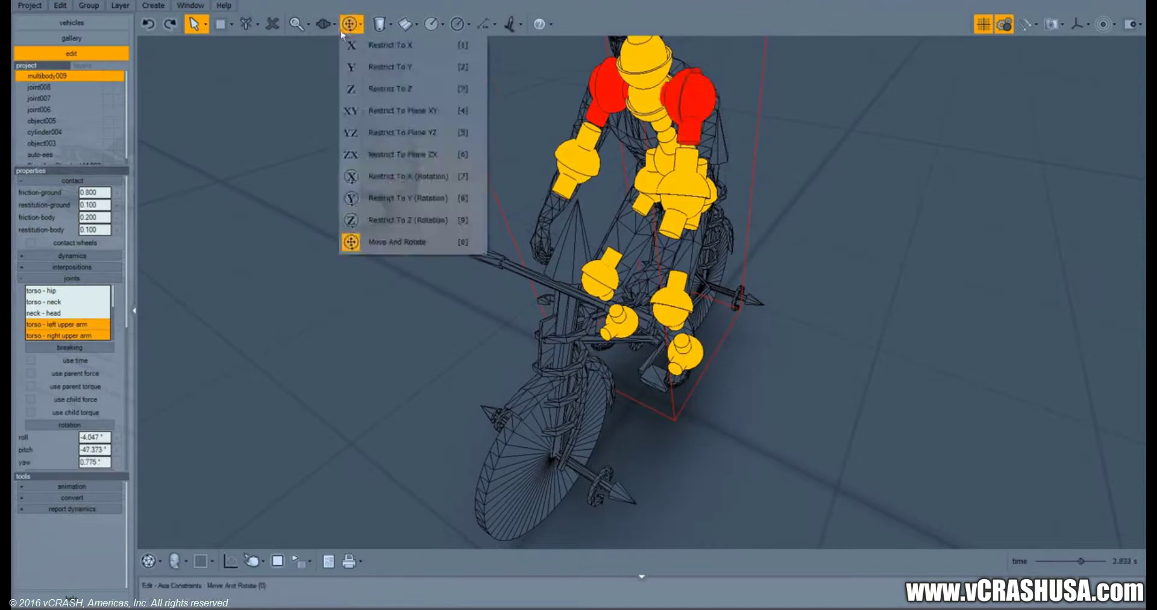
{"action": "left_click", "coordinate": [361, 65]}
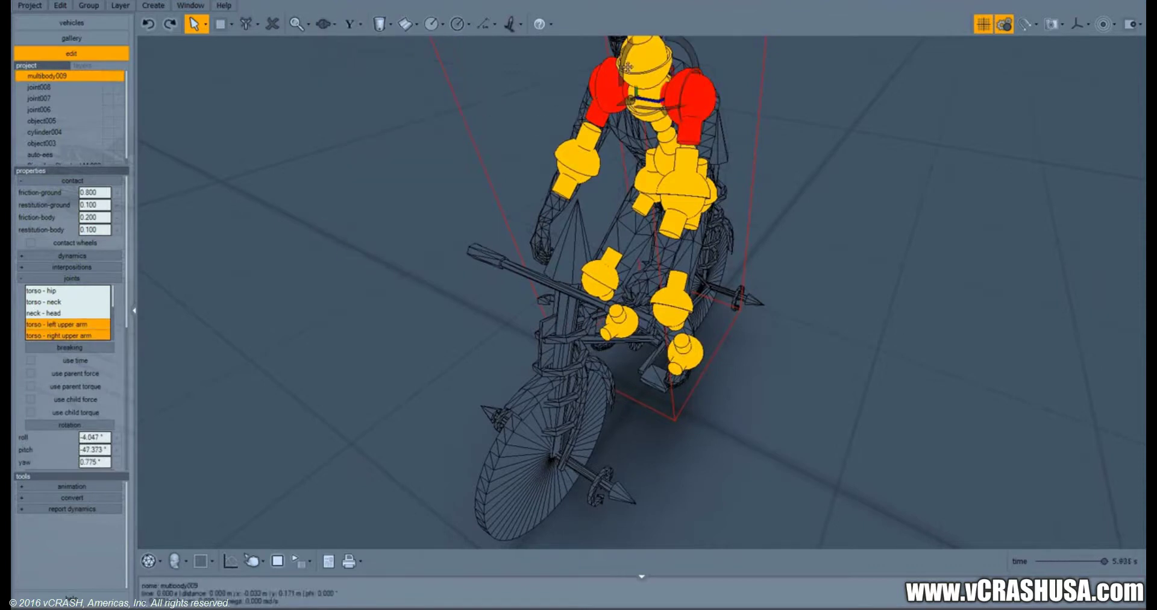
{"action": "left_click_drag", "start_coordinate": [622, 63], "coordinate": [619, 4]}
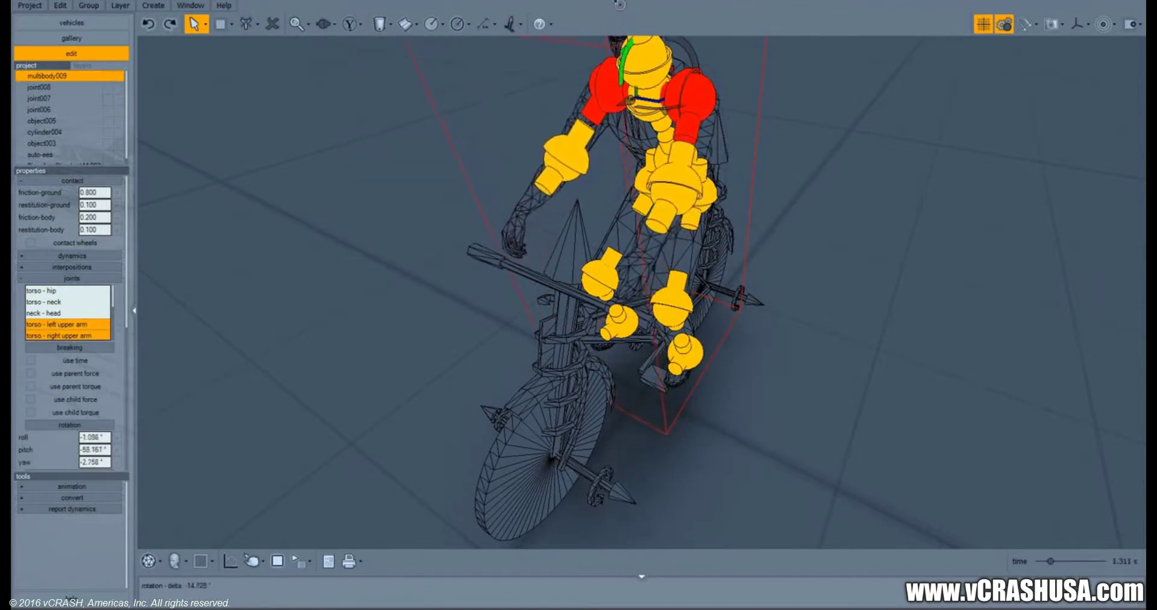
Rotate the left and right upper arm joints individually about the Z axis so the arms spread outward toward the handlebar grips.
{"action": "left_click", "coordinate": [769, 131]}
{"action": "left_click", "coordinate": [689, 94]}
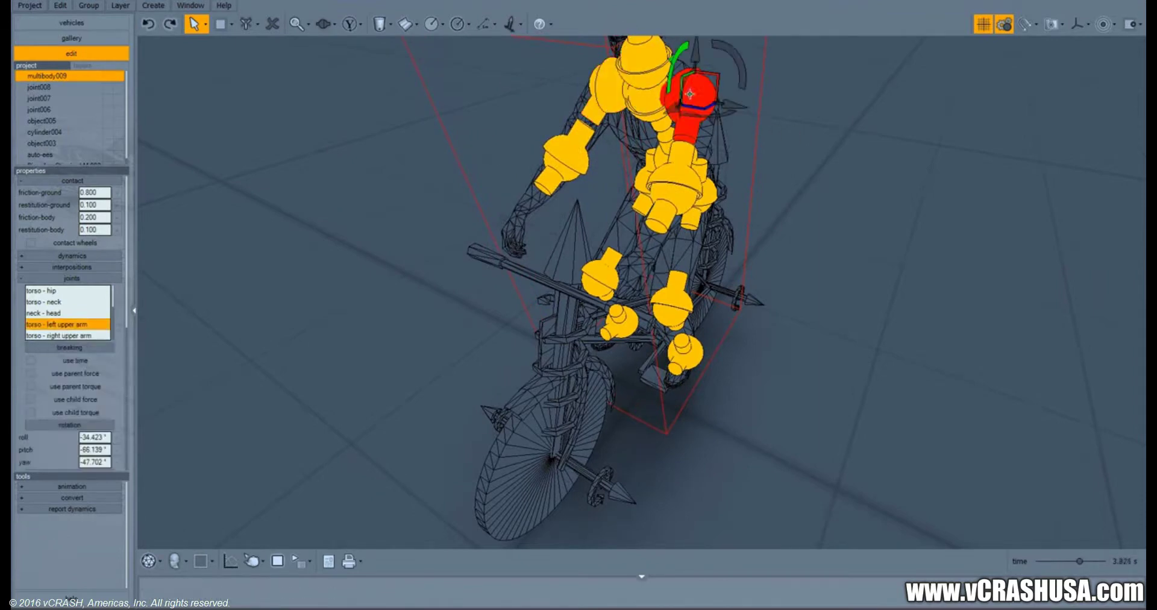
{"action": "key", "text": "z"}
{"action": "left_click_drag", "start_coordinate": [690, 114], "coordinate": [716, 111]}
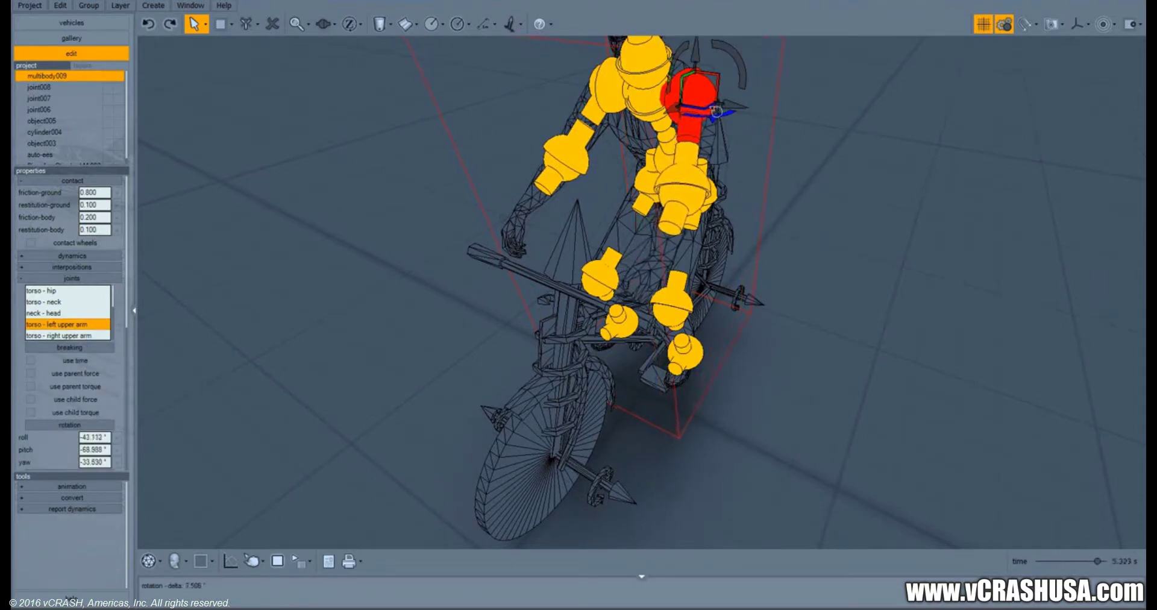
{"action": "left_click", "coordinate": [607, 99]}
{"action": "left_click_drag", "start_coordinate": [616, 101], "coordinate": [589, 107]}
{"action": "left_click", "coordinate": [842, 348]}
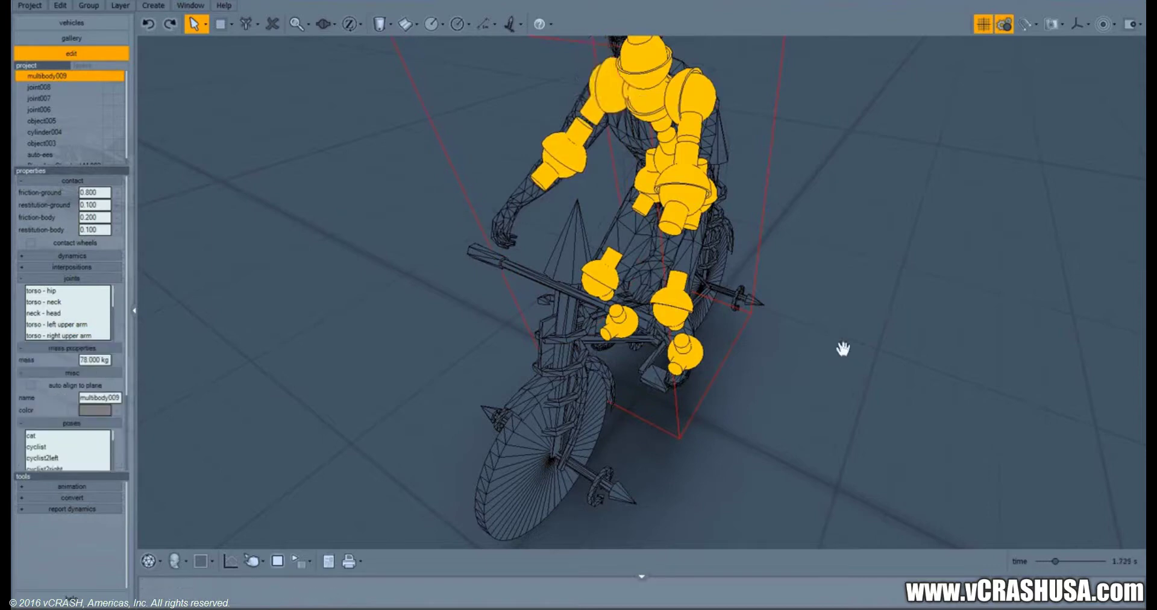
Return from joint editing to object editing, deselect the rider and restore the Move And Rotate constraint.
{"action": "right_click_drag", "start_coordinate": [842, 349], "coordinate": [784, 321]}
{"action": "middle_click_drag", "start_coordinate": [783, 320], "coordinate": [693, 368]}
{"action": "left_click", "coordinate": [324, 23]}
{"action": "left_click", "coordinate": [330, 47]}
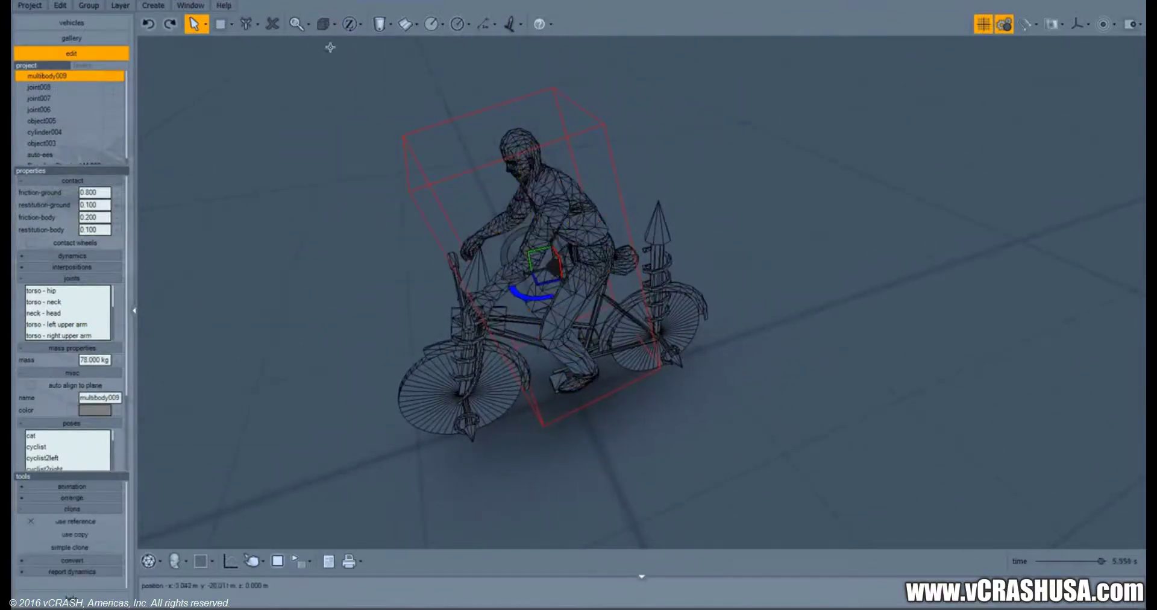
{"action": "left_click", "coordinate": [710, 407]}
{"action": "left_click", "coordinate": [355, 24]}
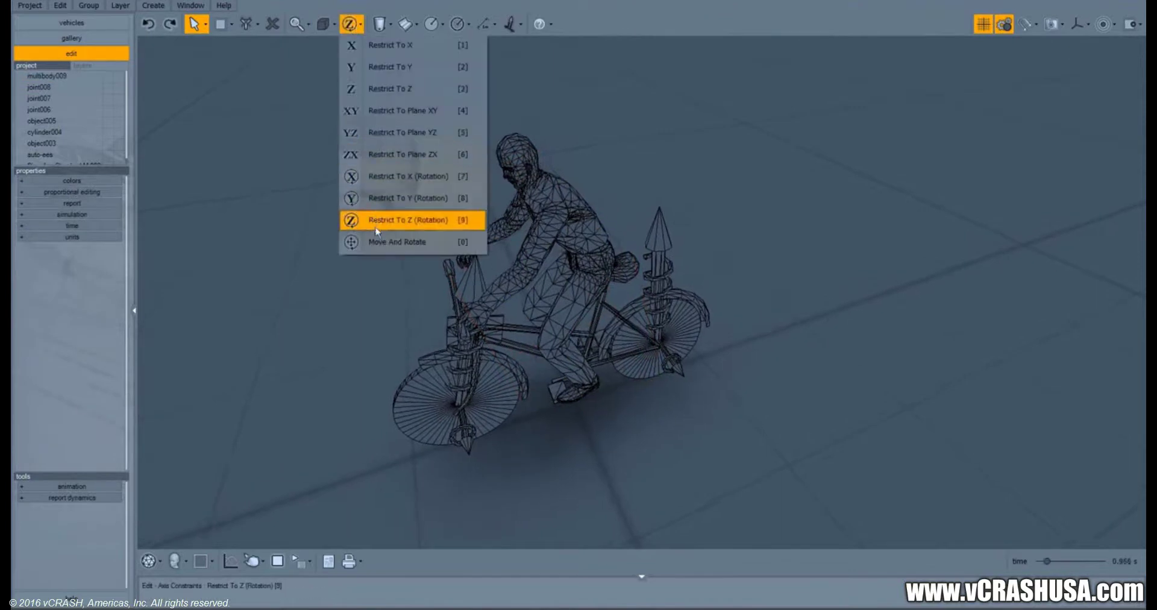
{"action": "left_click", "coordinate": [434, 245]}
Change the render mode to Smooth with the whole bicycle and rider in sight.
{"action": "middle_click_drag", "start_coordinate": [744, 464], "coordinate": [692, 444]}
{"action": "left_click", "coordinate": [213, 560]}
{"action": "left_click", "coordinate": [186, 561]}
{"action": "left_click", "coordinate": [160, 561]}
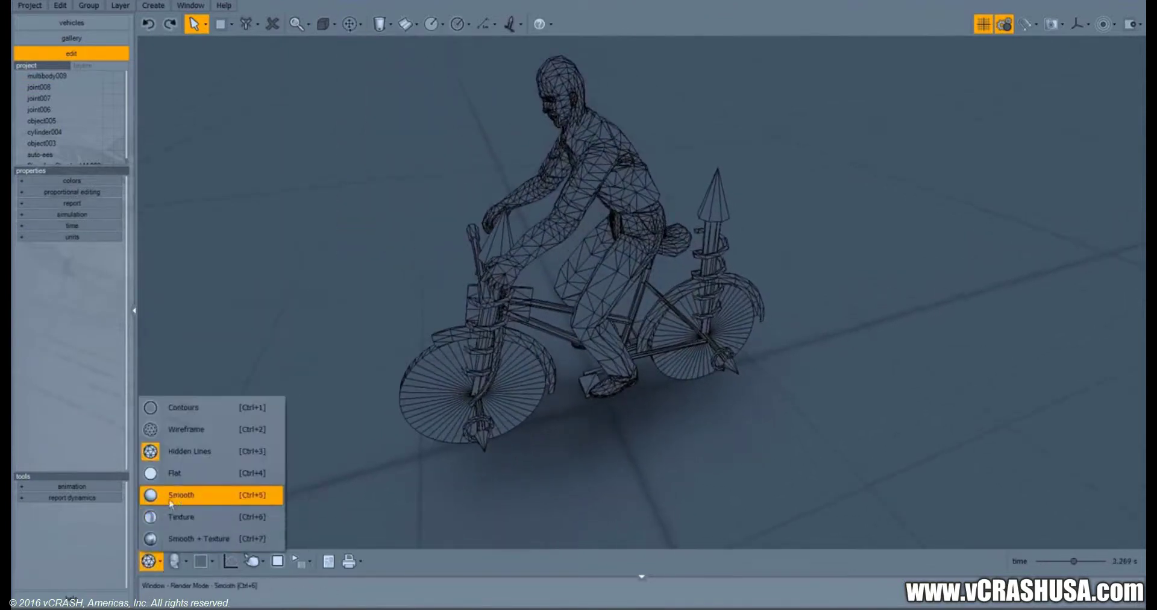
{"action": "left_click", "coordinate": [176, 494]}
{"action": "middle_click_drag", "start_coordinate": [689, 445], "coordinate": [674, 438]}
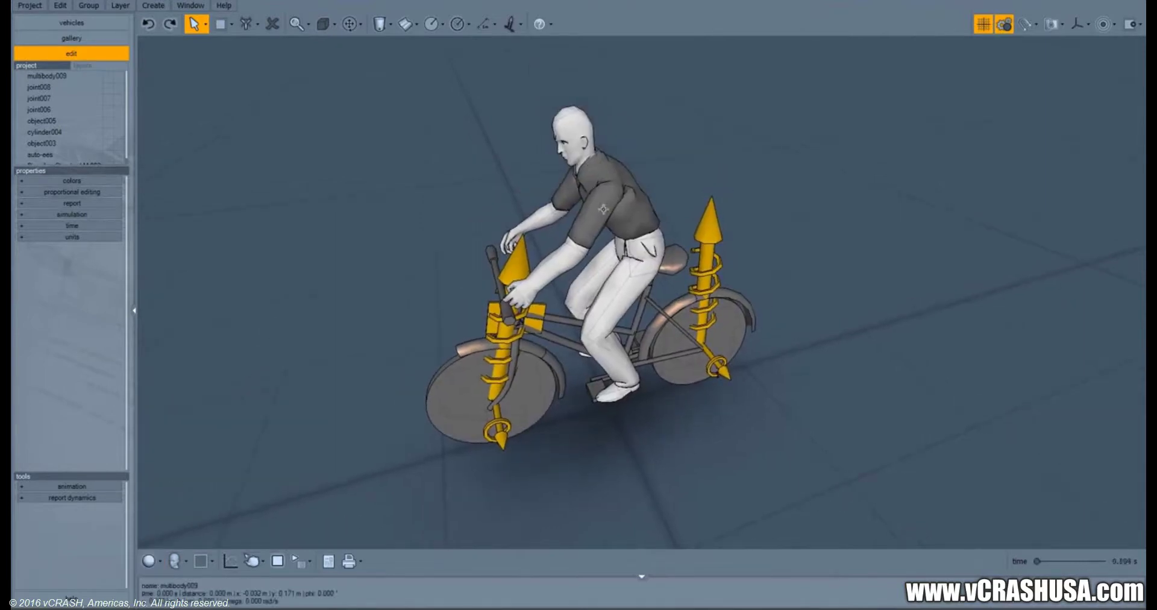
Select all of the rider's joints and turn on the use of fix orientation for them.
{"action": "left_click", "coordinate": [615, 191]}
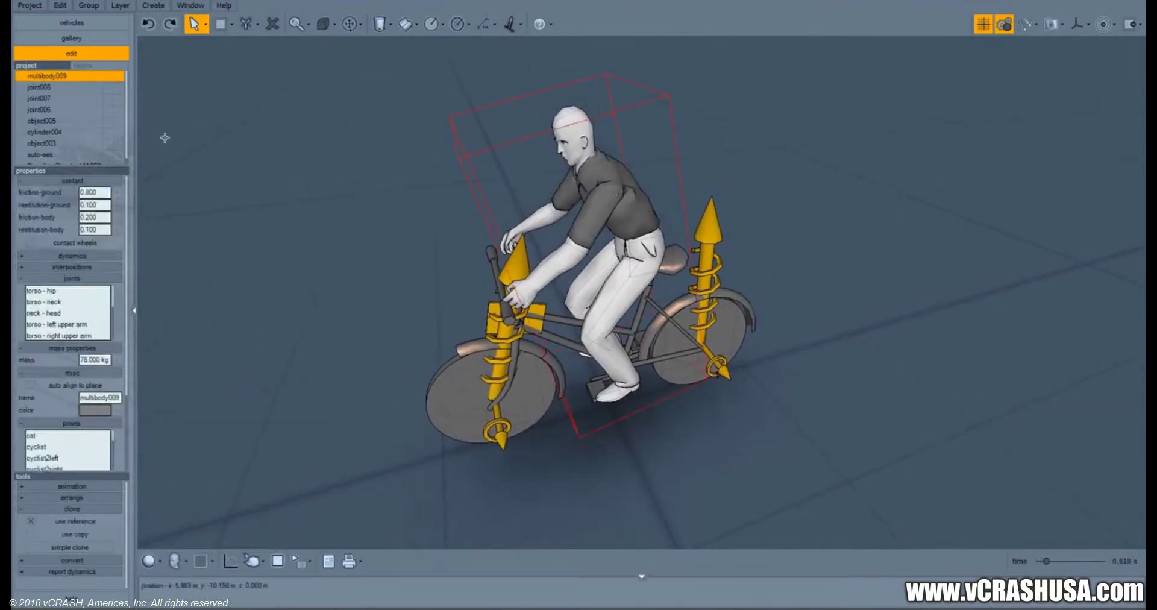
{"action": "left_click", "coordinate": [323, 25]}
{"action": "scroll", "coordinate": [45, 404], "scroll_direction": "down", "scroll_amount": 3}
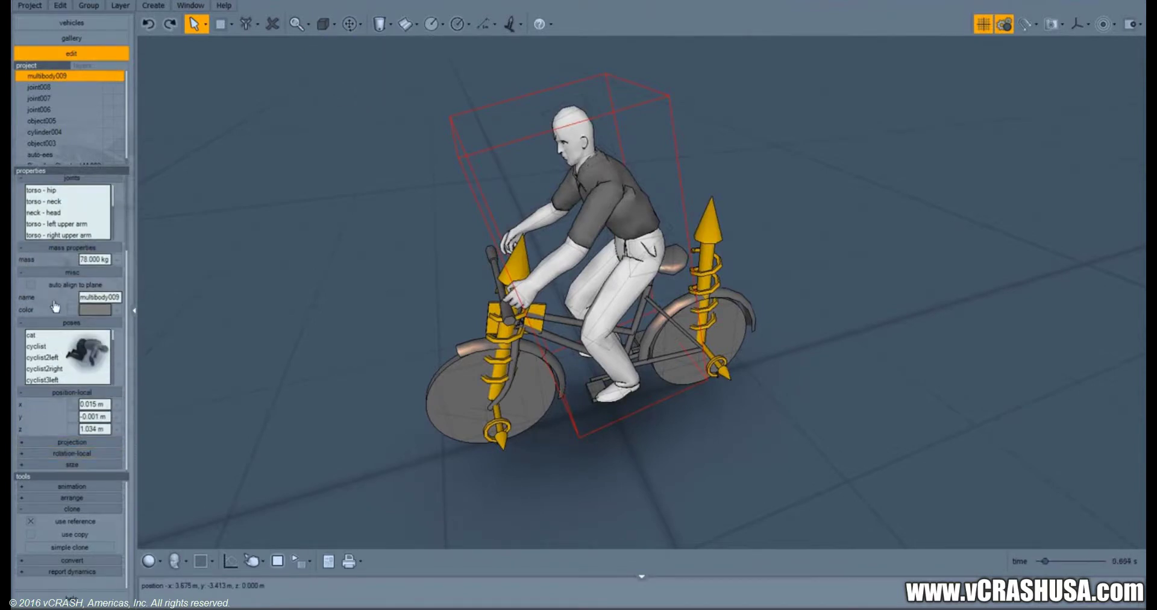
{"action": "scroll", "coordinate": [62, 267], "scroll_direction": "up", "scroll_amount": 3}
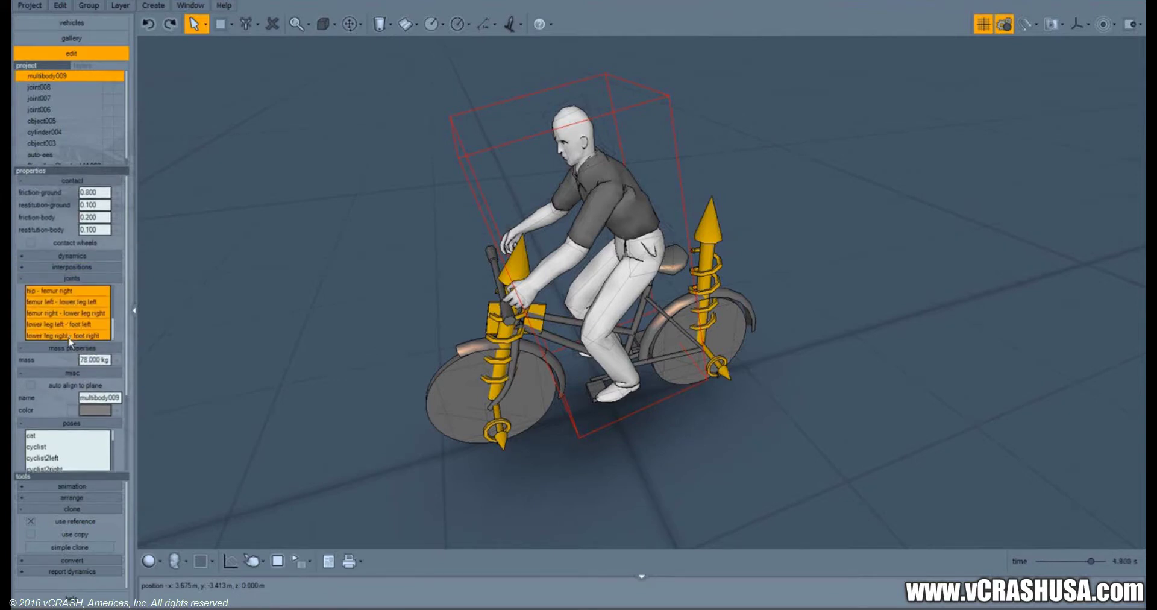
{"action": "left_click", "coordinate": [88, 327], "text": "ctrl"}
{"action": "scroll", "coordinate": [67, 392], "scroll_direction": "down", "scroll_amount": 4}
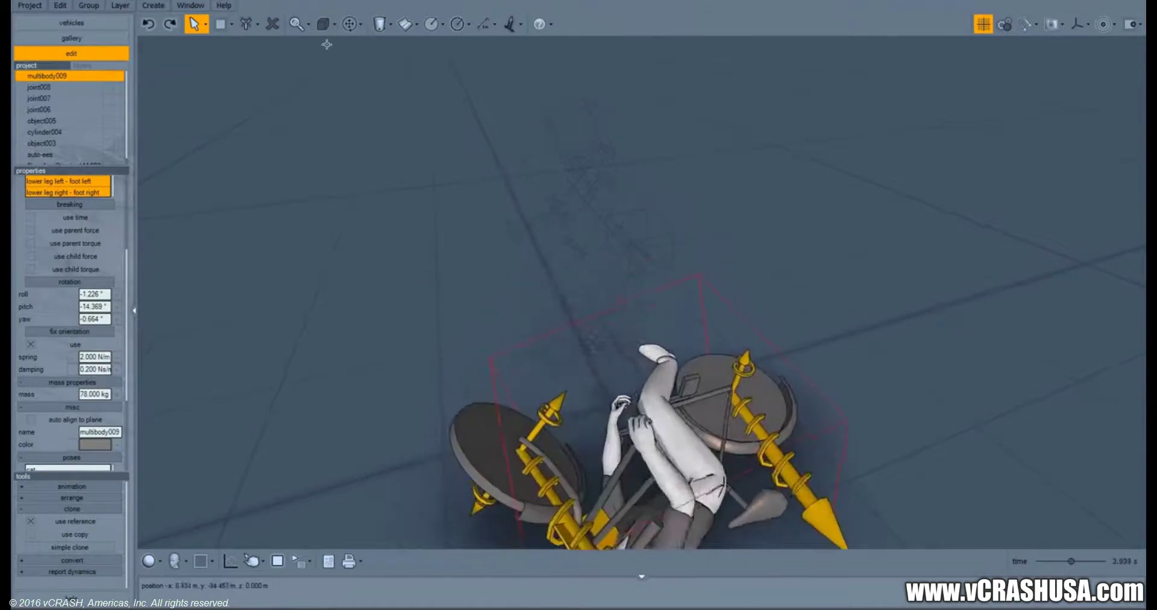
Switch to the hand tool, examine the simulated motion of the fallen bicycle and rider, and stop the simulation.
{"action": "left_click", "coordinate": [231, 24]}
{"action": "left_click", "coordinate": [205, 24]}
{"action": "left_click", "coordinate": [207, 85]}
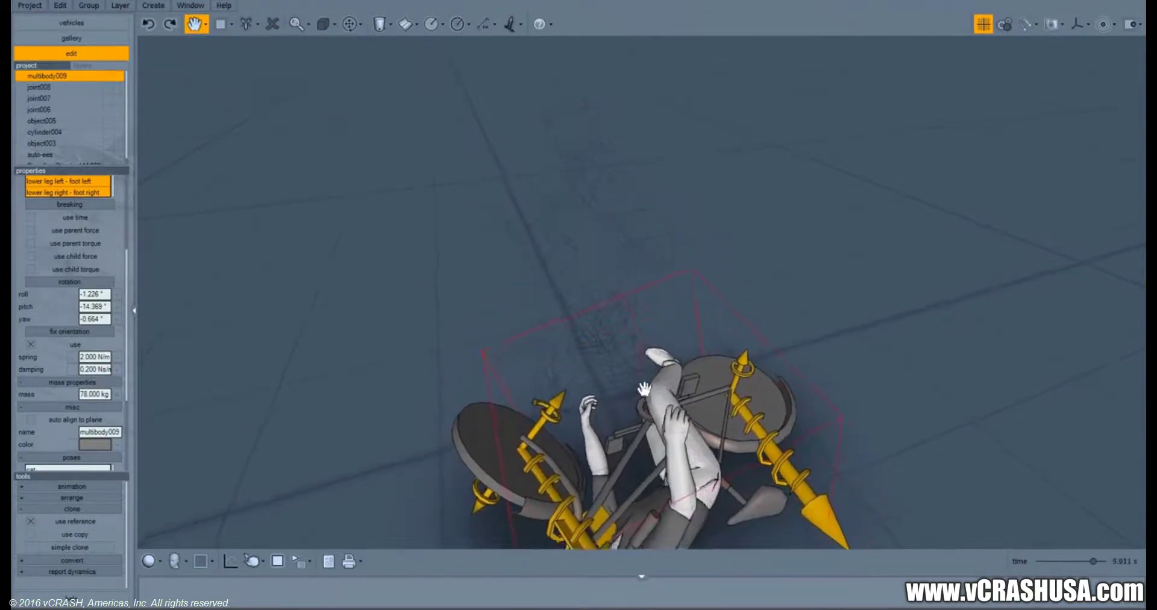
{"action": "scroll", "coordinate": [543, 271], "scroll_direction": "down", "scroll_amount": 3}
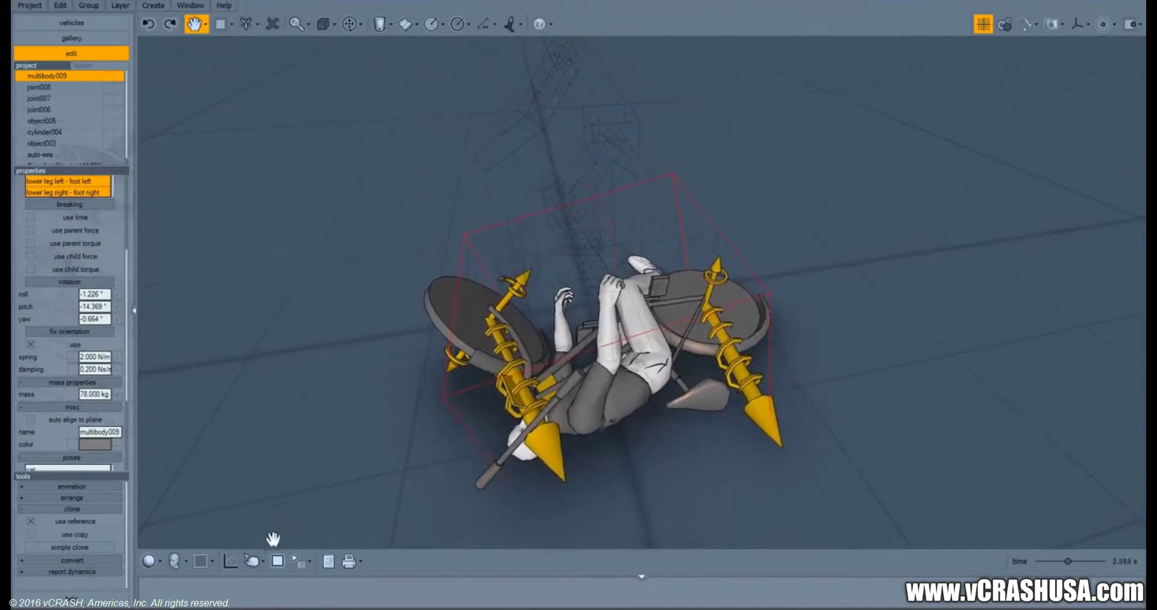
{"action": "left_click", "coordinate": [278, 561]}
{"action": "left_click_drag", "start_coordinate": [591, 328], "coordinate": [314, 308]}
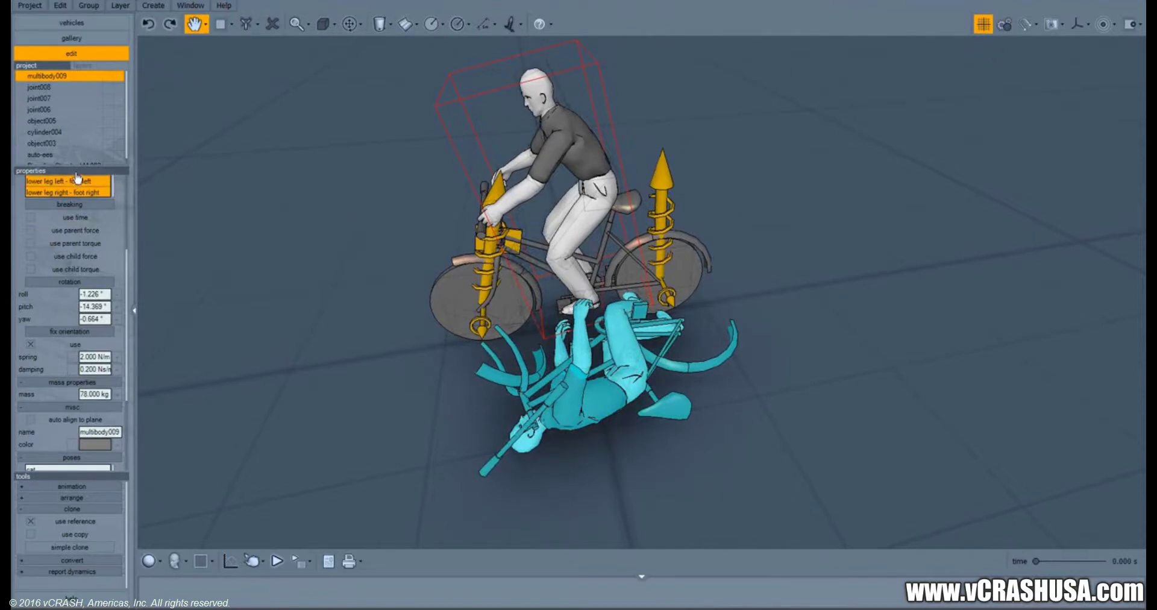
Enlarge the project list and group the rider, joints, rigid bodies and standard bicycle together, leaving out auto-ees.
{"action": "left_click_drag", "start_coordinate": [76, 175], "coordinate": [84, 284]}
{"action": "left_click_drag", "start_coordinate": [71, 79], "coordinate": [70, 145]}
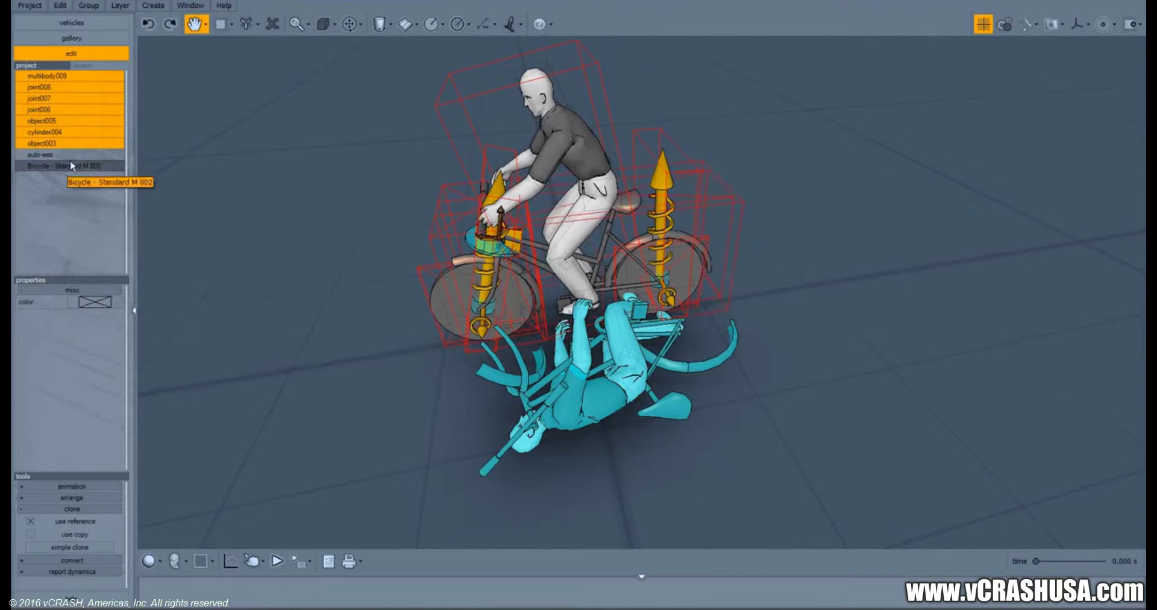
{"action": "left_click", "coordinate": [88, 5]}
{"action": "left_click", "coordinate": [105, 19]}
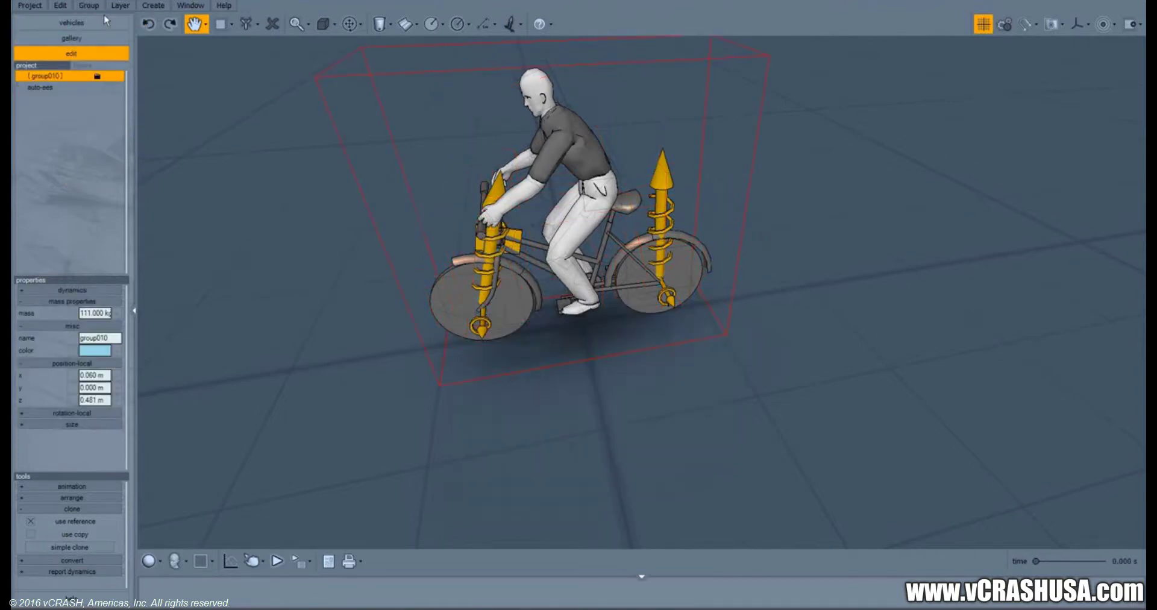
Return to the selection tool and give the bicycle-and-rider group an initial speed of about 13.9 km/h.
{"action": "scroll", "coordinate": [635, 263], "scroll_direction": "down", "scroll_amount": 5}
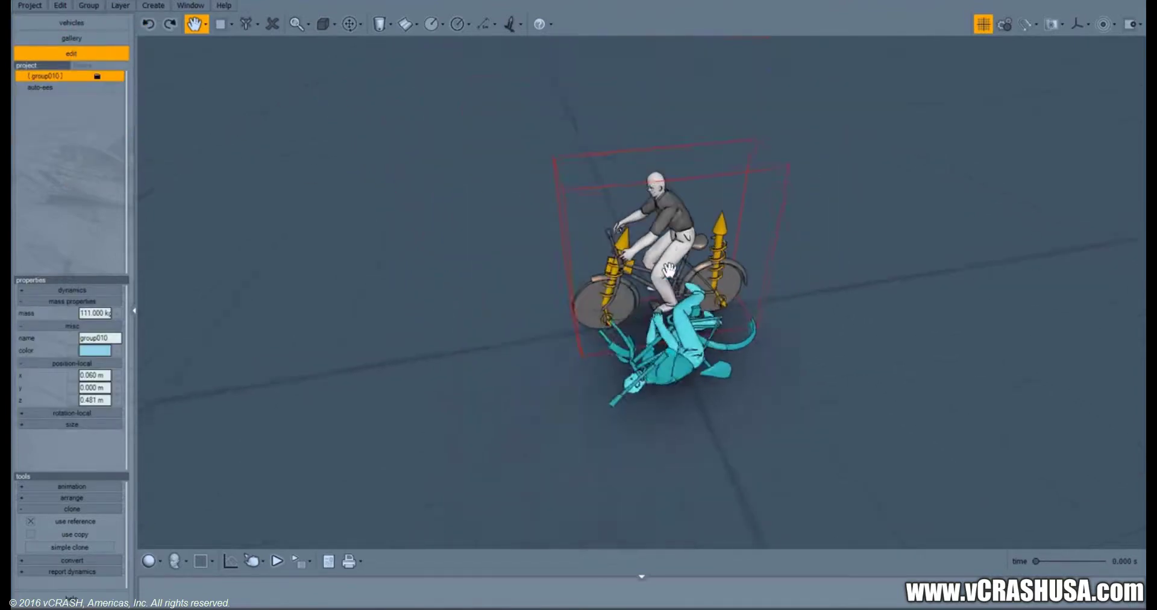
{"action": "mouse_move", "coordinate": [635, 263]}
{"action": "middle_mouse_down"}
{"action": "mouse_move", "coordinate": [568, 261]}
{"action": "mouse_move", "coordinate": [542, 283]}
{"action": "middle_mouse_up"}
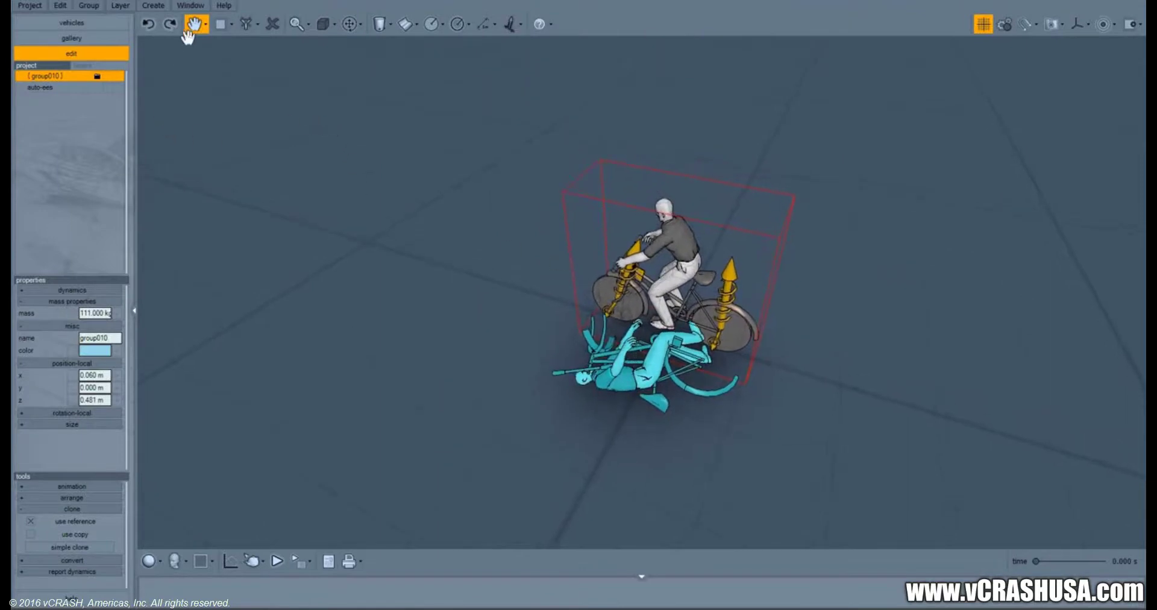
{"action": "left_click", "coordinate": [205, 24]}
{"action": "left_click", "coordinate": [204, 40]}
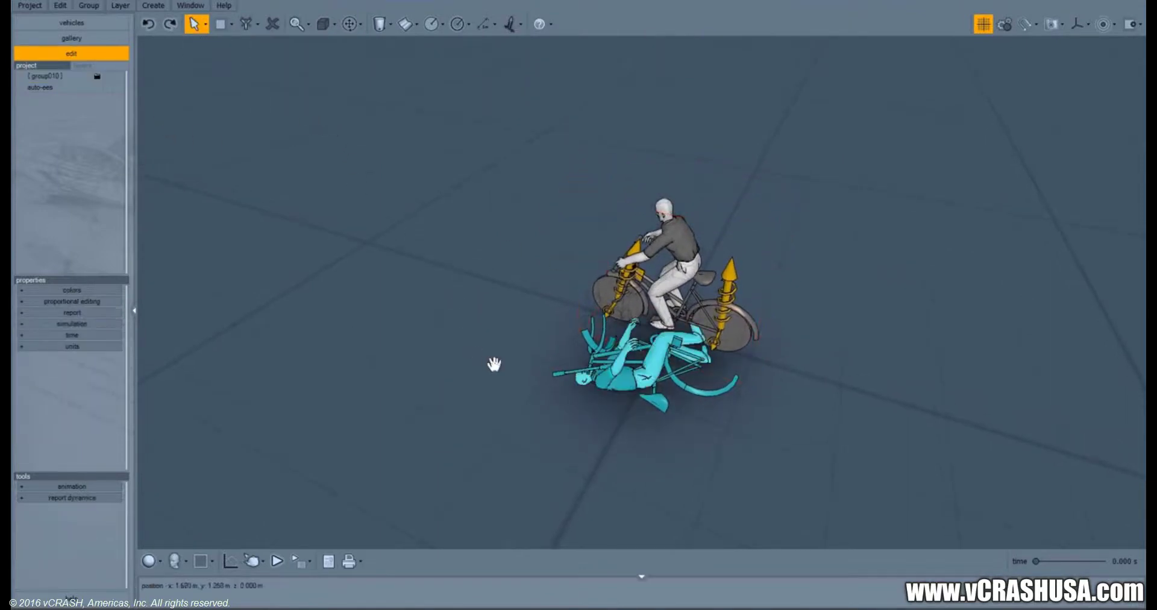
{"action": "right_click", "coordinate": [681, 313]}
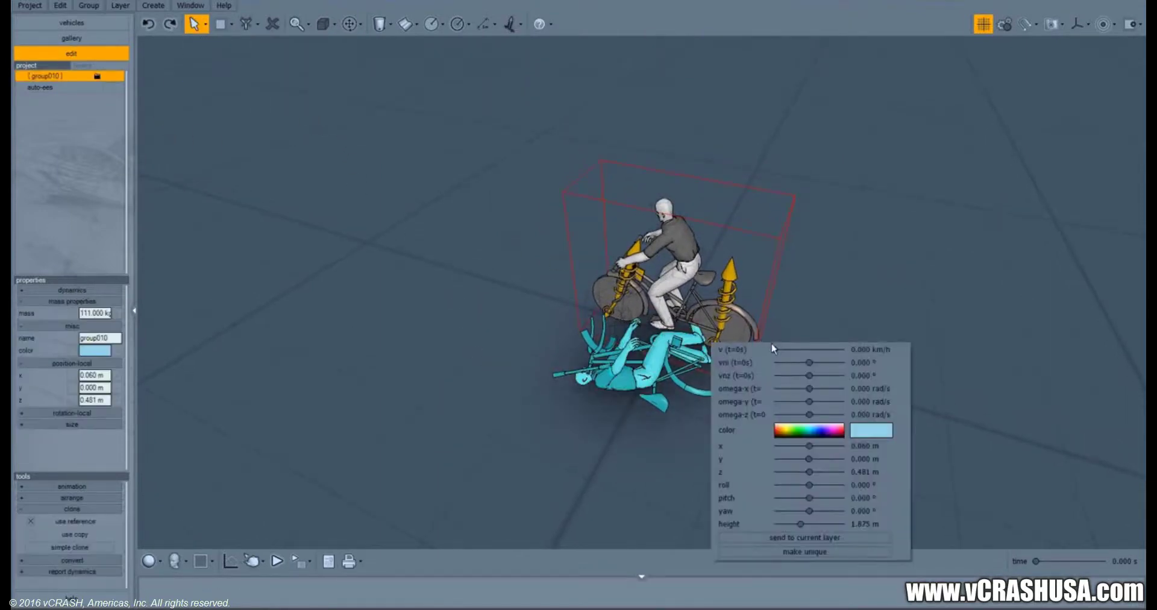
{"action": "left_click_drag", "start_coordinate": [775, 350], "coordinate": [779, 350]}
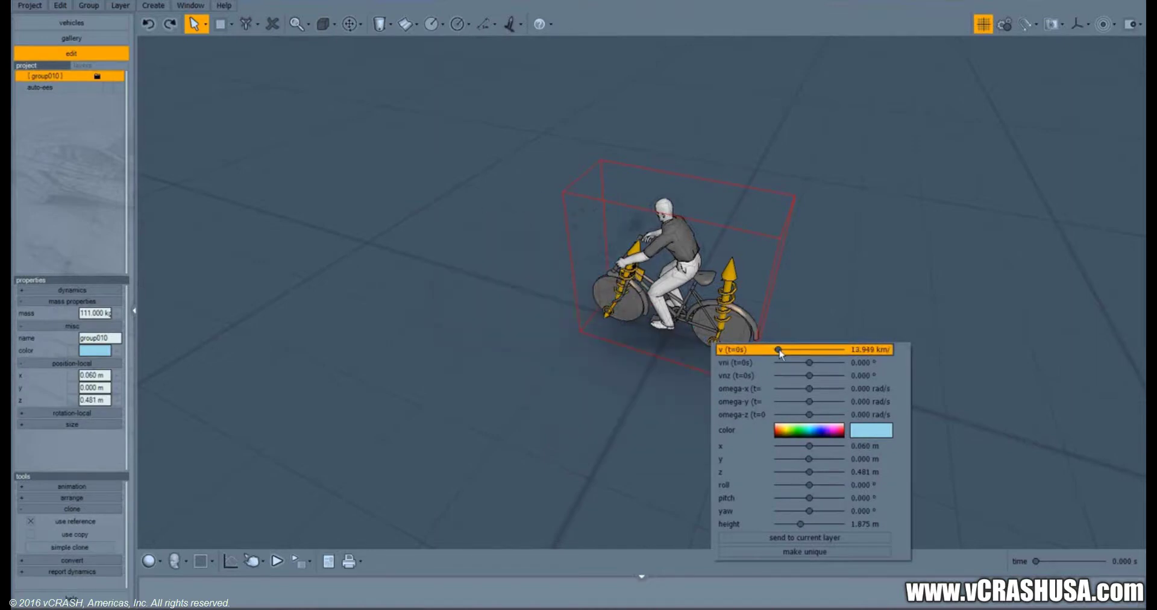
{"action": "left_click", "coordinate": [470, 361]}
Run the simulation of the moving bicycle and rider, then stop it and view both the start and fallen positions.
{"action": "middle_click_drag", "start_coordinate": [468, 362], "coordinate": [661, 399]}
{"action": "scroll", "coordinate": [648, 356], "scroll_direction": "up", "scroll_amount": 3}
{"action": "left_click_drag", "start_coordinate": [661, 399], "coordinate": [414, 515]}
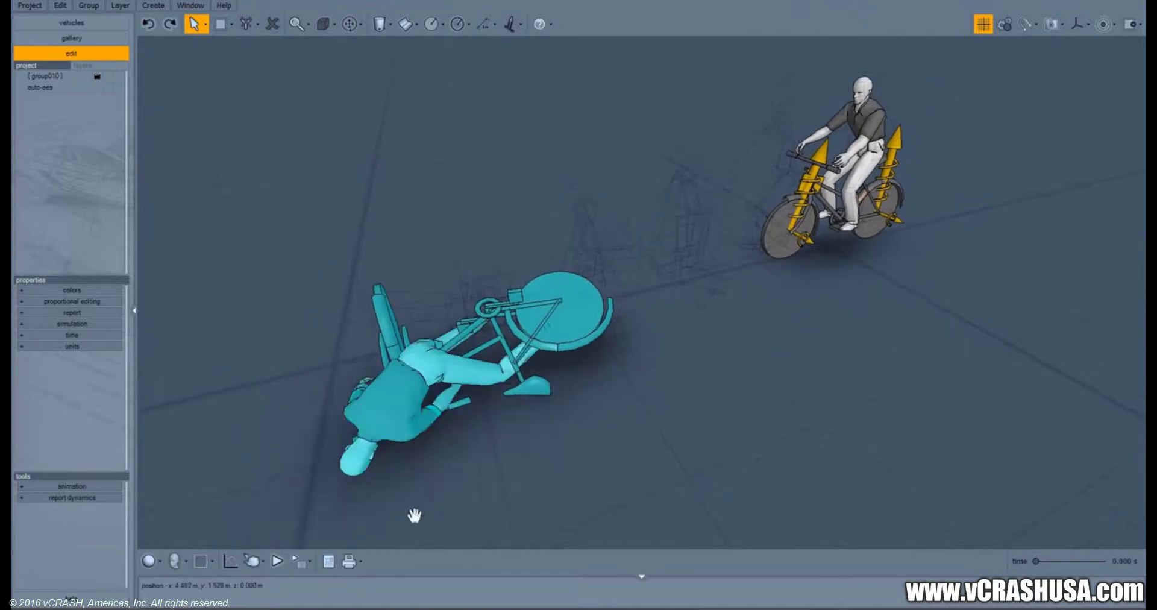
{"action": "left_click", "coordinate": [277, 560]}
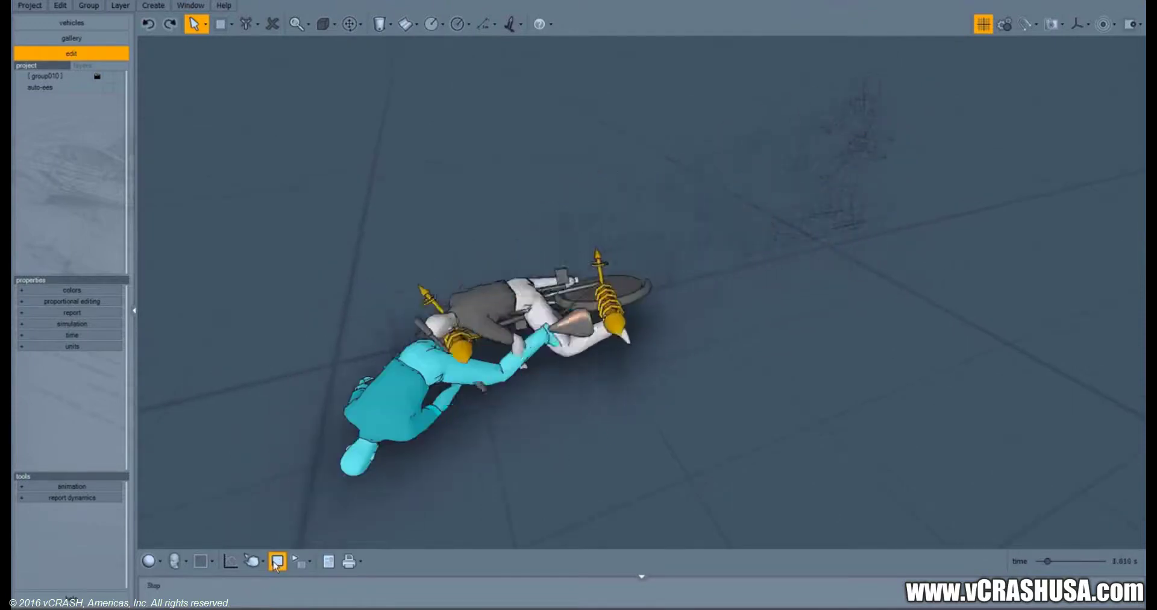
{"action": "left_click", "coordinate": [275, 565]}
{"action": "scroll", "coordinate": [757, 377], "scroll_direction": "down", "scroll_amount": 2}
{"action": "middle_click_drag", "start_coordinate": [687, 426], "coordinate": [740, 382], "text": "alt"}
{"action": "left_click_drag", "start_coordinate": [740, 383], "coordinate": [765, 373]}
Add an Audi A2 from the car models to the scene in front of the bicycle.
{"action": "left_click", "coordinate": [71, 22]}
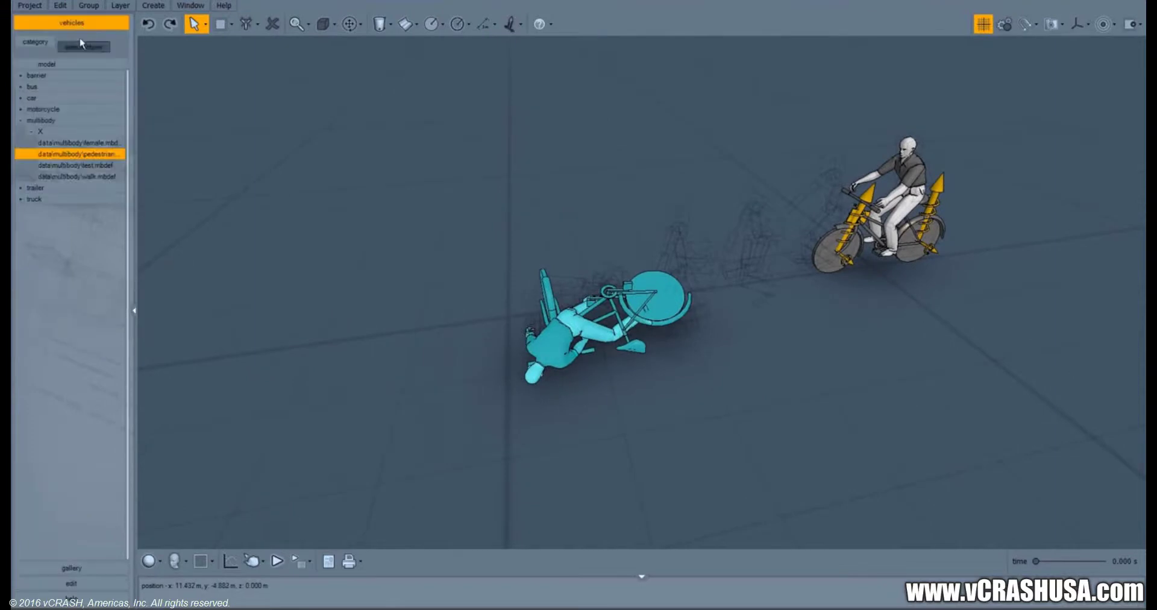
{"action": "left_click", "coordinate": [20, 99]}
{"action": "left_click", "coordinate": [31, 165]}
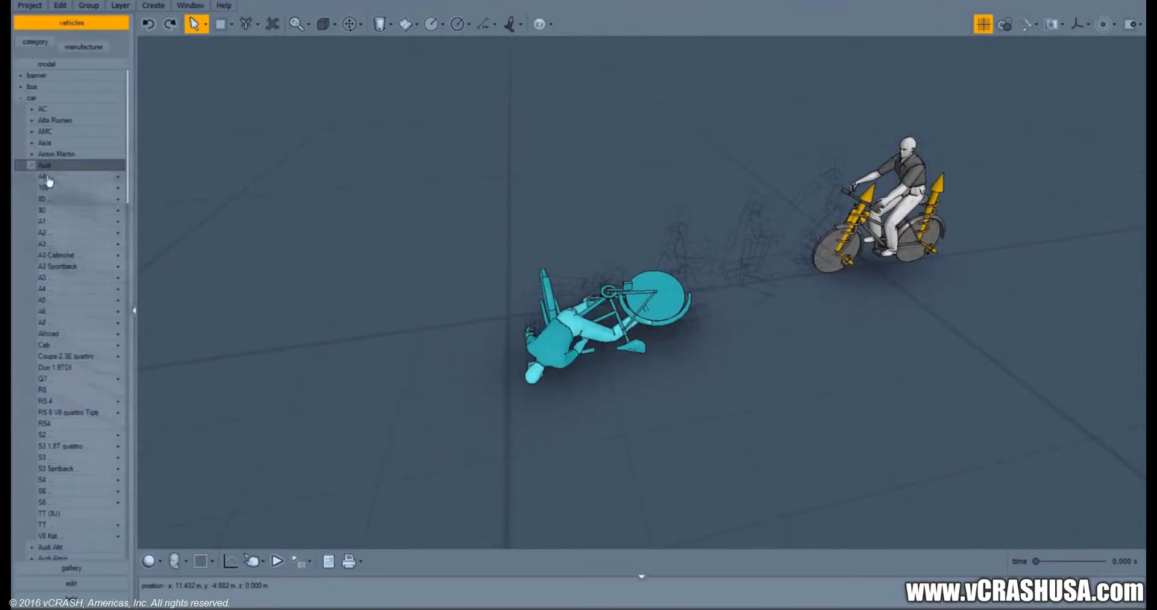
{"action": "left_click_drag", "start_coordinate": [42, 233], "coordinate": [739, 383]}
{"action": "left_click_drag", "start_coordinate": [818, 407], "coordinate": [752, 446]}
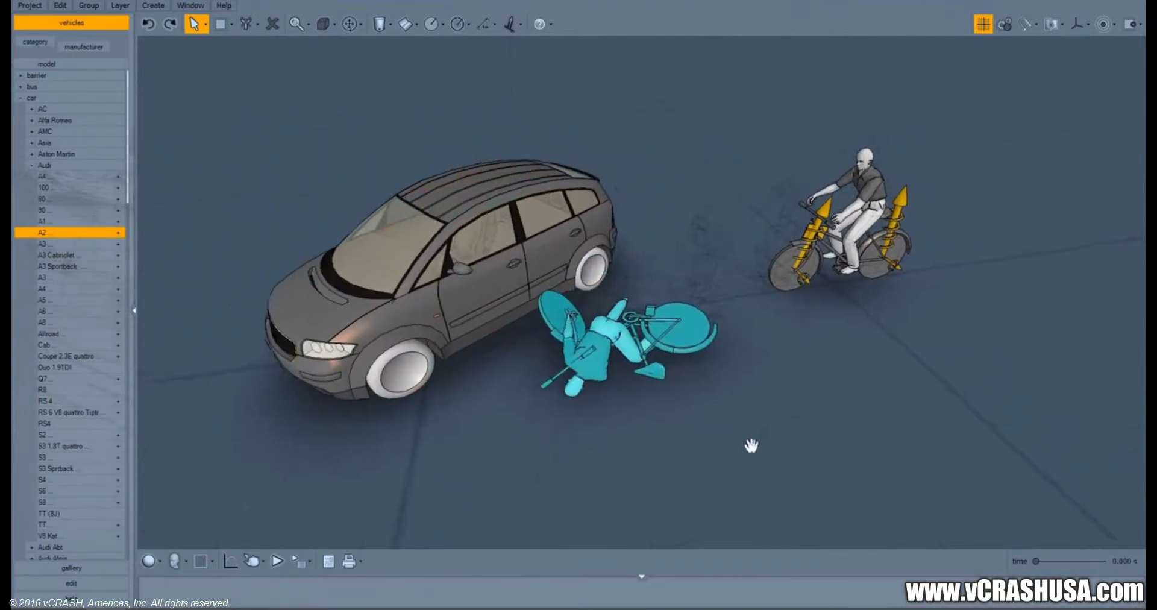
{"action": "right_click_drag", "start_coordinate": [752, 446], "coordinate": [757, 424]}
{"action": "left_click_drag", "start_coordinate": [757, 423], "coordinate": [730, 444]}
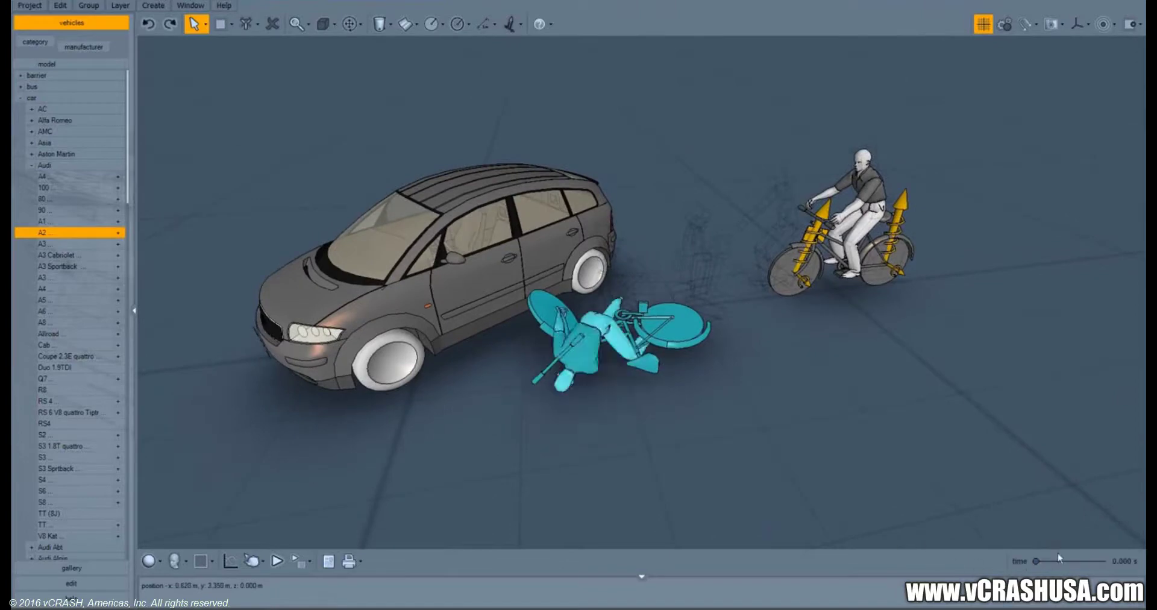
Test the simulation with the car, then rotate the Audi to face the bicycle and move it farther away.
{"action": "left_click", "coordinate": [276, 561]}
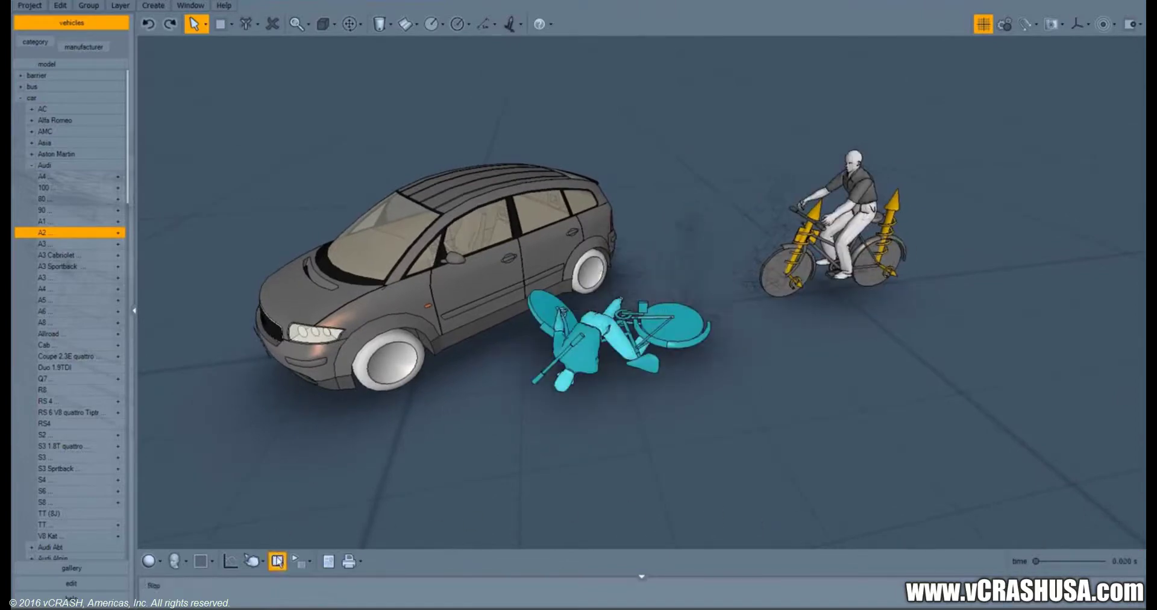
{"action": "left_click", "coordinate": [277, 561]}
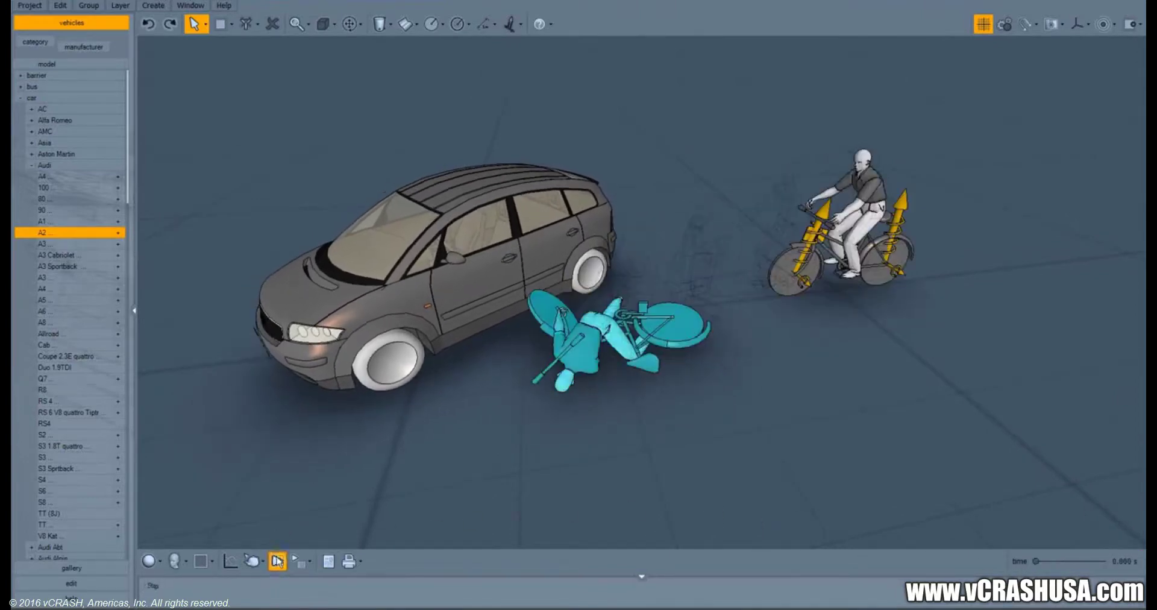
{"action": "left_click", "coordinate": [521, 379]}
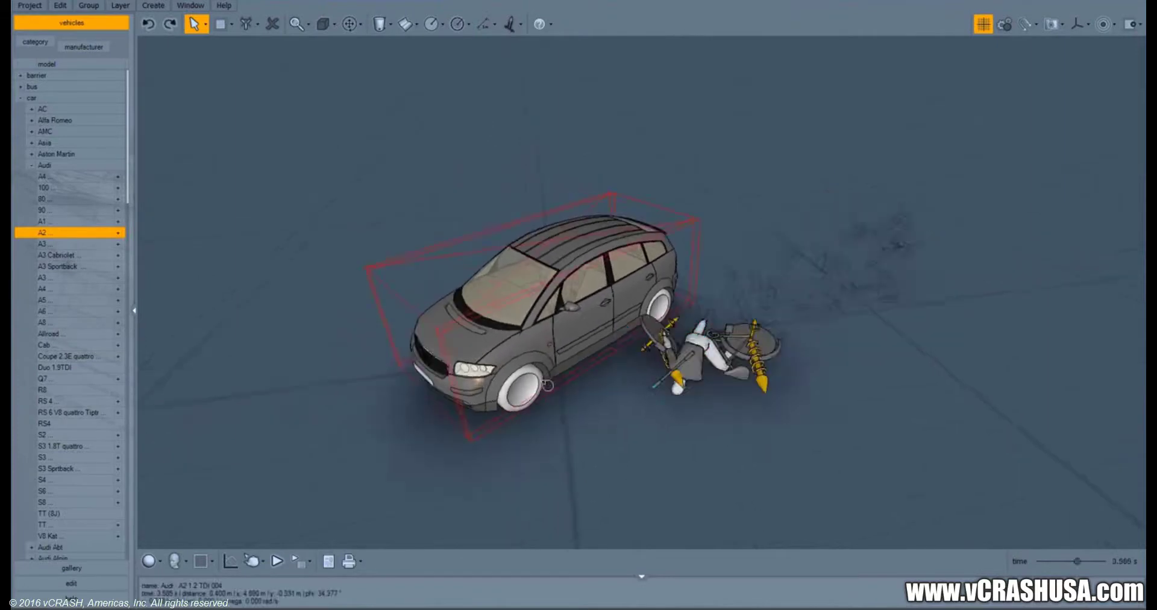
{"action": "left_click_drag", "start_coordinate": [521, 379], "coordinate": [694, 481]}
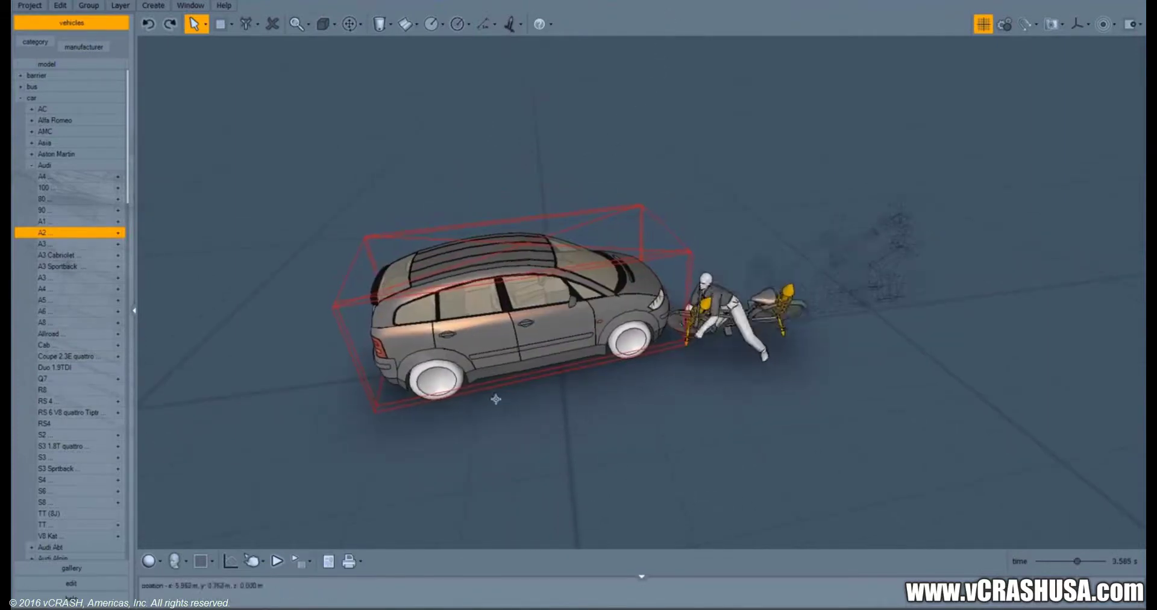
{"action": "left_click_drag", "start_coordinate": [517, 325], "coordinate": [391, 363]}
Give the Audi an initial speed of about 53 km/h and the maximum pedal position, and adjust its starting position.
{"action": "right_click", "coordinate": [391, 364]}
{"action": "left_click_drag", "start_coordinate": [481, 369], "coordinate": [497, 370]}
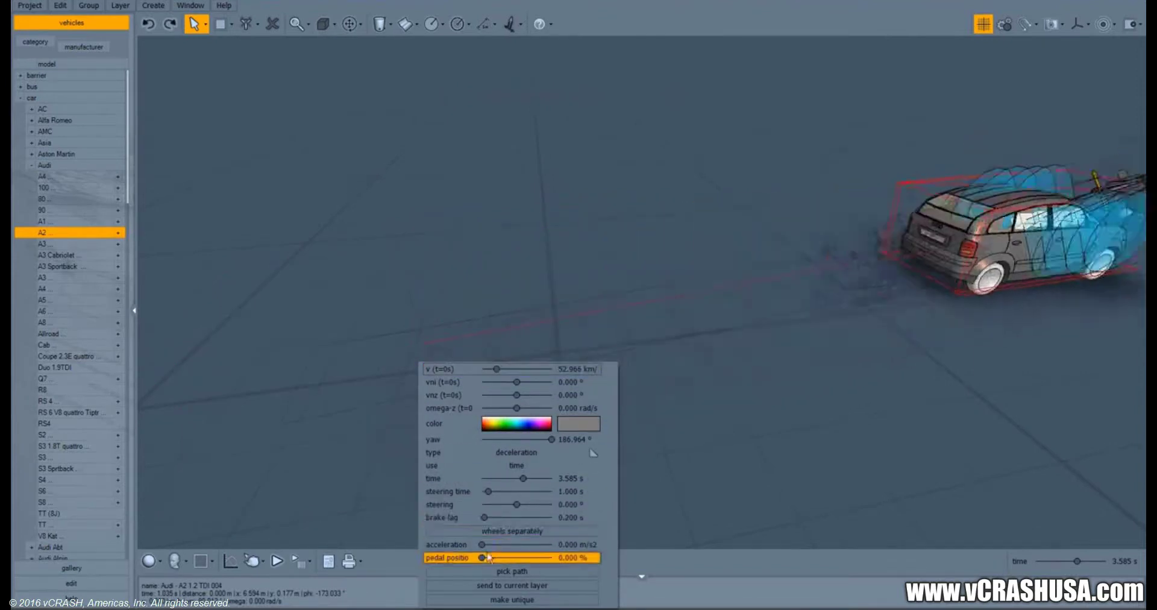
{"action": "left_click_drag", "start_coordinate": [482, 558], "coordinate": [553, 558]}
{"action": "left_click", "coordinate": [806, 489]}
{"action": "middle_click_drag", "start_coordinate": [806, 401], "coordinate": [700, 442]}
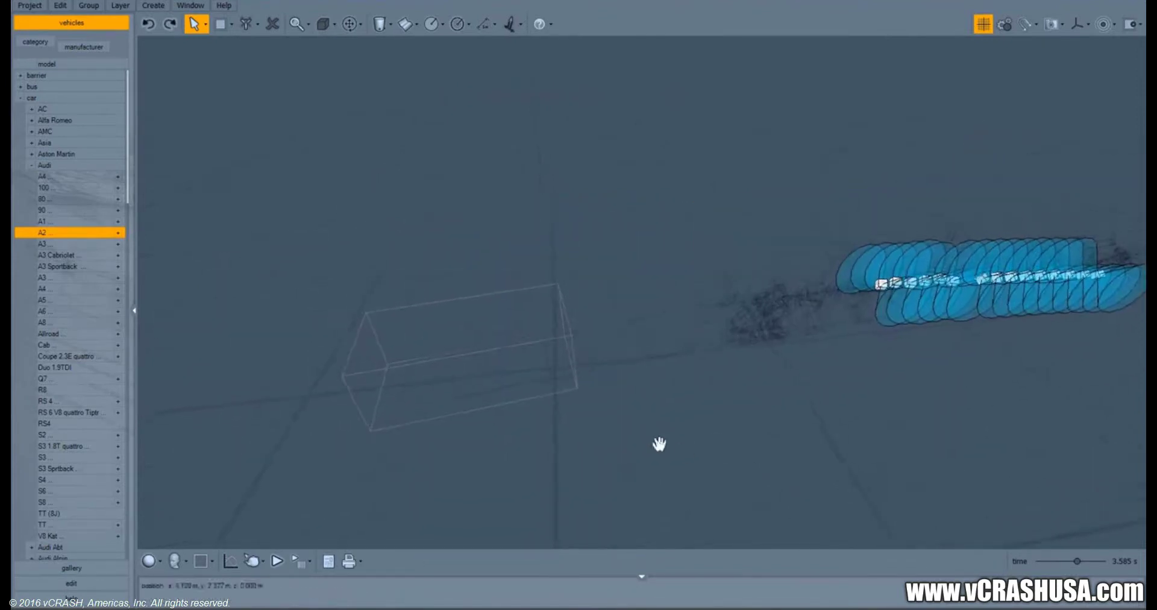
{"action": "left_click_drag", "start_coordinate": [534, 354], "coordinate": [482, 358]}
{"action": "middle_click_drag", "start_coordinate": [805, 438], "coordinate": [692, 411]}
{"action": "middle_click_drag", "start_coordinate": [988, 415], "coordinate": [586, 385]}
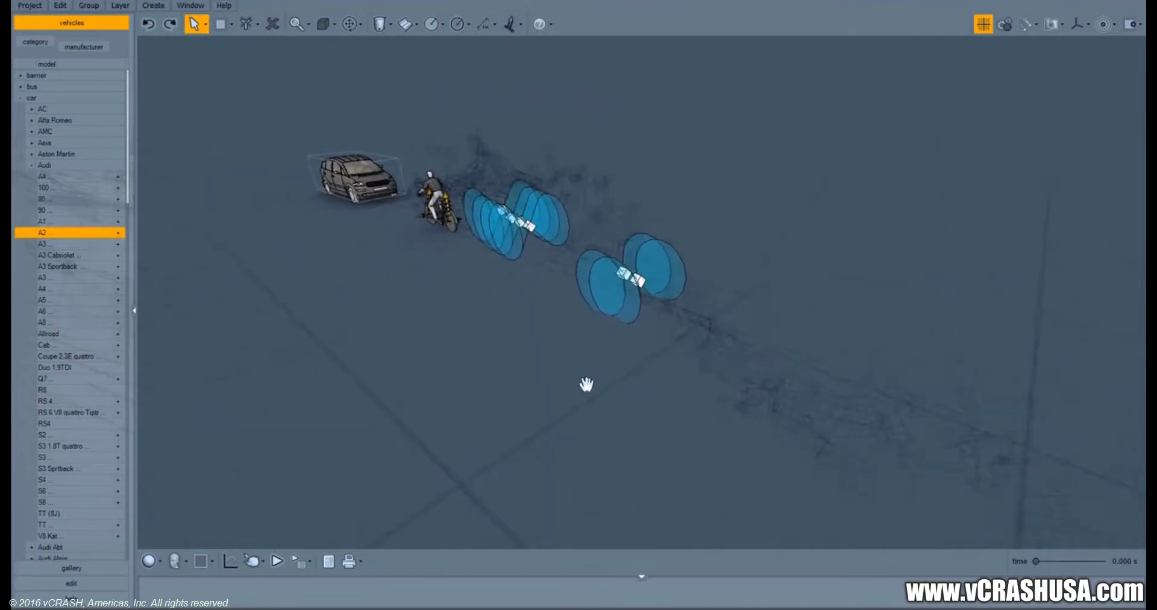
Hide the auto-ees contact markers from the project list and set the playback speed to 1/8x.
{"action": "left_click", "coordinate": [88, 583]}
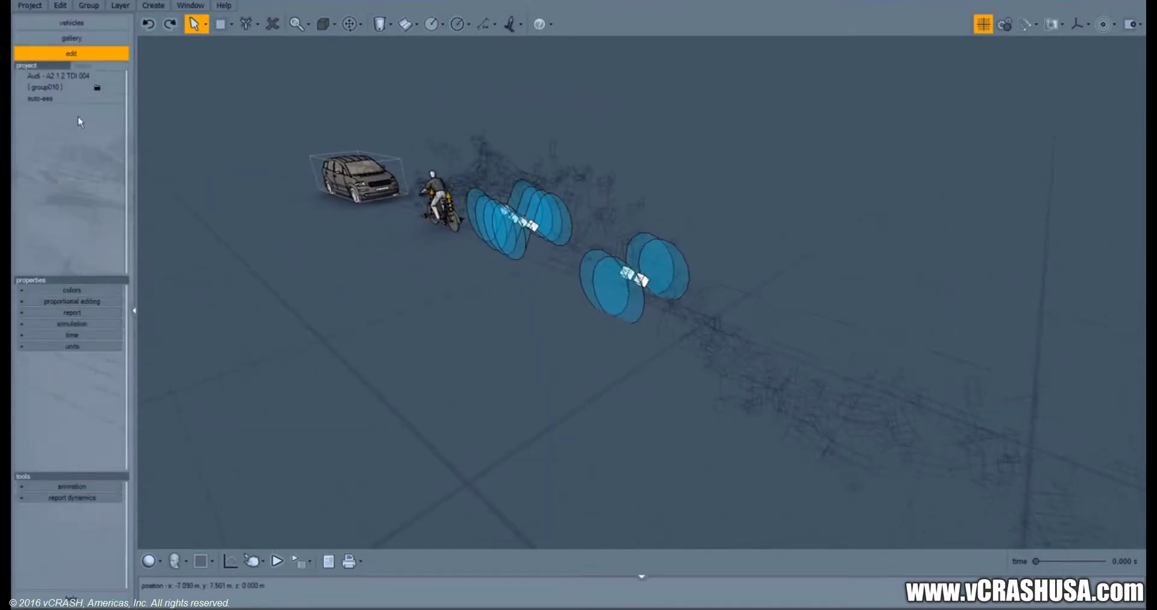
{"action": "left_click", "coordinate": [109, 101]}
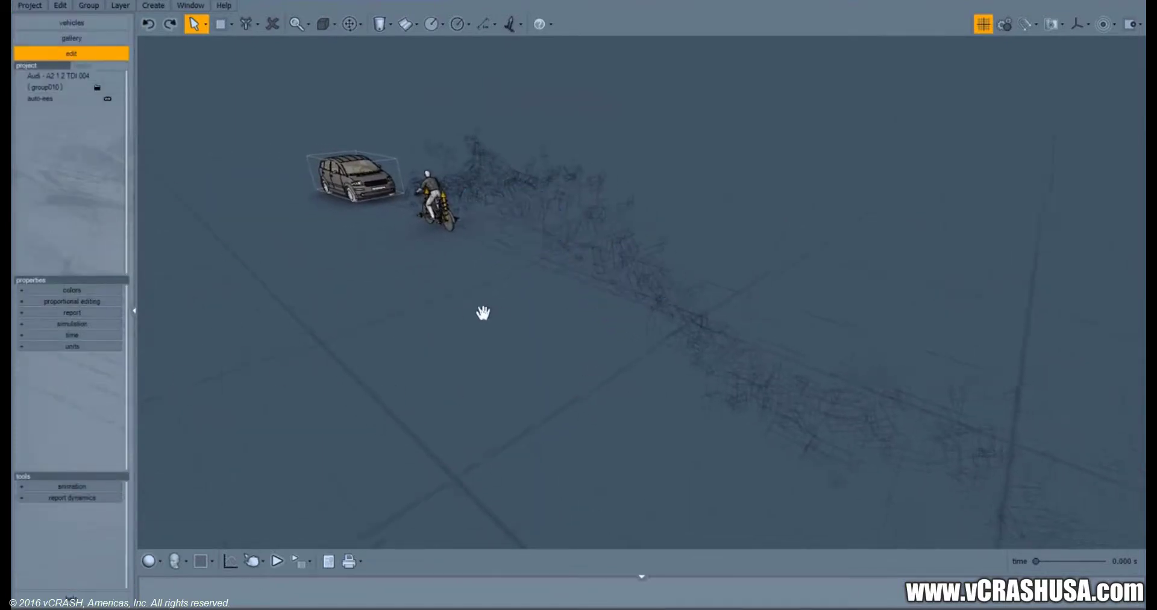
{"action": "left_click_drag", "start_coordinate": [480, 310], "coordinate": [410, 357]}
{"action": "left_click", "coordinate": [307, 561]}
{"action": "left_click", "coordinate": [410, 450]}
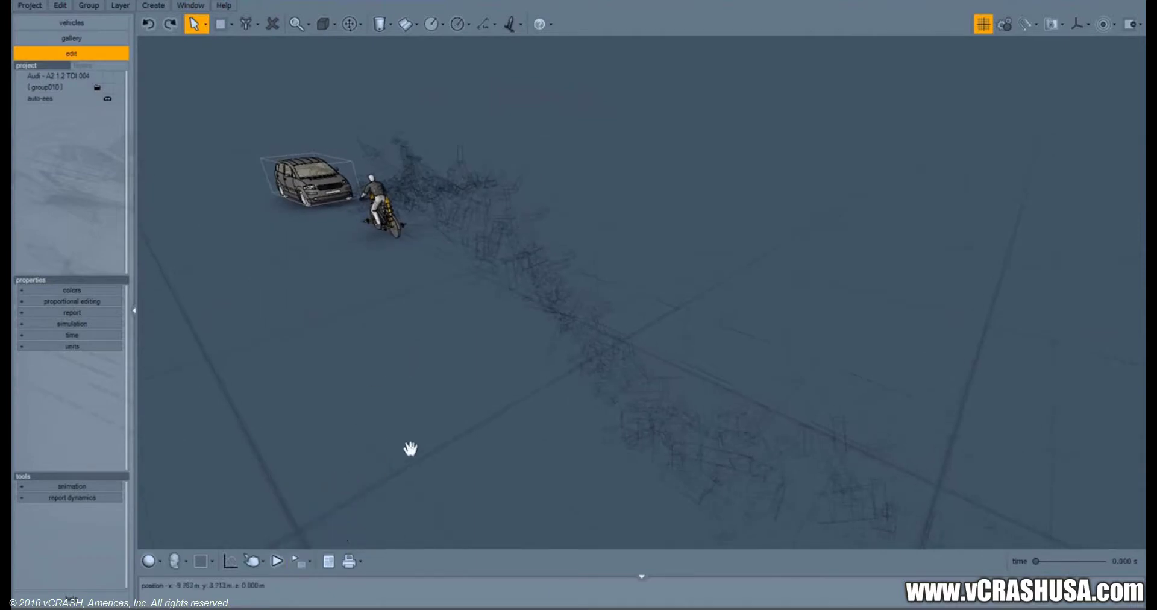
Play the collision in slow motion and follow the car, rider and bicycle closely from several angles.
{"action": "middle_click_drag", "start_coordinate": [376, 374], "coordinate": [432, 418], "text": "alt"}
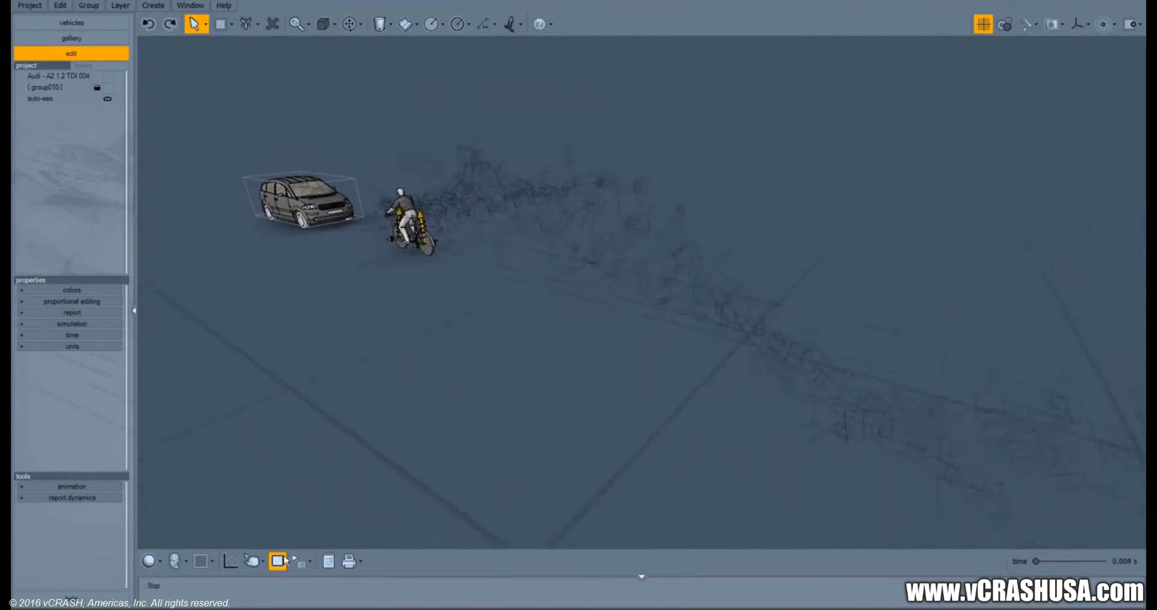
{"action": "scroll", "coordinate": [349, 263], "scroll_direction": "up", "scroll_amount": 3}
{"action": "middle_click_drag", "start_coordinate": [362, 271], "coordinate": [607, 400]}
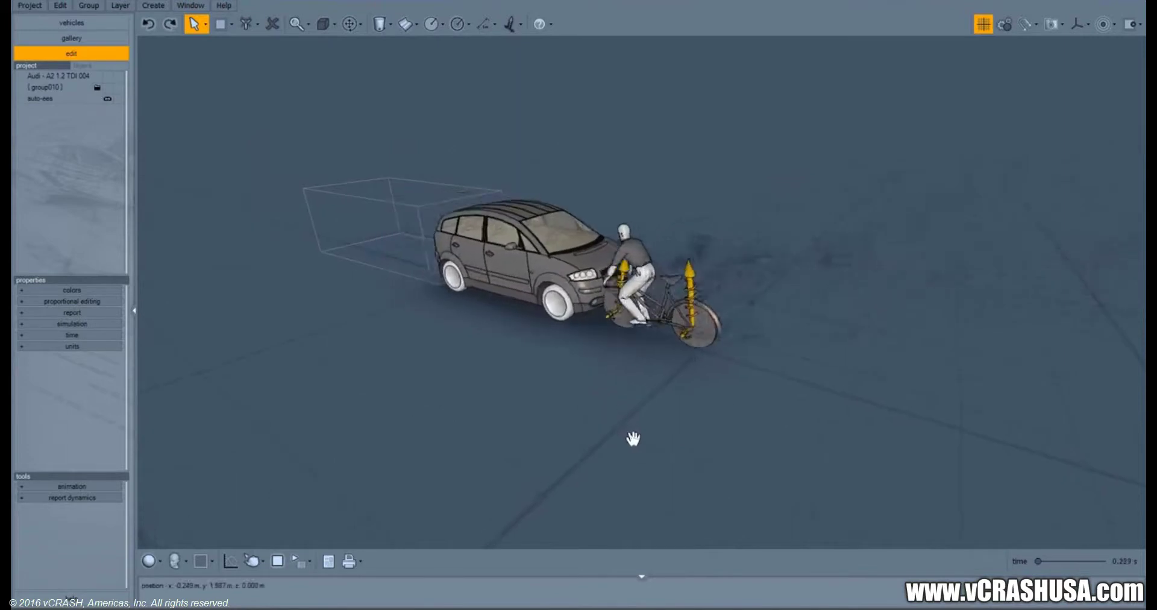
{"action": "middle_click_drag", "start_coordinate": [666, 455], "coordinate": [697, 432], "text": "alt"}
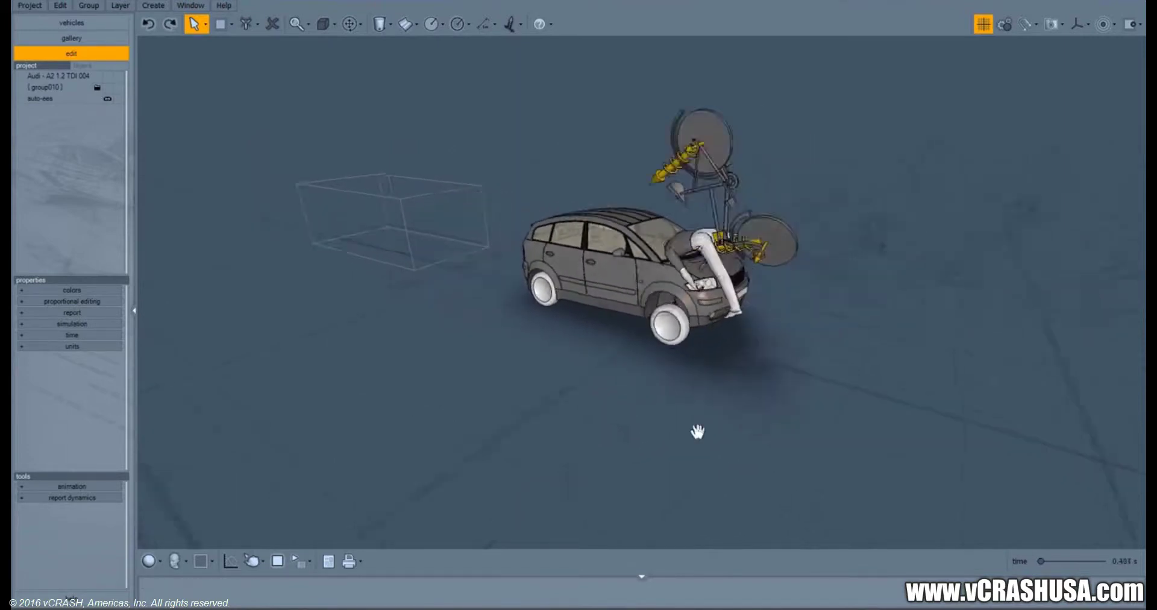
{"action": "left_click_drag", "start_coordinate": [697, 432], "coordinate": [607, 379]}
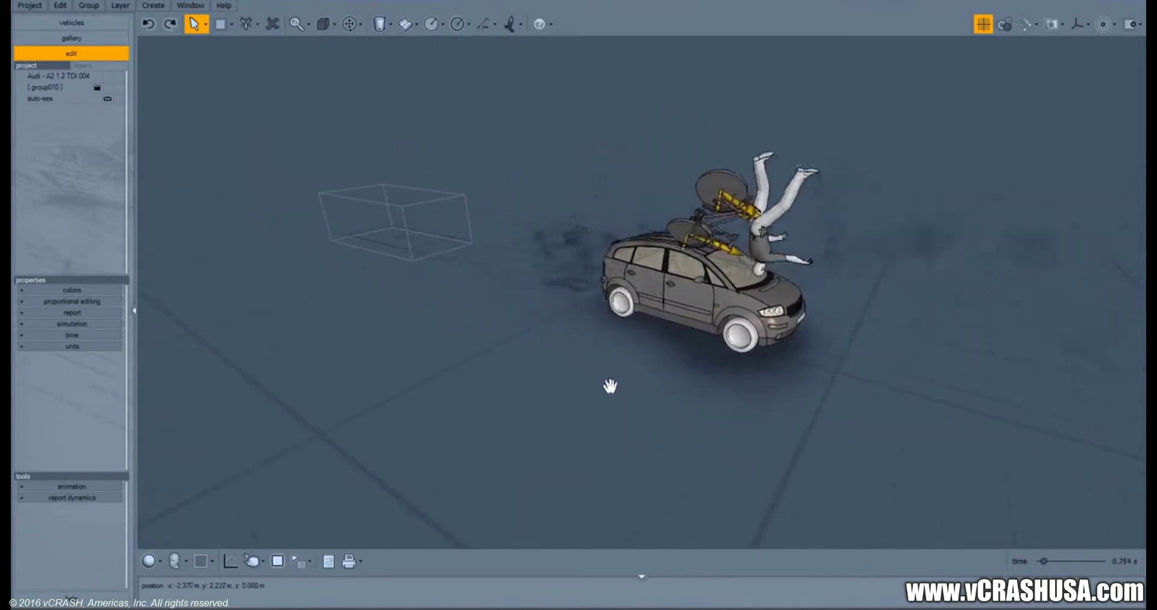
{"action": "left_click_drag", "start_coordinate": [609, 386], "coordinate": [684, 401]}
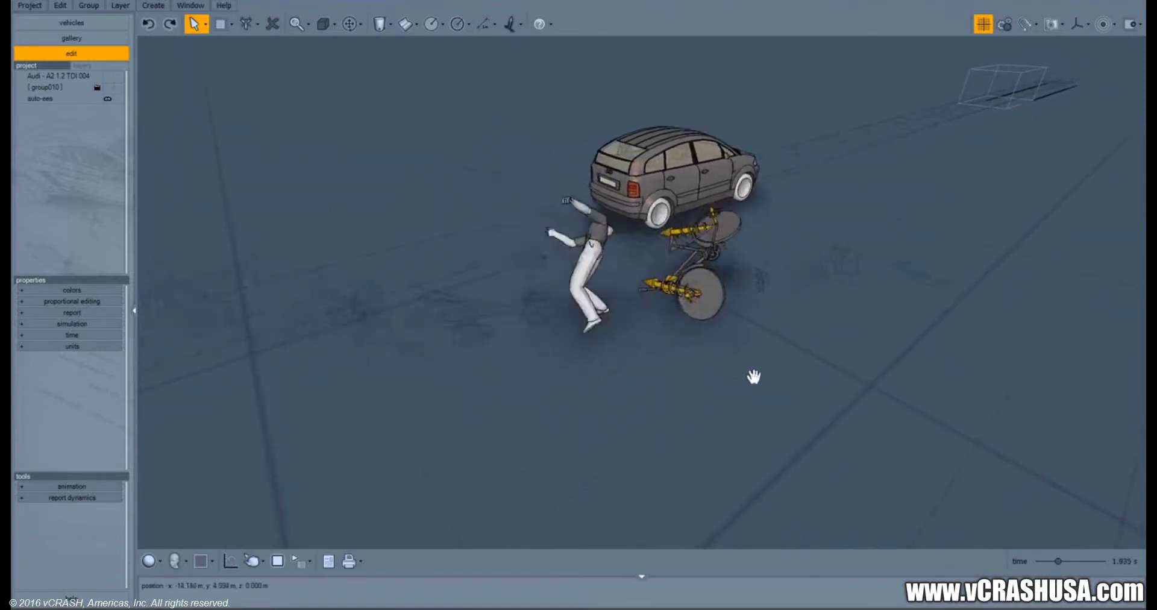
Set the playback speed to 1x and change the render mode to Hidden Lines.
{"action": "left_click", "coordinate": [310, 561]}
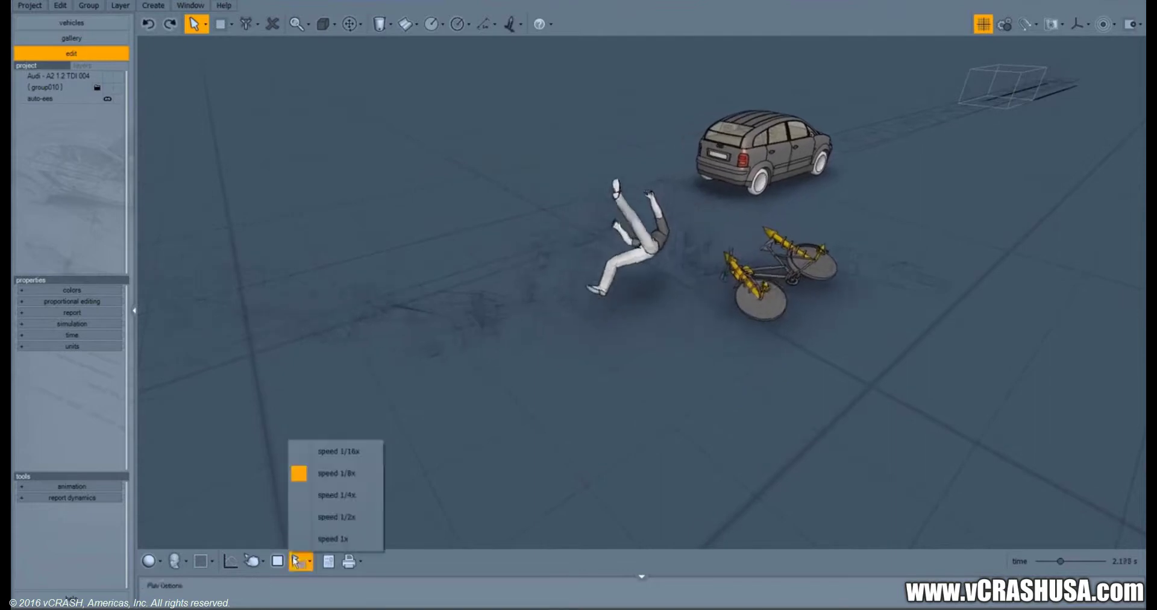
{"action": "left_click", "coordinate": [336, 535]}
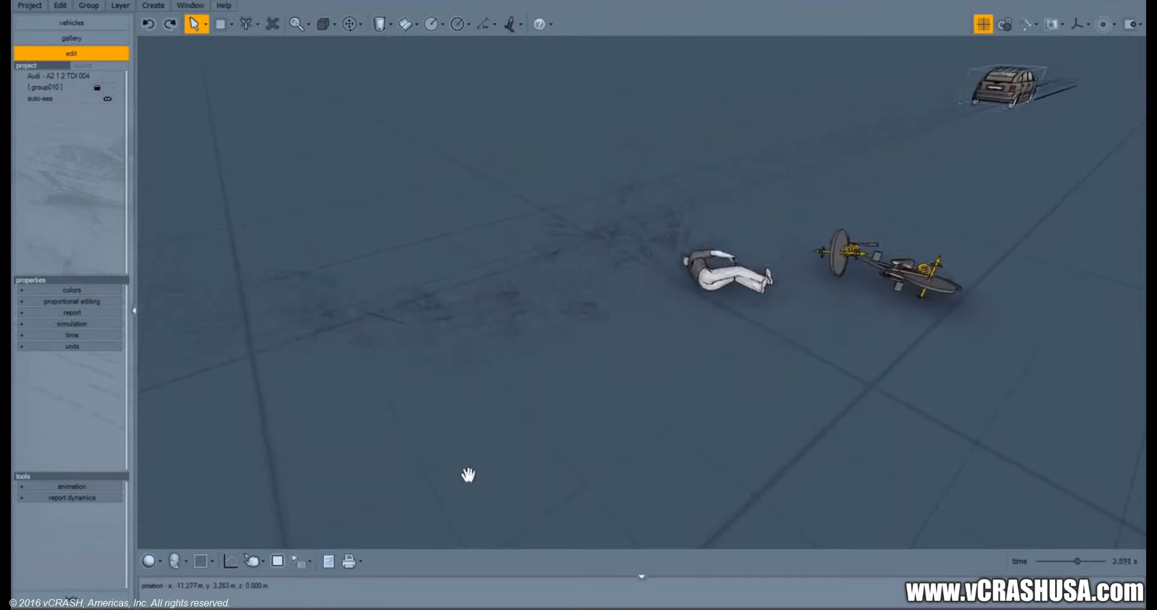
{"action": "left_click", "coordinate": [156, 561]}
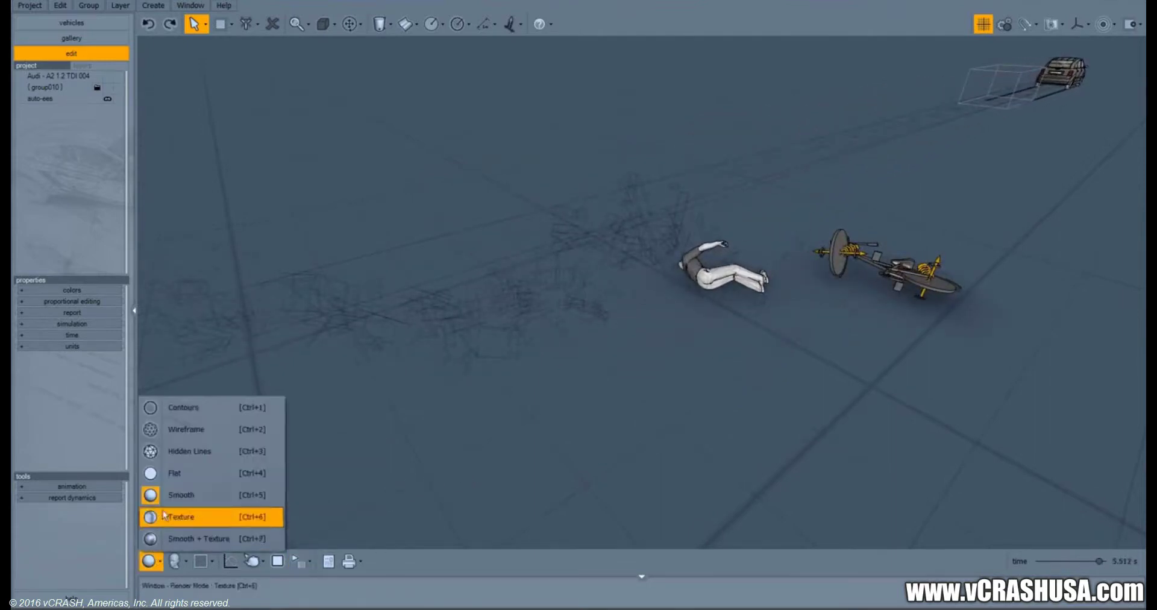
{"action": "left_click", "coordinate": [180, 450]}
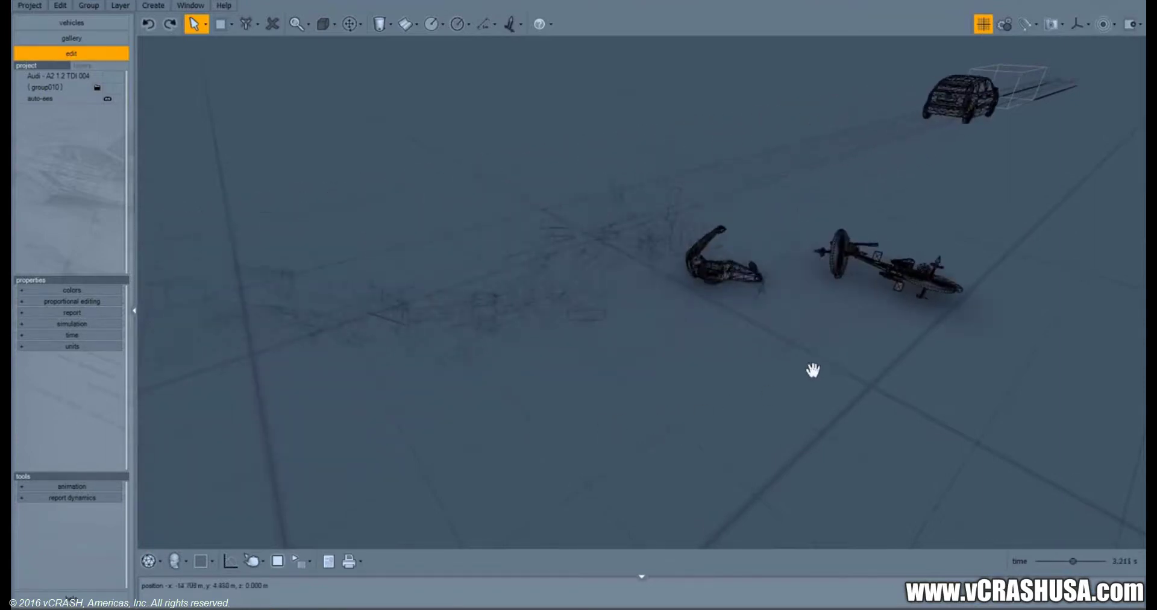
Play the collision in Hidden Lines mode and examine the car, rider and bicycle from several angles.
{"action": "left_click_drag", "start_coordinate": [813, 370], "coordinate": [638, 488]}
{"action": "right_click_drag", "start_coordinate": [639, 488], "coordinate": [370, 448]}
{"action": "left_click_drag", "start_coordinate": [323, 341], "coordinate": [507, 412]}
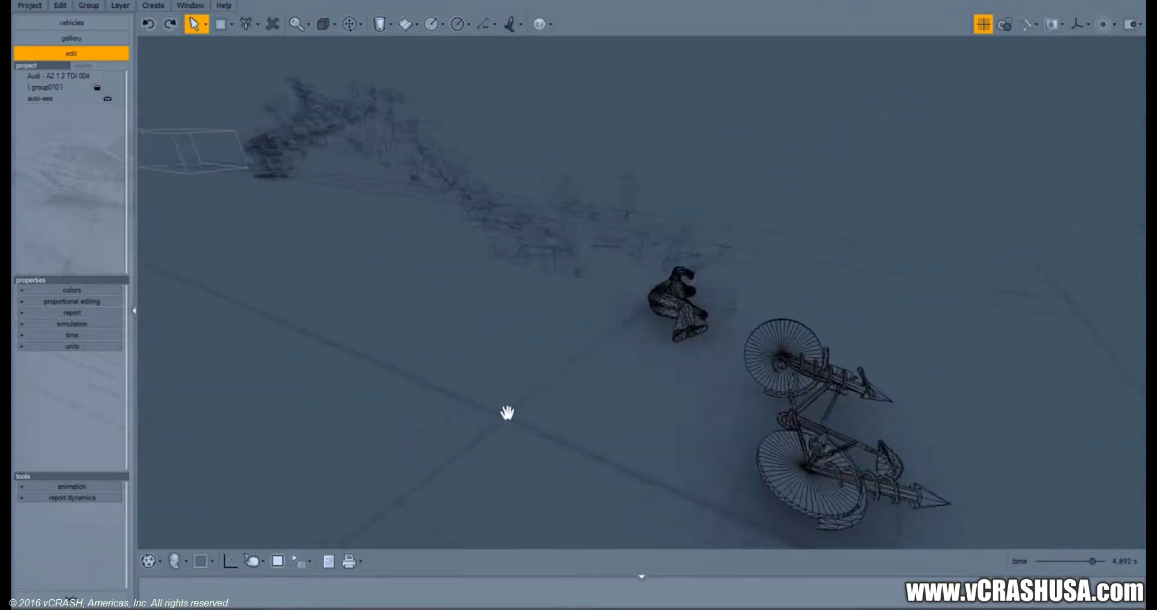
{"action": "middle_click_drag", "start_coordinate": [507, 412], "coordinate": [424, 392]}
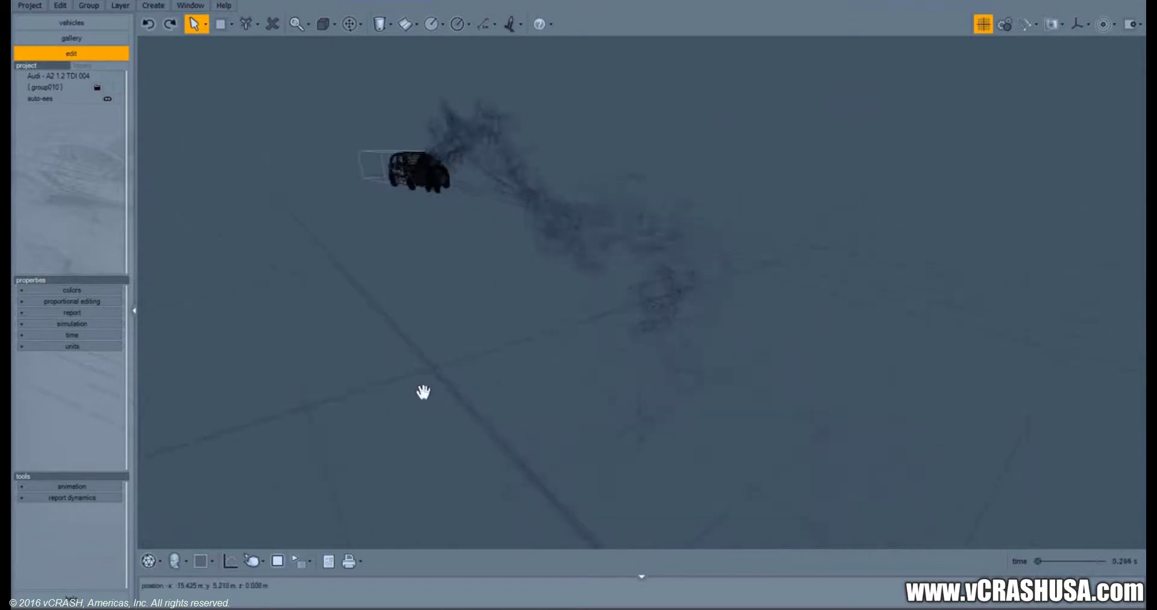
Switch the render mode to shaded surfaces with outlines, replay the collision from the beginning and stop the playback.
{"action": "left_click", "coordinate": [148, 561]}
{"action": "left_click", "coordinate": [163, 491]}
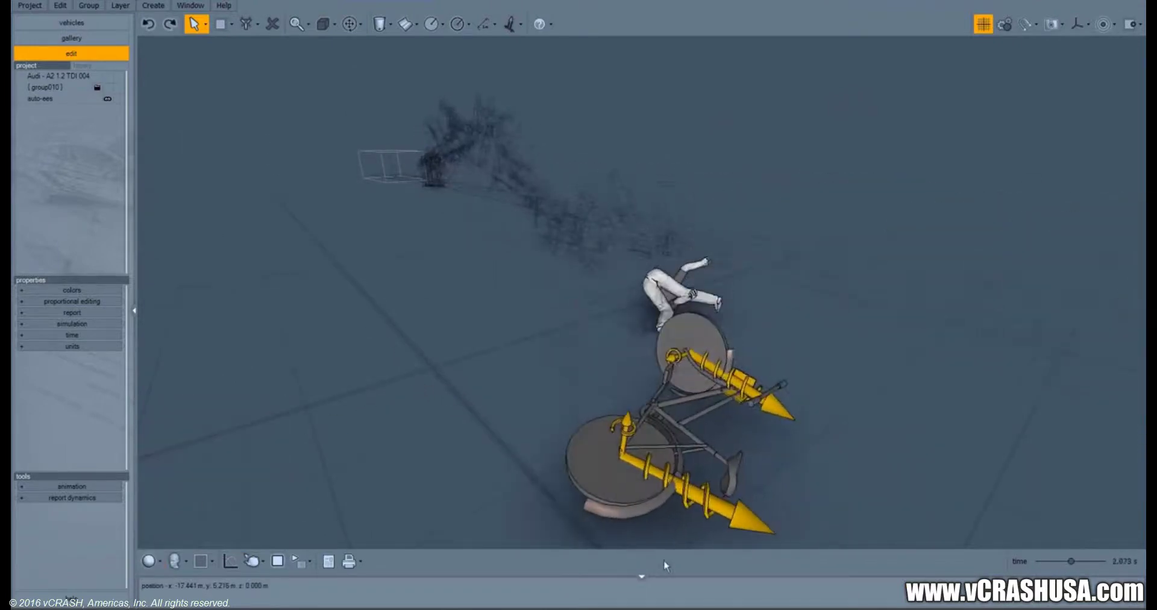
{"action": "left_click_drag", "start_coordinate": [1077, 562], "coordinate": [931, 559]}
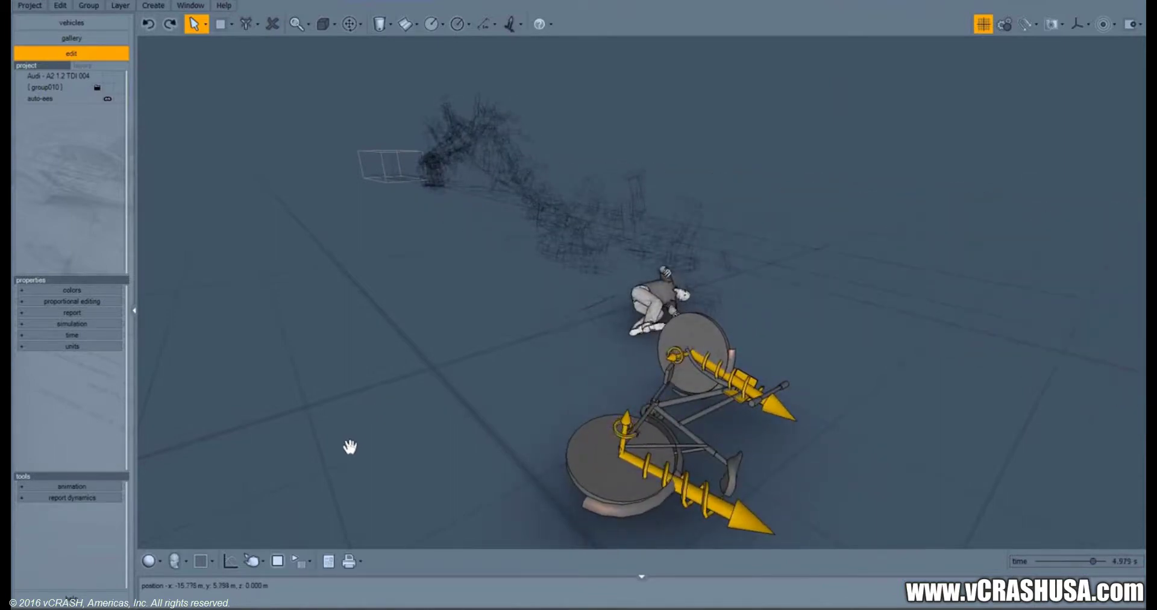
{"action": "left_click", "coordinate": [284, 561]}
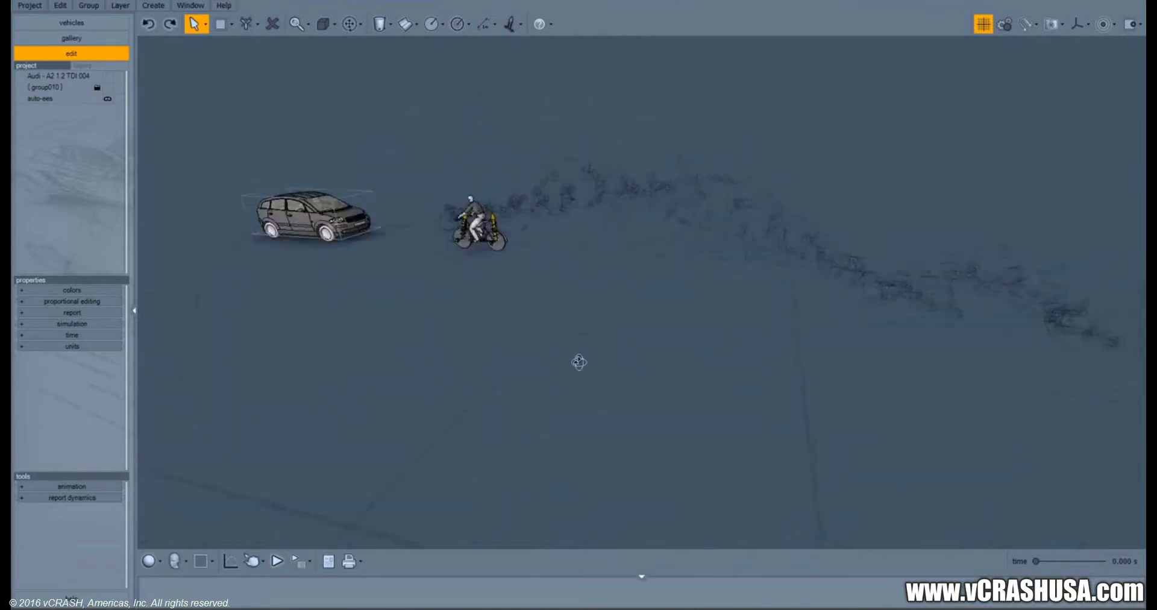
Hide the three joints inside the bicycle-and-rider group in the project list and collapse the group.
{"action": "left_click_drag", "start_coordinate": [535, 397], "coordinate": [826, 364]}
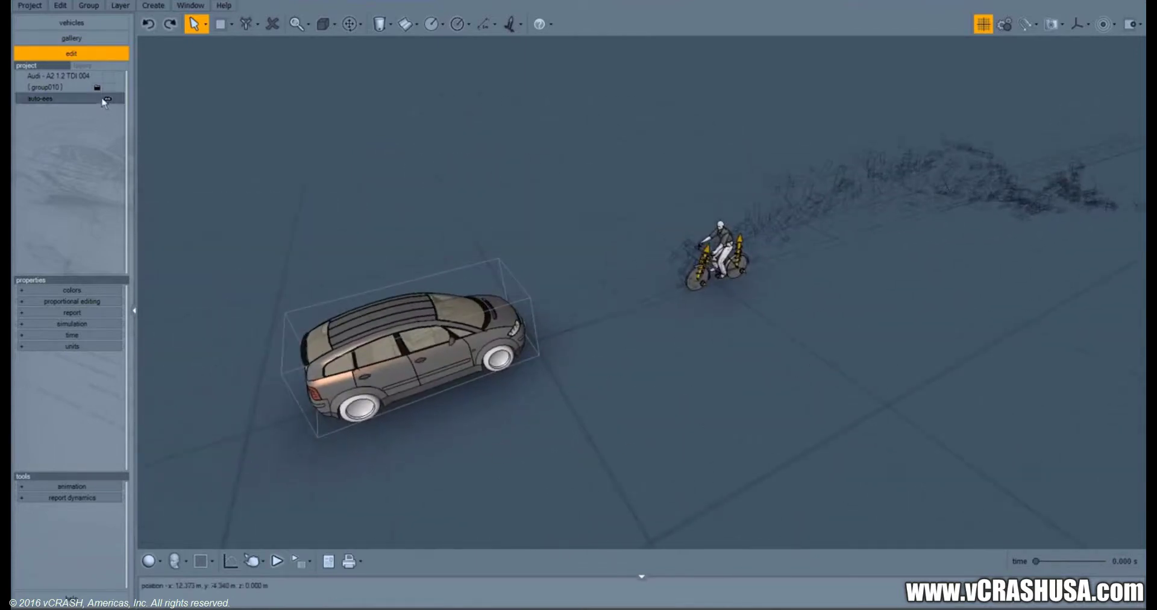
{"action": "left_click", "coordinate": [47, 89]}
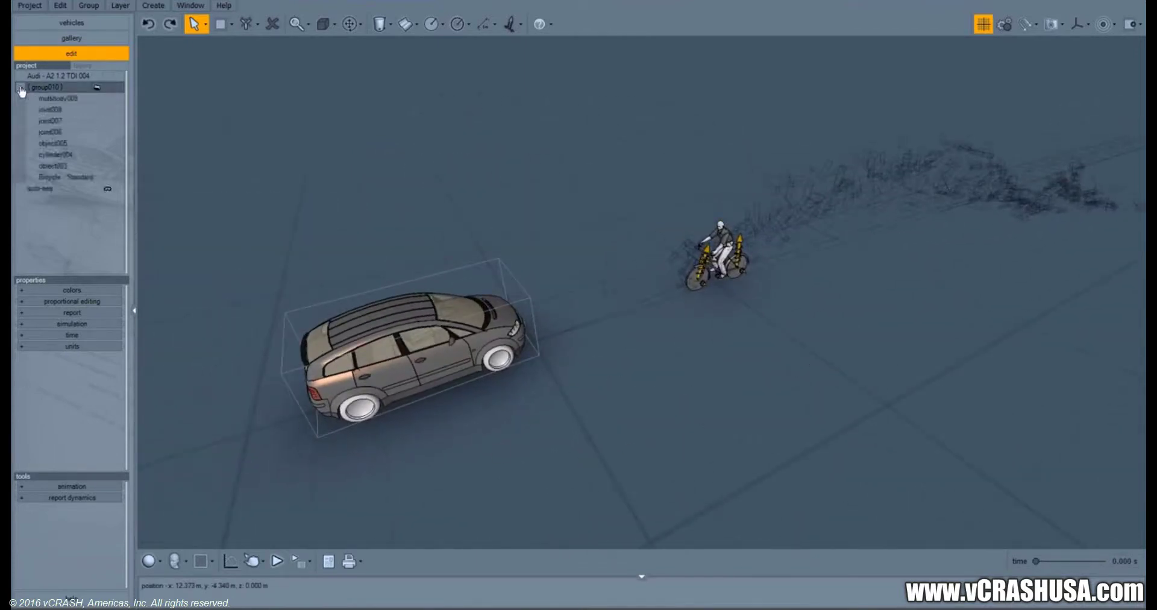
{"action": "left_click_drag", "start_coordinate": [63, 134], "coordinate": [66, 134]}
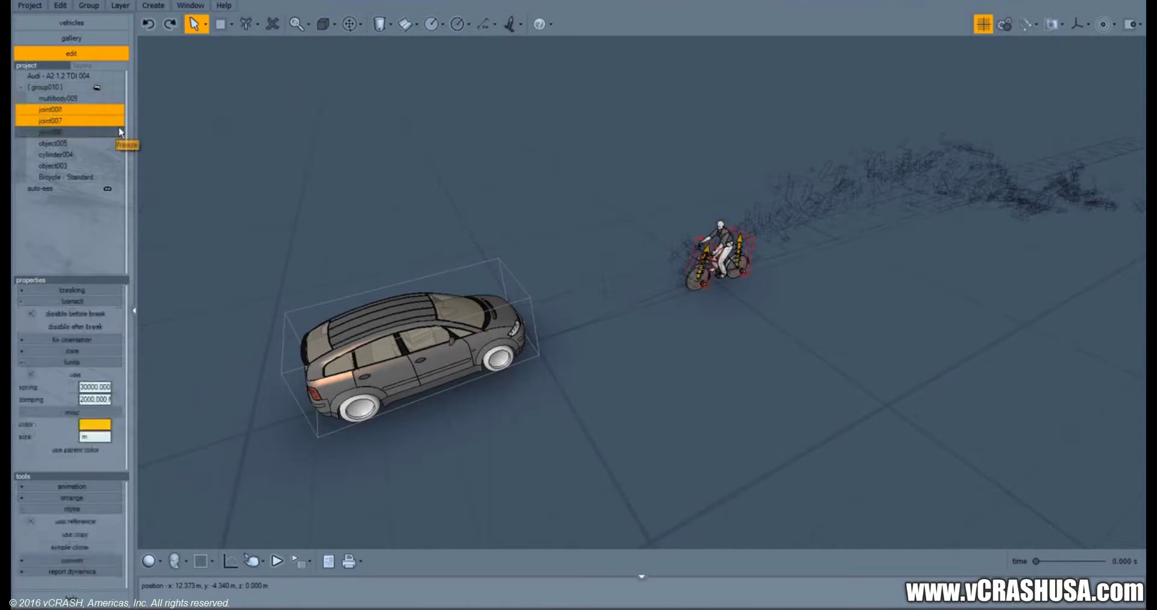
{"action": "left_click", "coordinate": [111, 135]}
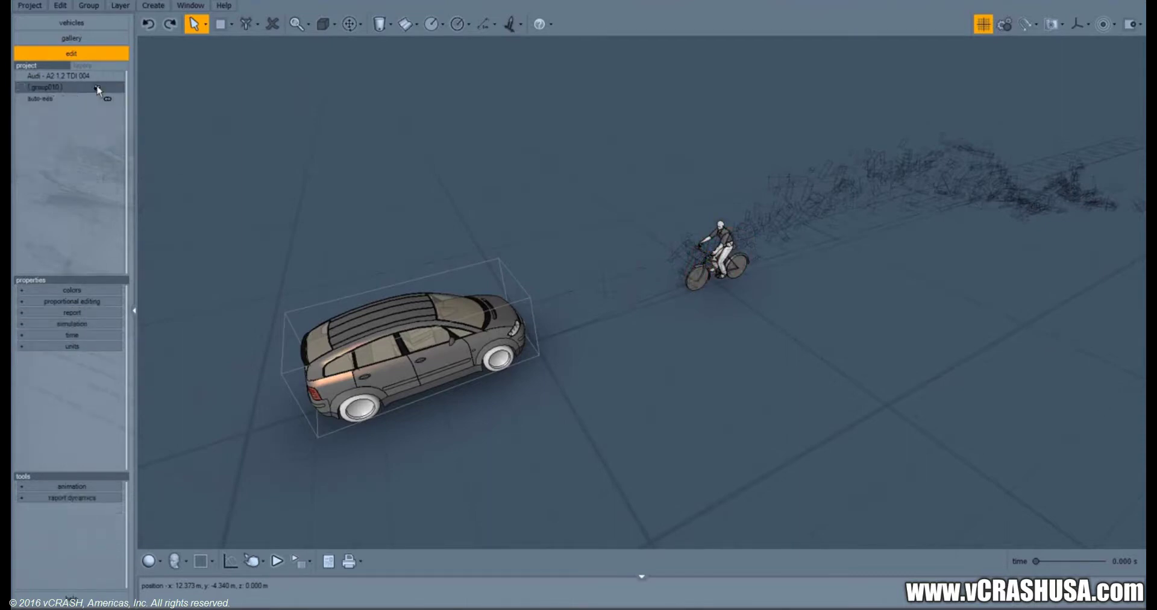
{"action": "middle_click_drag", "start_coordinate": [648, 392], "coordinate": [653, 441]}
Move the Audi closer to the bicycle and set the pedal position of its deceleration sequence to the maximum.
{"action": "left_click_drag", "start_coordinate": [397, 401], "coordinate": [493, 386]}
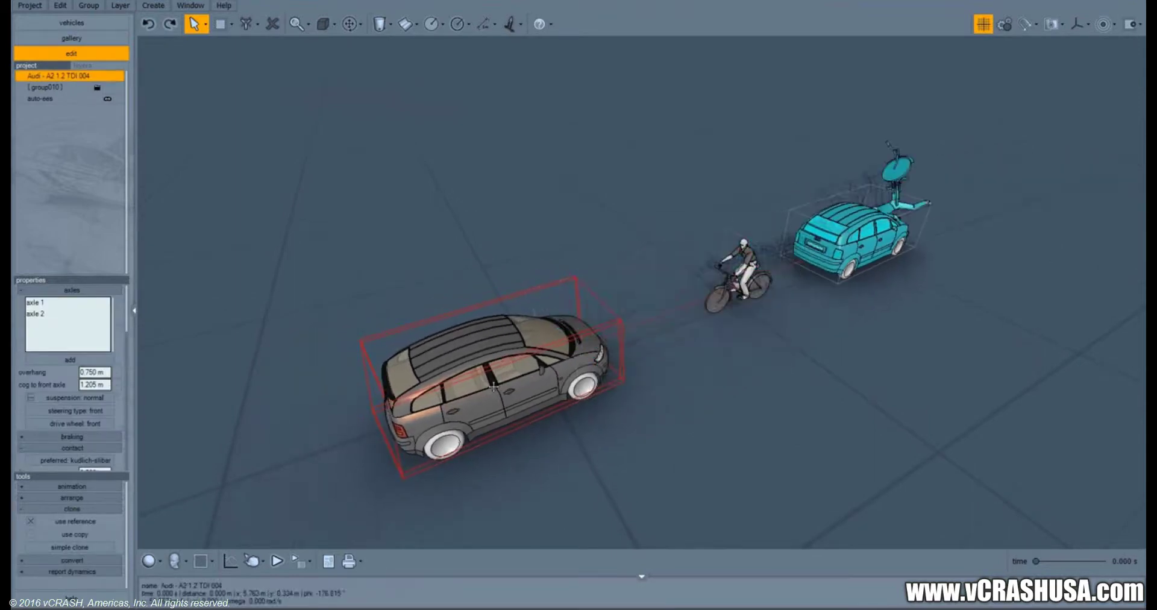
{"action": "left_click_drag", "start_coordinate": [845, 406], "coordinate": [750, 413]}
{"action": "right_click_drag", "start_coordinate": [750, 413], "coordinate": [415, 346]}
{"action": "left_click_drag", "start_coordinate": [416, 346], "coordinate": [534, 385]}
{"action": "right_click_drag", "start_coordinate": [534, 385], "coordinate": [751, 440]}
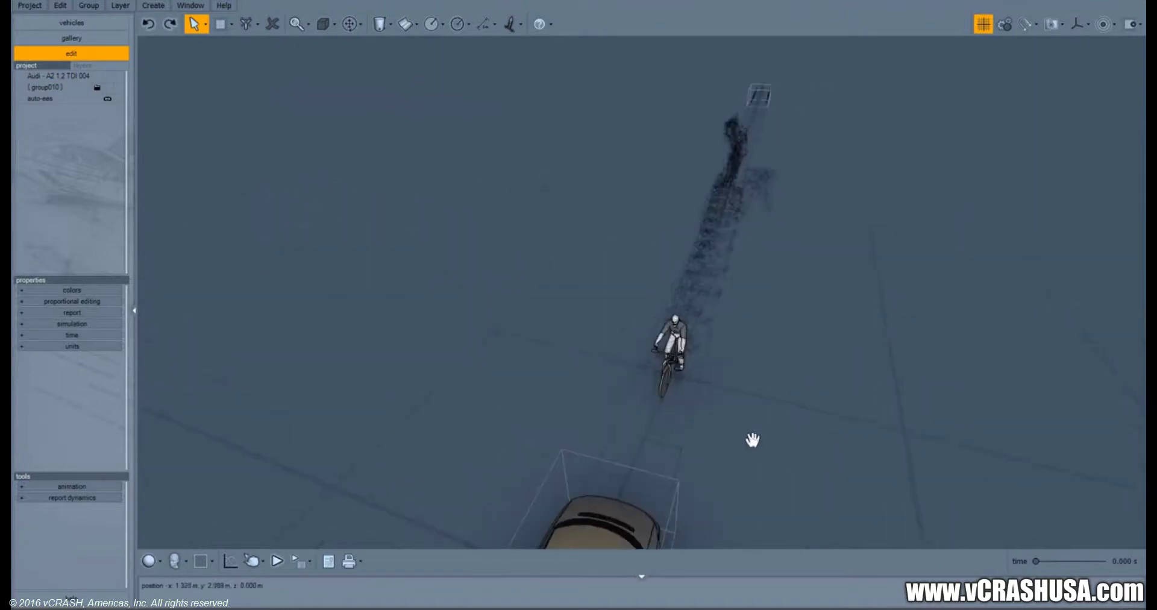
{"action": "left_click_drag", "start_coordinate": [794, 441], "coordinate": [752, 332]}
{"action": "left_click", "coordinate": [621, 431]}
{"action": "right_click", "coordinate": [622, 433]}
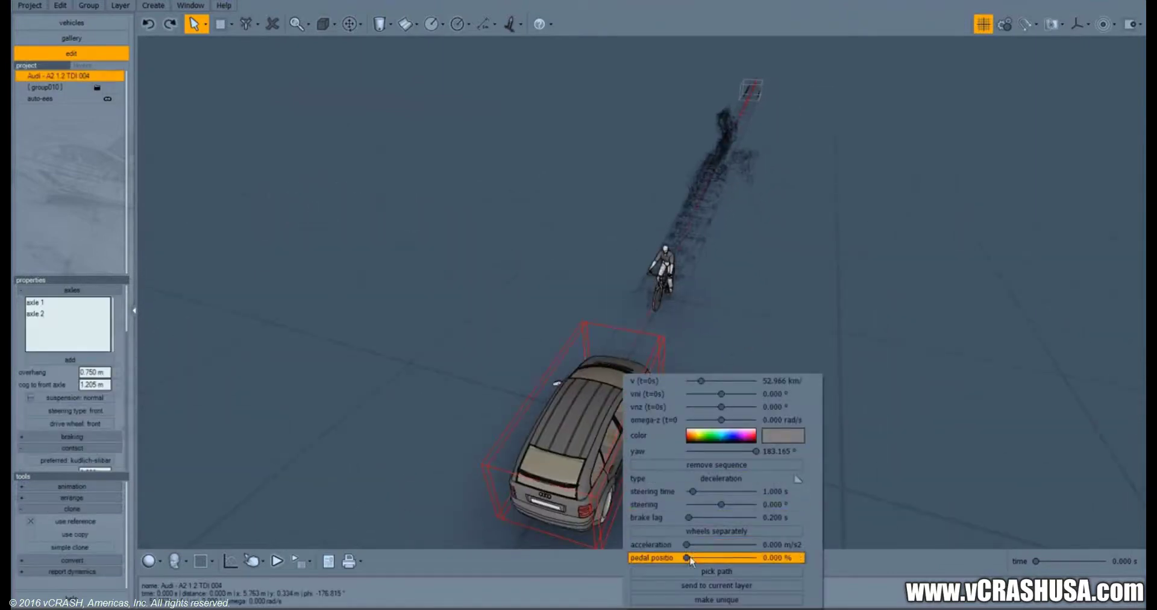
{"action": "left_click_drag", "start_coordinate": [689, 558], "coordinate": [842, 508]}
Shift the Audi's starting position slightly behind the bicycle and inspect the braking result.
{"action": "left_click_drag", "start_coordinate": [818, 304], "coordinate": [741, 395]}
{"action": "right_click_drag", "start_coordinate": [741, 395], "coordinate": [497, 409]}
{"action": "left_click_drag", "start_coordinate": [482, 418], "coordinate": [610, 482]}
{"action": "left_click", "coordinate": [411, 298]}
{"action": "left_click_drag", "start_coordinate": [411, 298], "coordinate": [422, 296]}
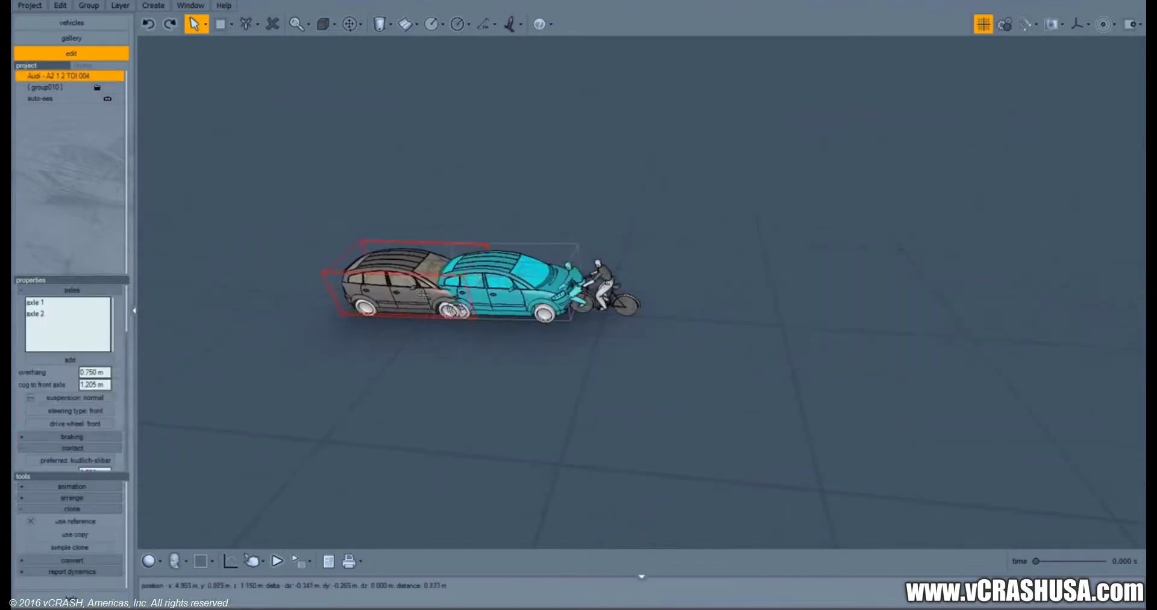
{"action": "left_click_drag", "start_coordinate": [593, 376], "coordinate": [524, 364]}
{"action": "left_click_drag", "start_coordinate": [798, 399], "coordinate": [668, 427]}
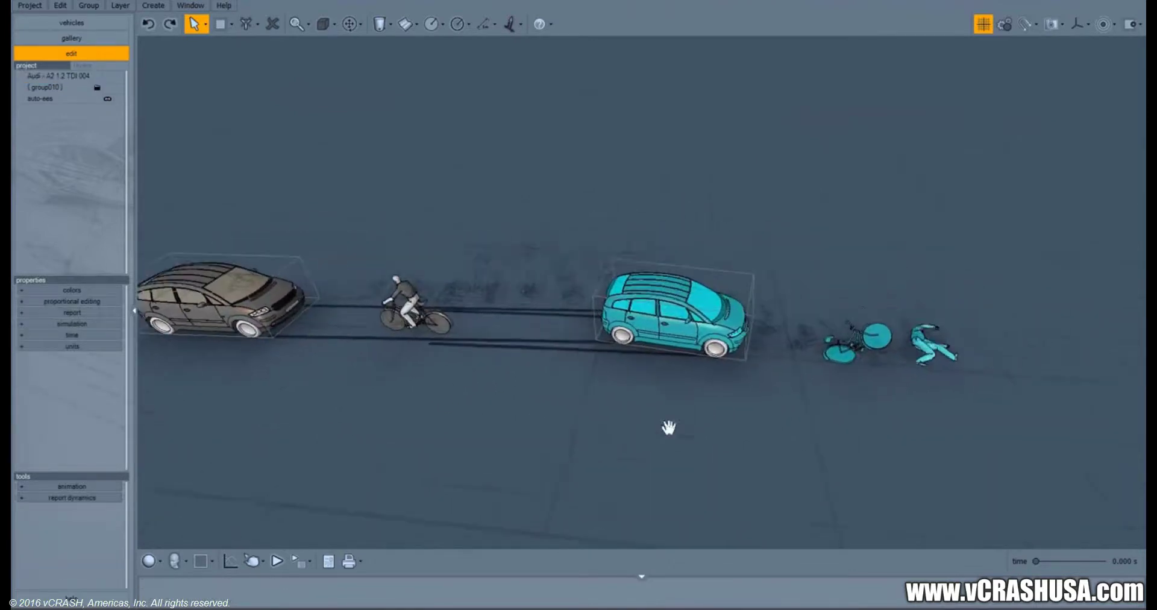
Set the playback speed to 1/8x with the Audi and bicycle framed from the front.
{"action": "right_click_drag", "start_coordinate": [669, 427], "coordinate": [581, 414]}
{"action": "left_click_drag", "start_coordinate": [581, 413], "coordinate": [546, 396]}
{"action": "scroll", "coordinate": [516, 400], "scroll_direction": "up", "scroll_amount": 2}
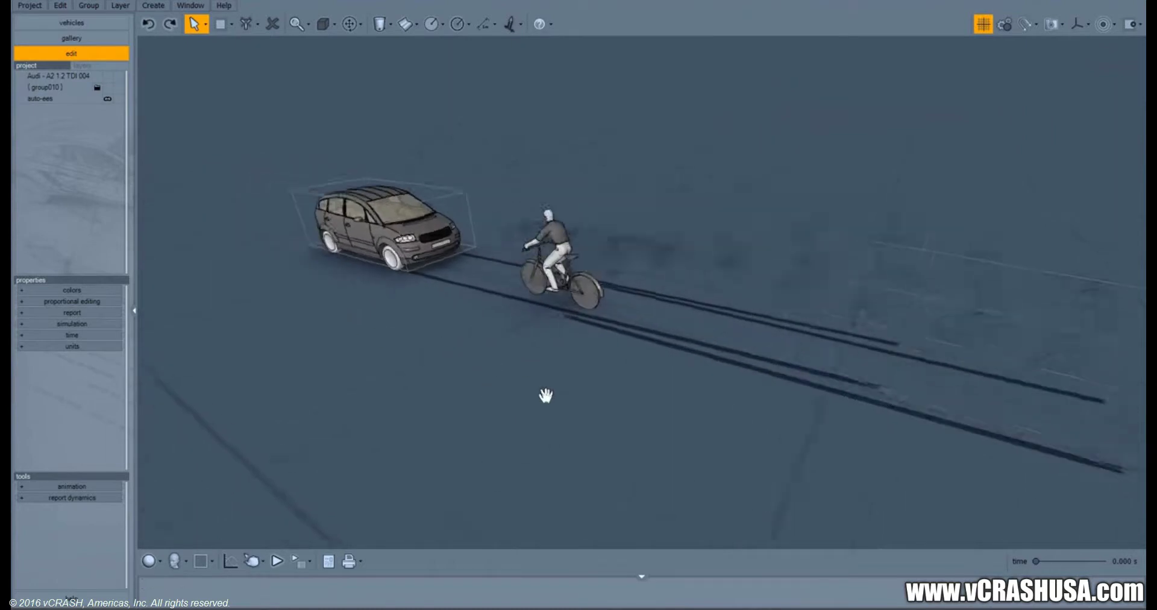
{"action": "middle_click_drag", "start_coordinate": [546, 396], "coordinate": [307, 471]}
{"action": "left_click", "coordinate": [301, 562]}
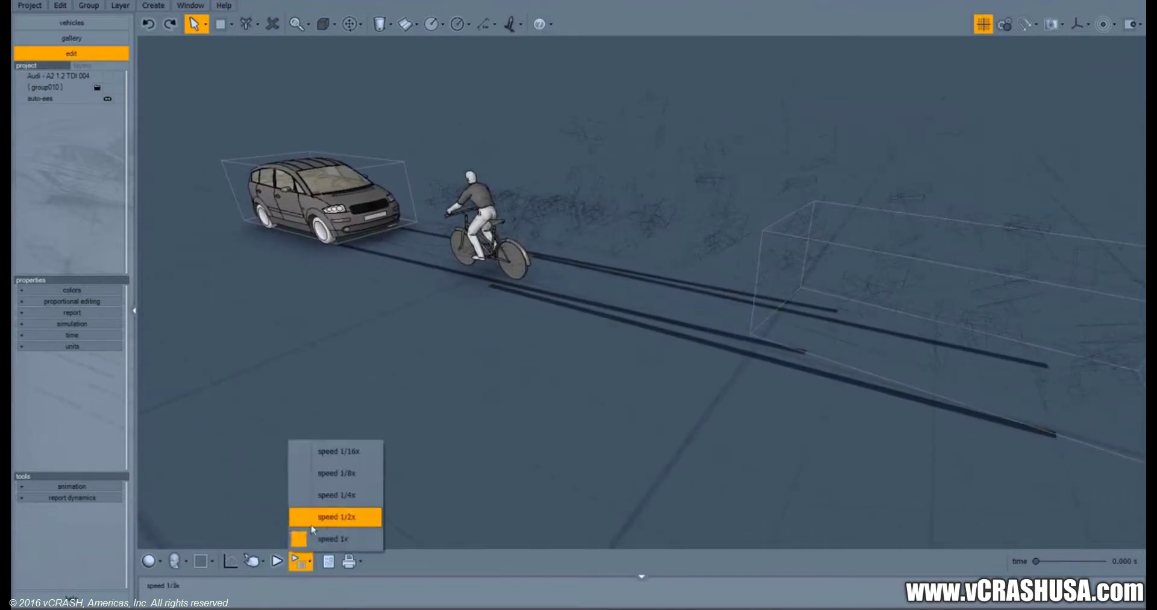
{"action": "left_click", "coordinate": [336, 474]}
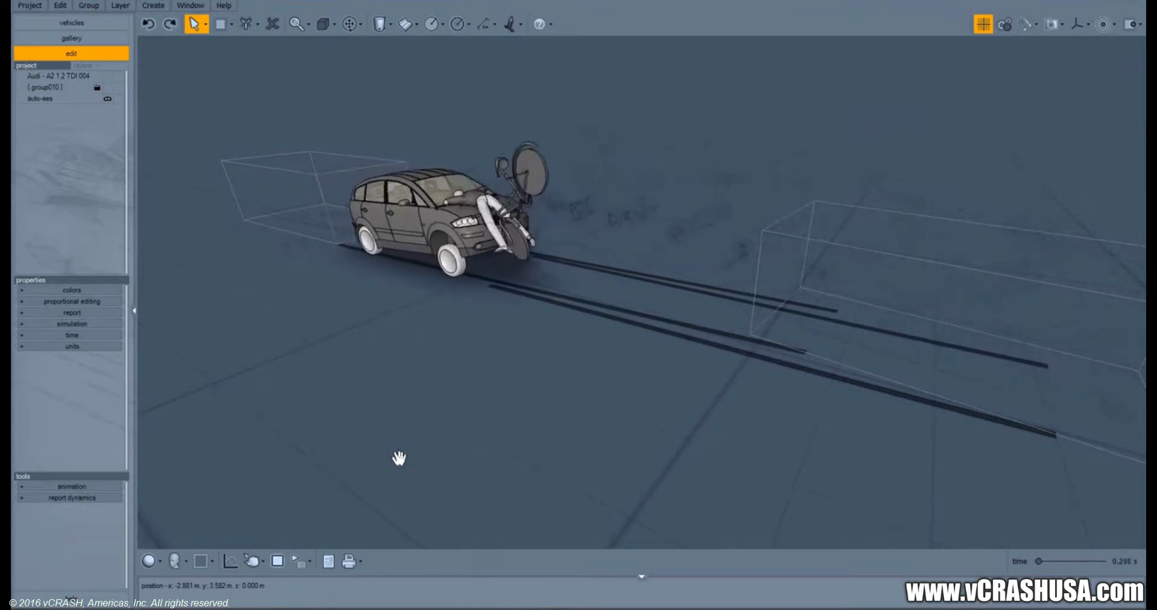
Play the braked collision in slow motion and follow the car, bicycle and rider until they come to rest.
{"action": "middle_click_drag", "start_coordinate": [548, 463], "coordinate": [523, 460]}
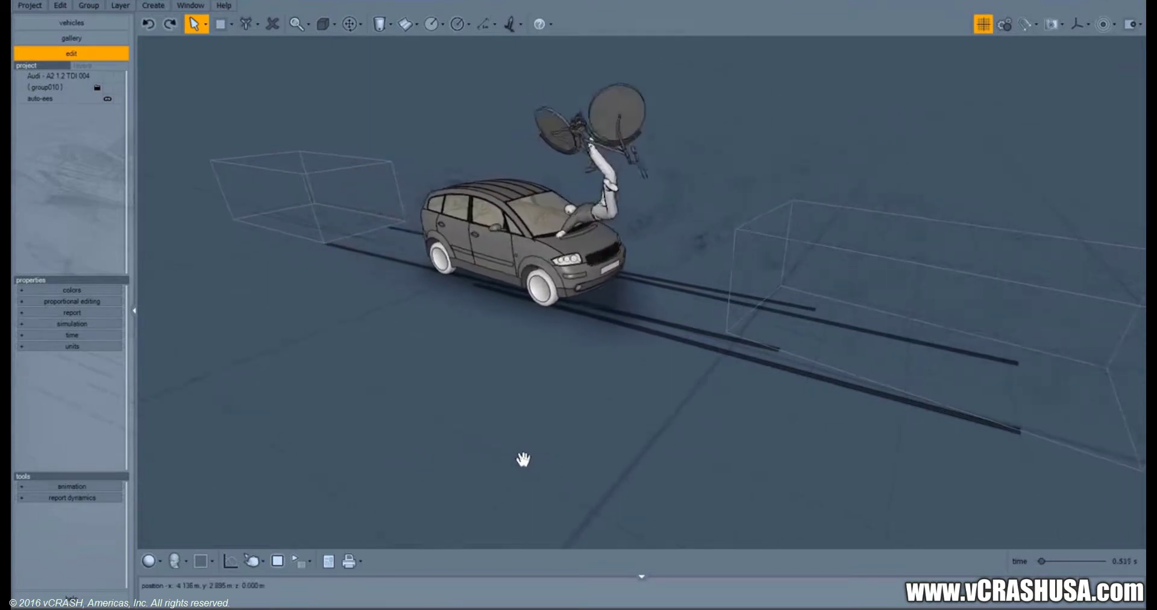
{"action": "middle_click_drag", "start_coordinate": [623, 470], "coordinate": [513, 410]}
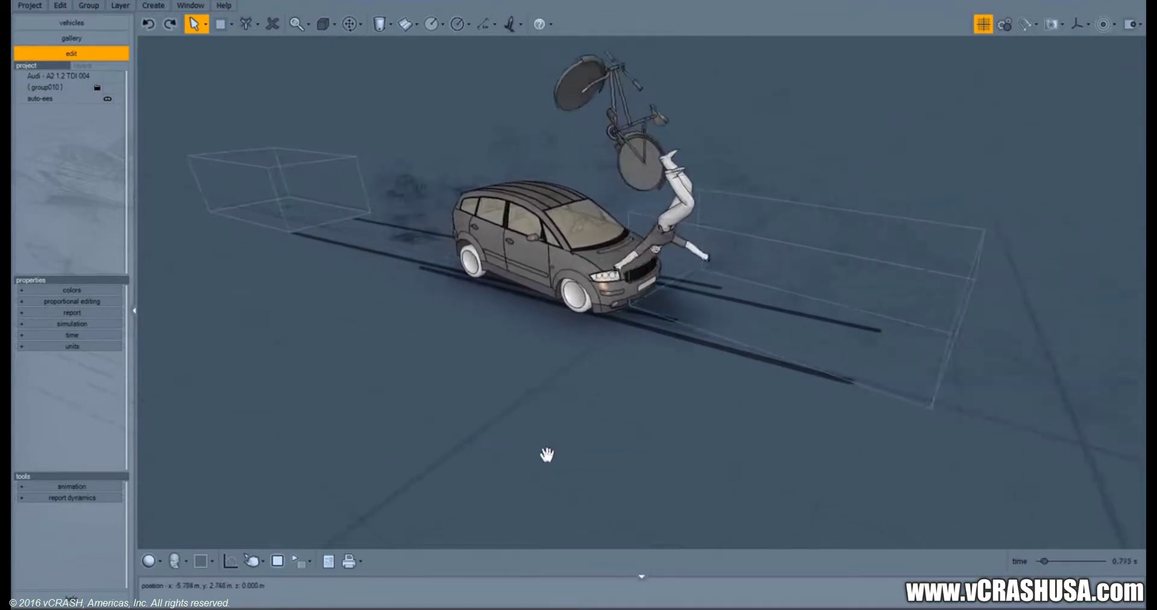
{"action": "middle_click_drag", "start_coordinate": [645, 460], "coordinate": [442, 354]}
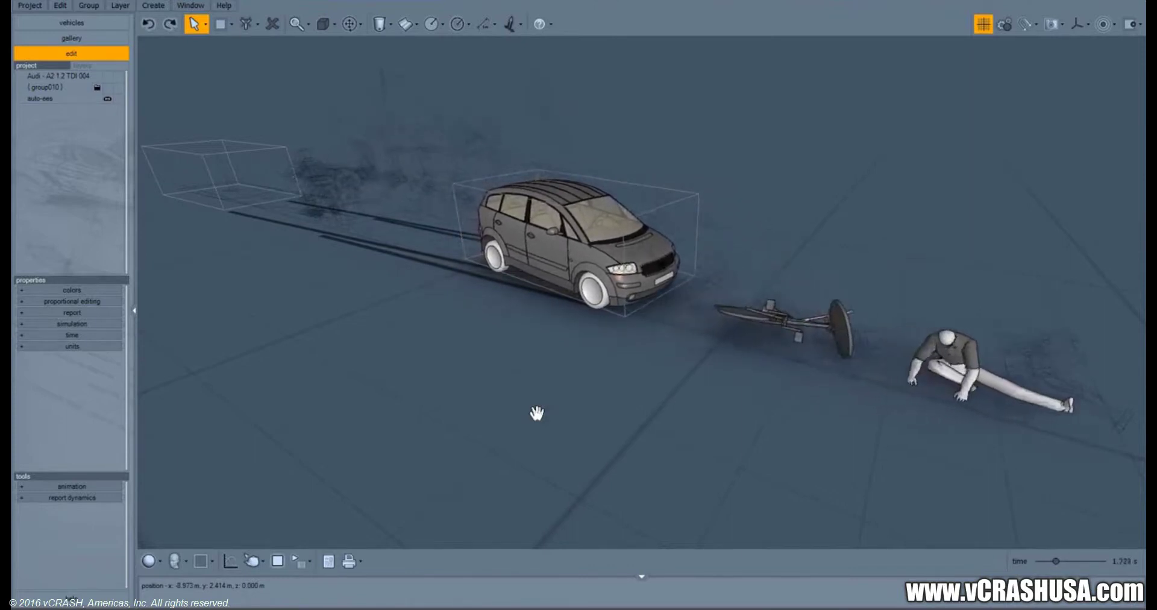
{"action": "left_click_drag", "start_coordinate": [336, 346], "coordinate": [777, 405]}
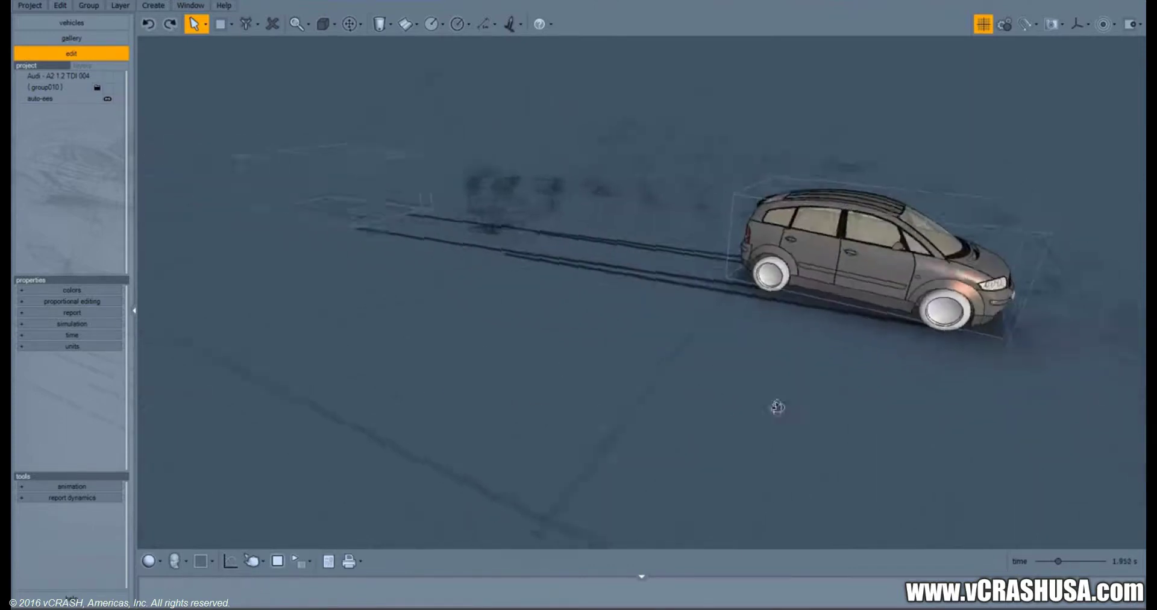
{"action": "right_click_drag", "start_coordinate": [777, 405], "coordinate": [615, 419]}
Reposition and rotate the Audi so that it strikes the bicycle at an angle, and play the collision.
{"action": "left_click", "coordinate": [360, 382]}
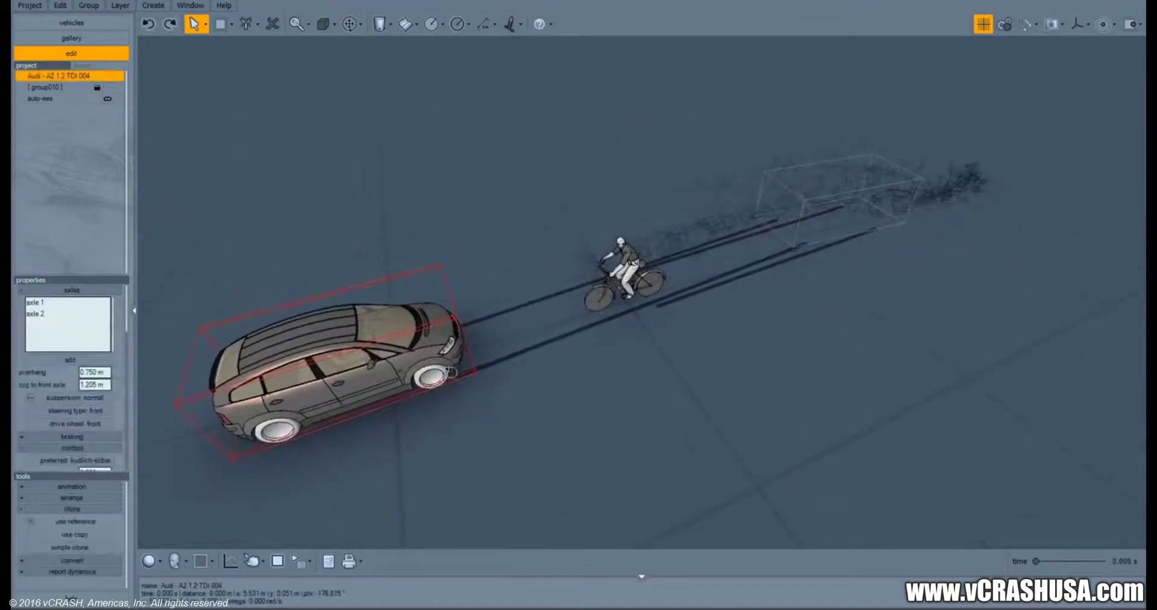
{"action": "right_click_drag", "start_coordinate": [360, 383], "coordinate": [346, 375]}
{"action": "left_click_drag", "start_coordinate": [347, 374], "coordinate": [430, 401]}
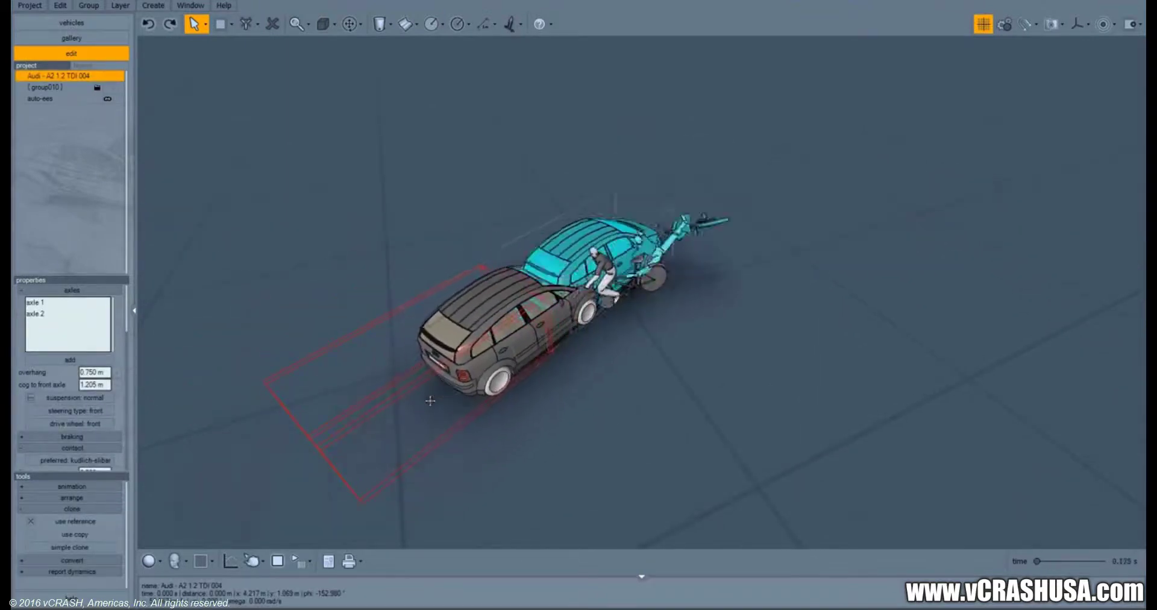
{"action": "left_click", "coordinate": [589, 411]}
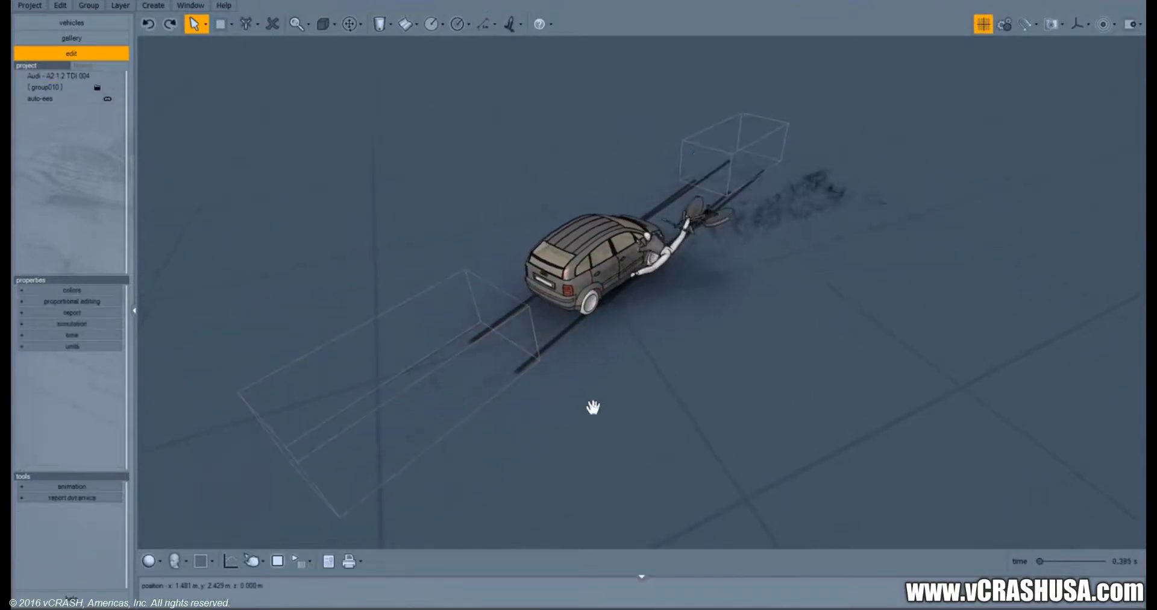
Rearrange the collision layout so that the bicycle stands crosswise beside the Audi's path.
{"action": "left_click_drag", "start_coordinate": [491, 393], "coordinate": [485, 291]}
{"action": "left_click_drag", "start_coordinate": [419, 485], "coordinate": [546, 425]}
{"action": "left_click", "coordinate": [643, 450]}
{"action": "right_click_drag", "start_coordinate": [643, 449], "coordinate": [489, 406]}
Play the crossing collision in slow motion, view the rider's fall up close and rewind it.
{"action": "middle_click_drag", "start_coordinate": [547, 349], "coordinate": [496, 514]}
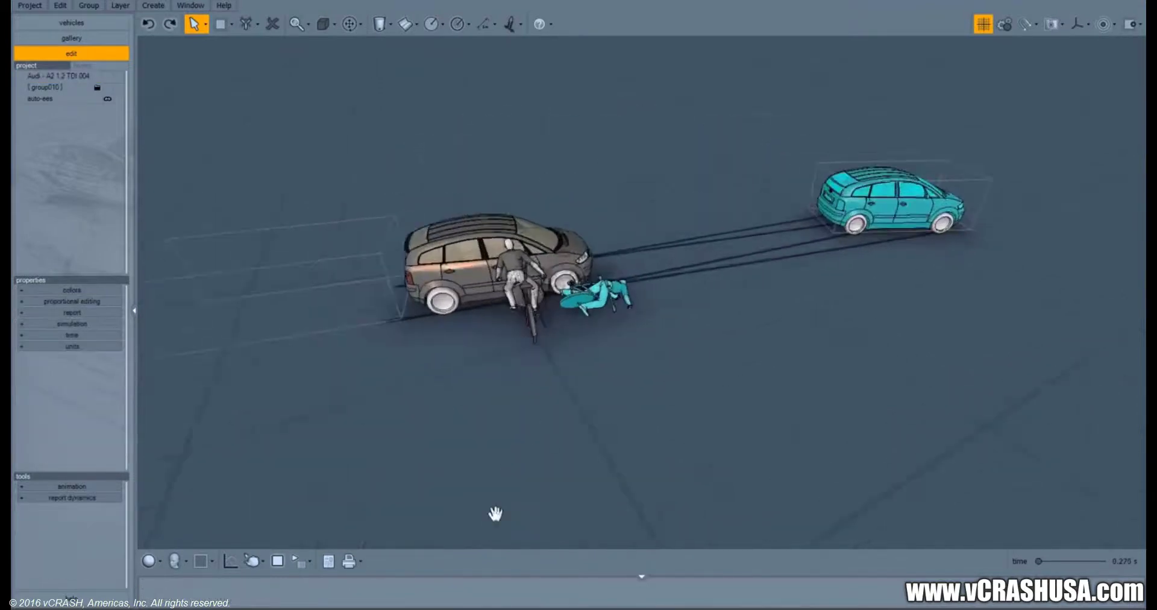
{"action": "right_click_drag", "start_coordinate": [508, 446], "coordinate": [455, 388]}
{"action": "middle_click_drag", "start_coordinate": [502, 365], "coordinate": [458, 412]}
{"action": "right_click_drag", "start_coordinate": [458, 412], "coordinate": [439, 403]}
{"action": "middle_click_drag", "start_coordinate": [438, 402], "coordinate": [439, 396]}
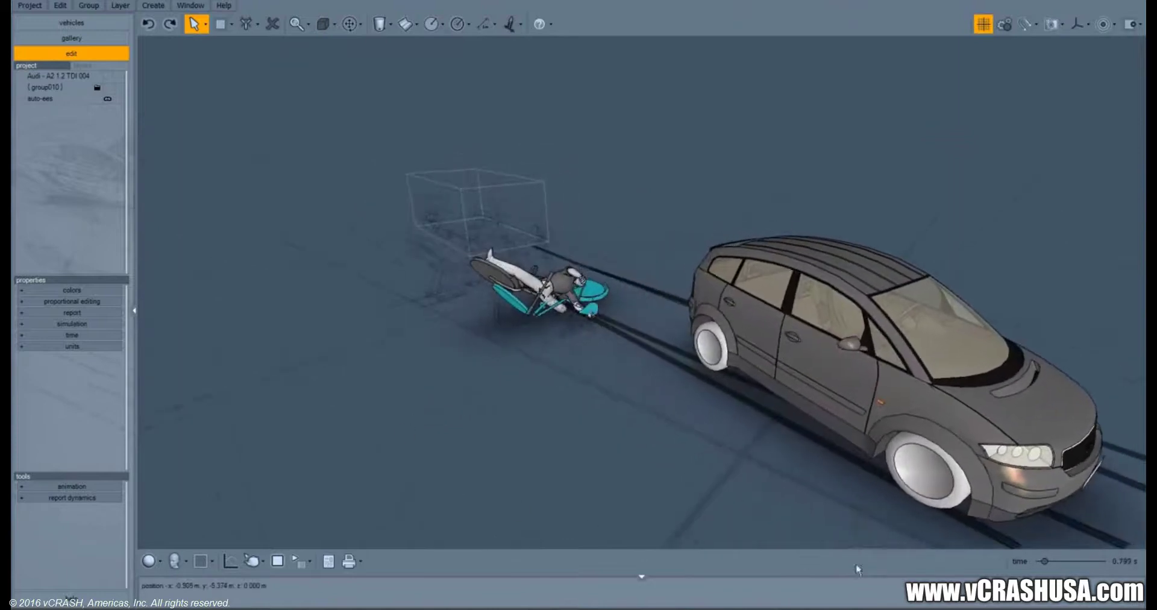
{"action": "left_click_drag", "start_coordinate": [1045, 561], "coordinate": [998, 564]}
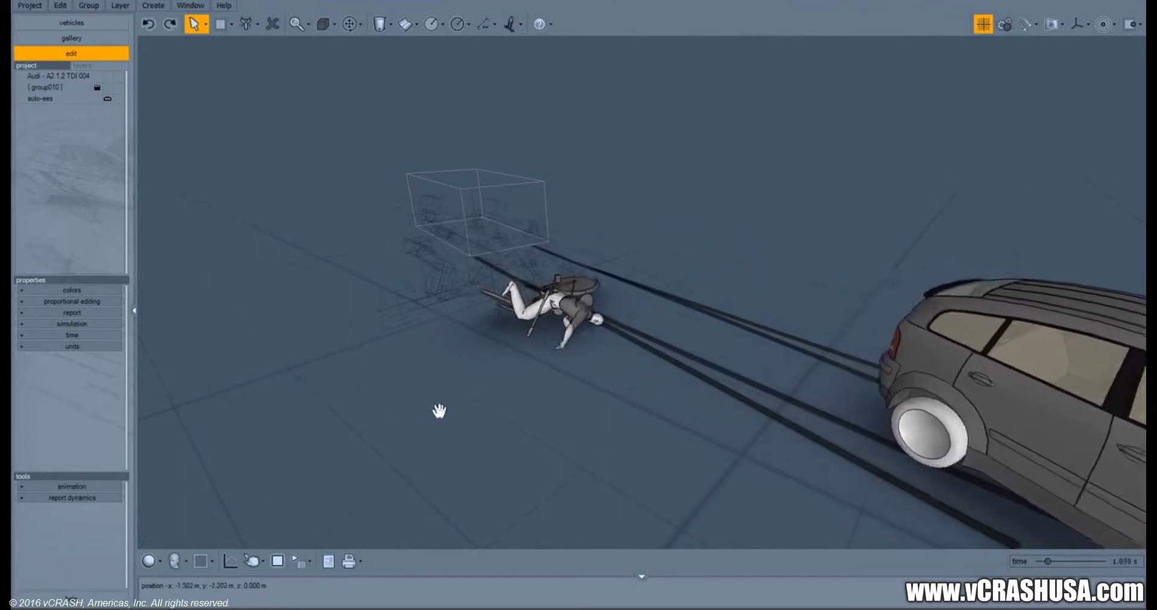
Set the playback speed to 1x and replay the crossing collision from an earlier time.
{"action": "left_click", "coordinate": [310, 561]}
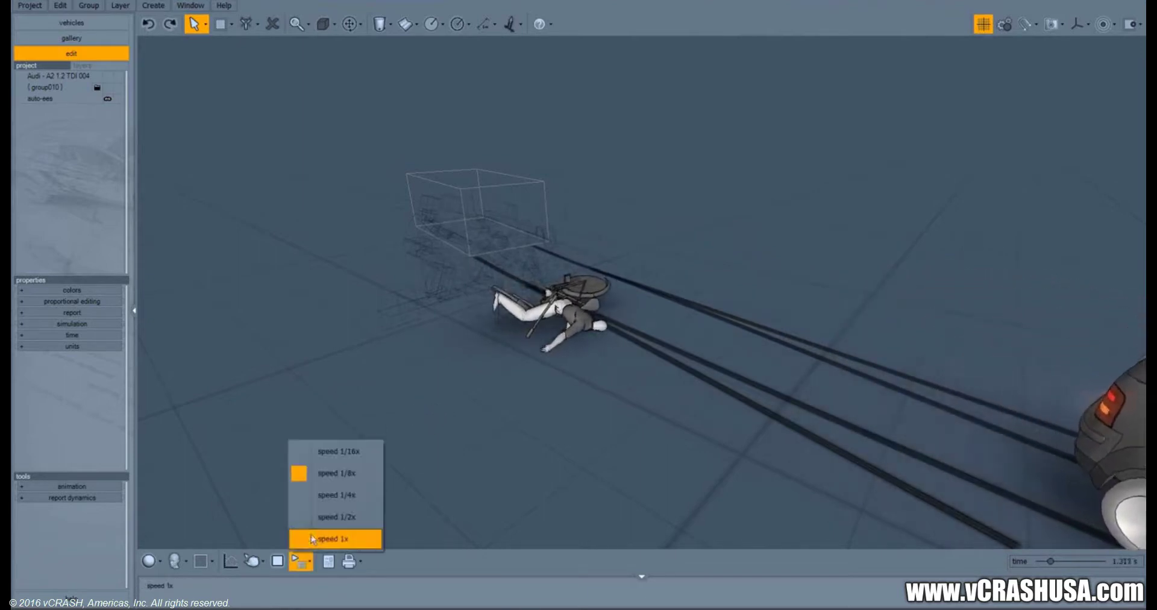
{"action": "left_click", "coordinate": [314, 536]}
{"action": "left_click_drag", "start_coordinate": [1038, 564], "coordinate": [1032, 563]}
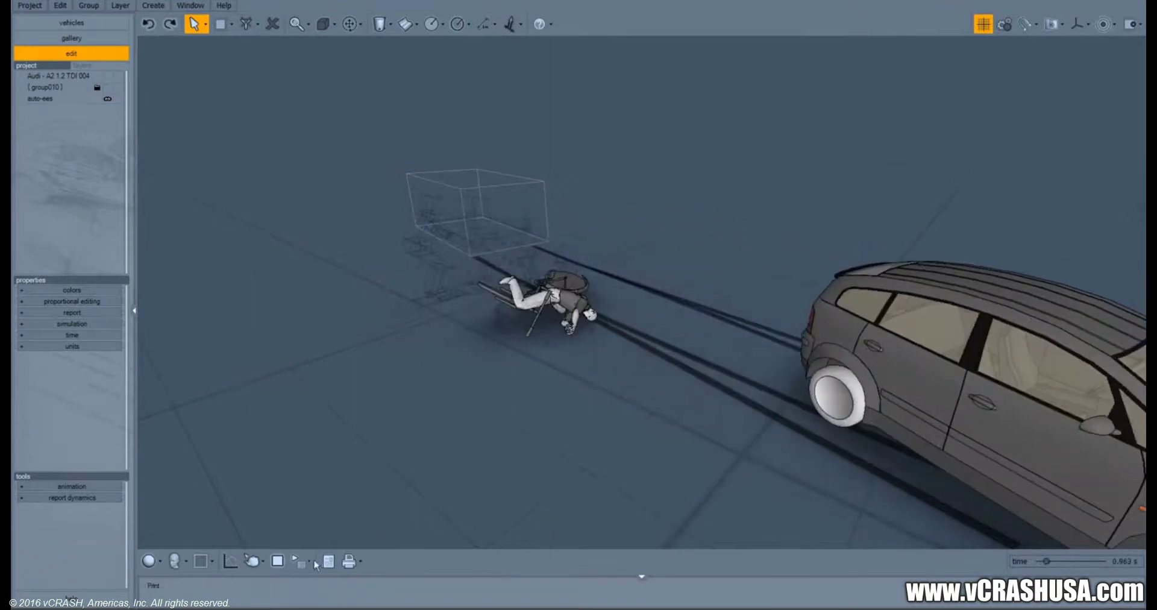
{"action": "left_click", "coordinate": [300, 561]}
{"action": "left_click", "coordinate": [312, 536]}
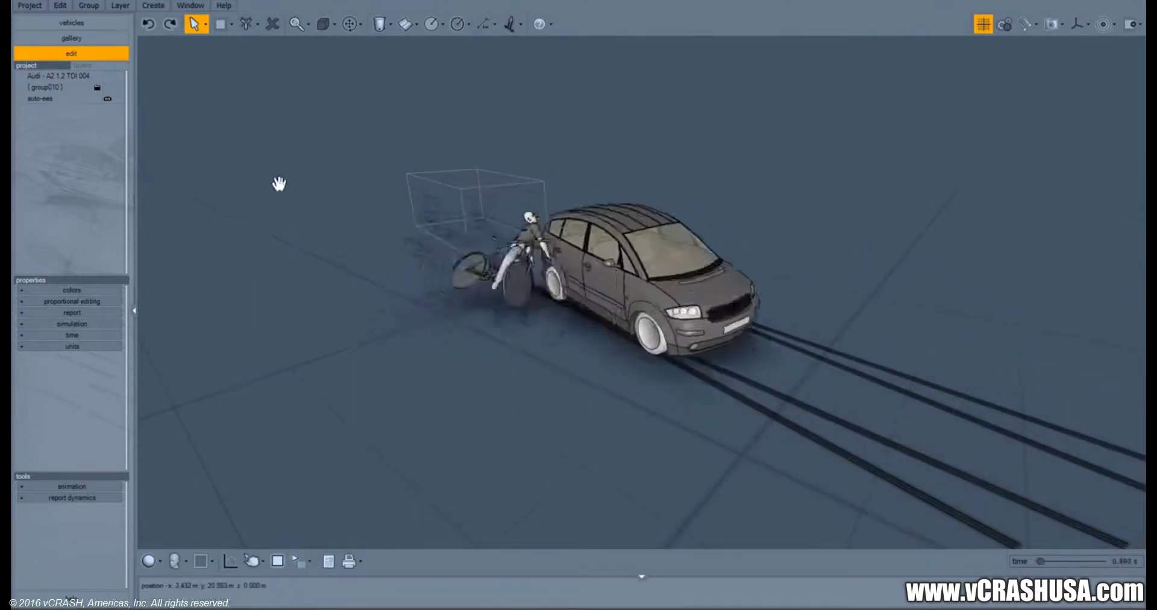